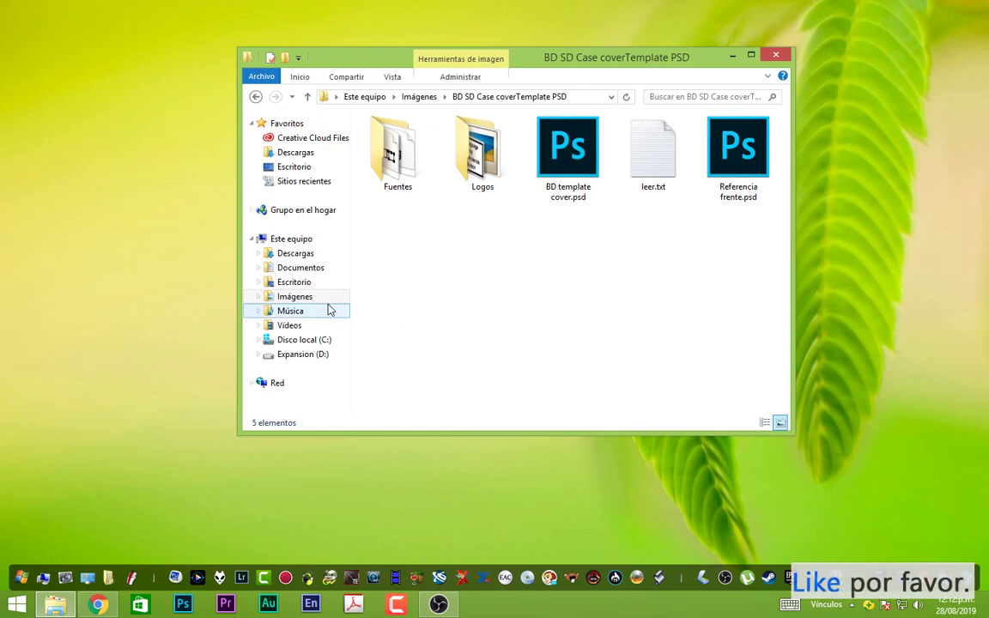
Preview BD-template-cover.png from the Imágenes folder.
left_click(309, 297)
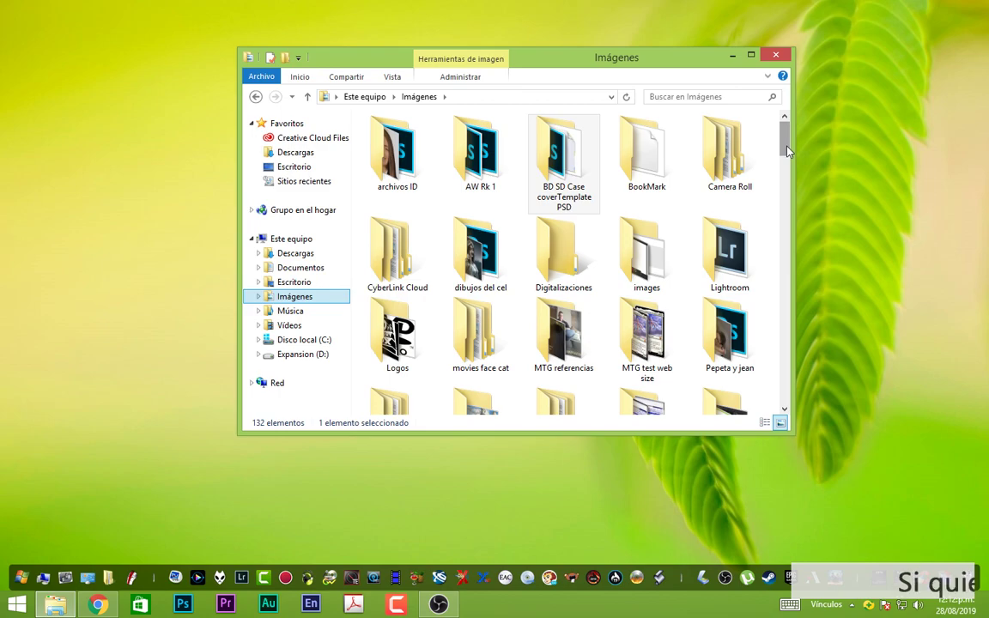
left_click_drag(785, 146, 781, 225)
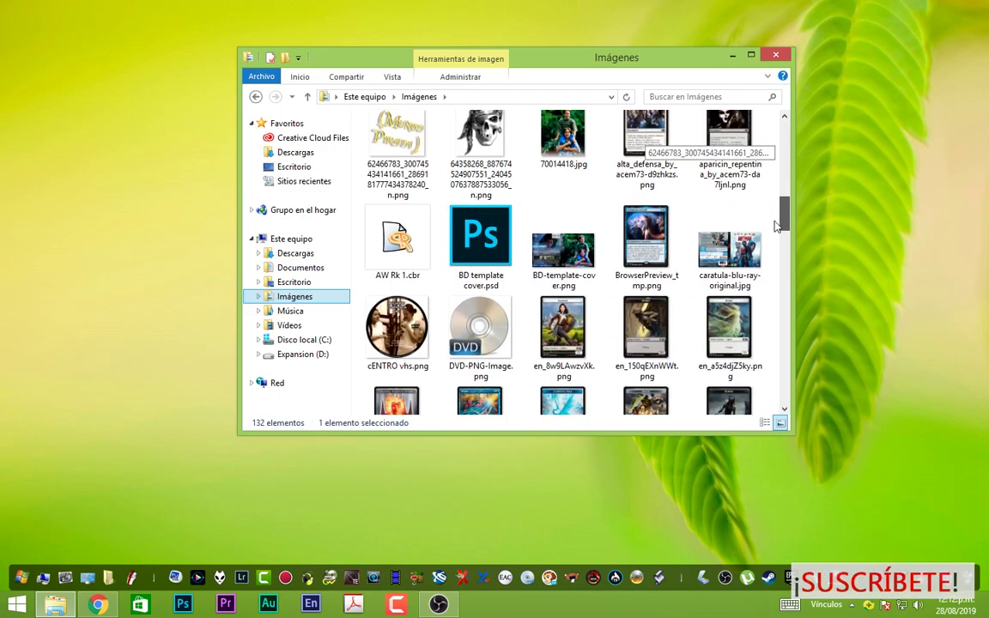
double_click(556, 252)
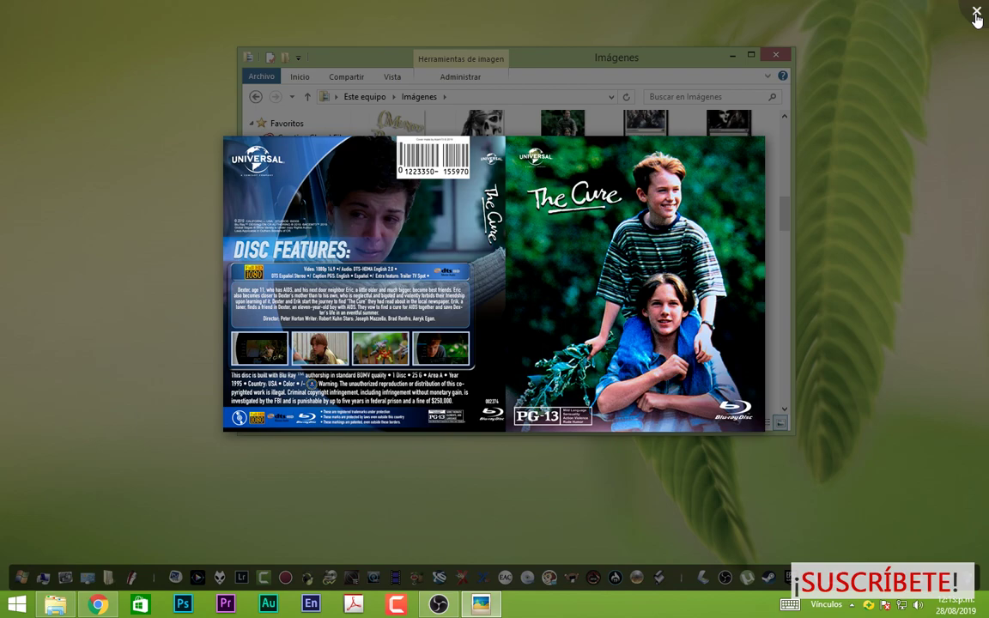
Close the preview and browse the Fuentes folder inside BD SD Case coverTemplate PSD.
left_click(976, 17)
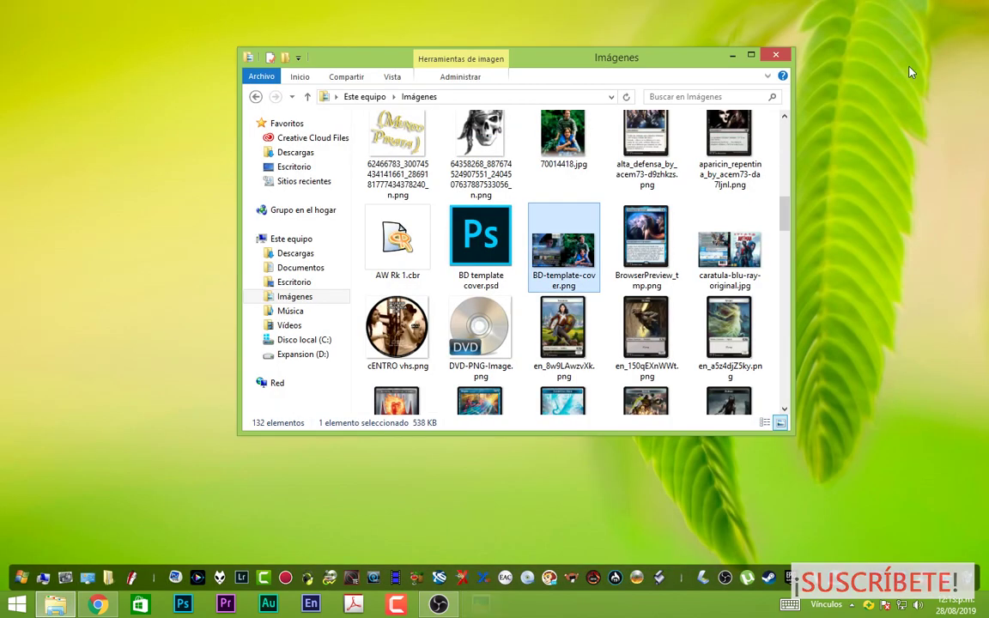
left_click_drag(784, 214, 788, 128)
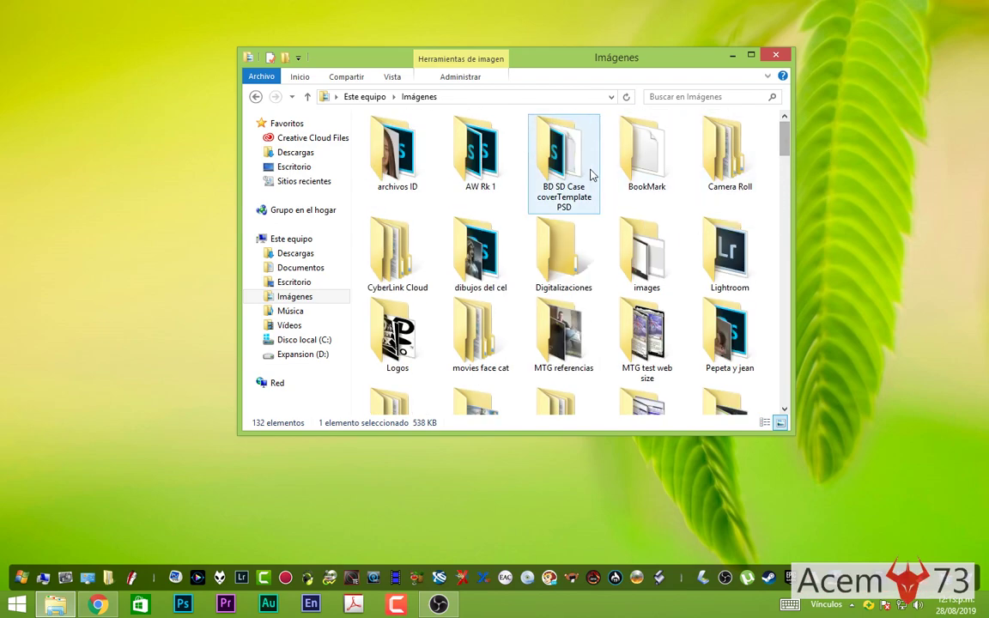
double_click(592, 172)
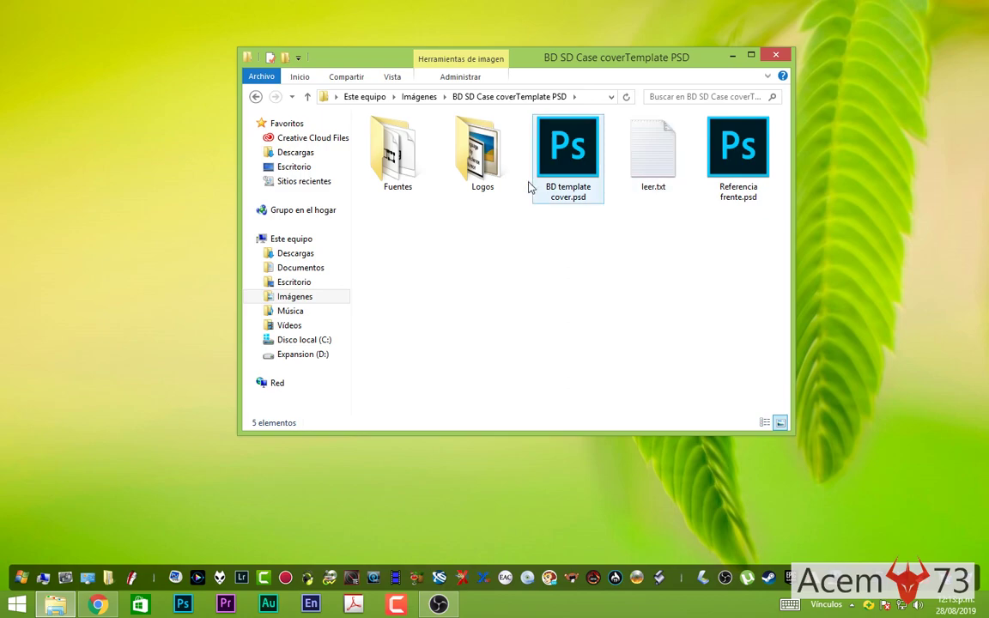
double_click(397, 153)
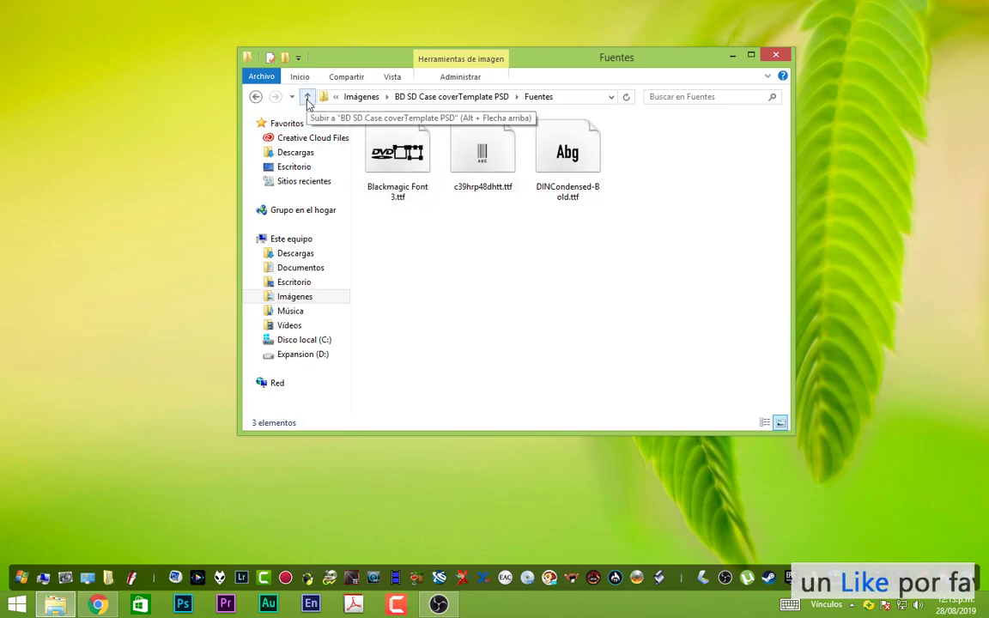
key("alt+Up")
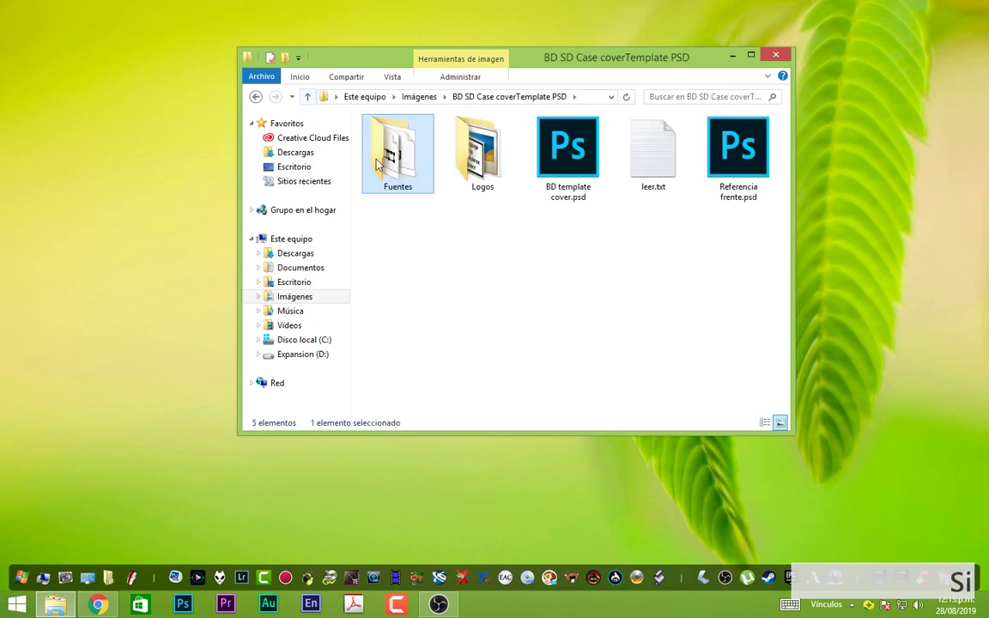
Browse the Logos folder, then return and select Referencia frente.psd.
double_click(488, 163)
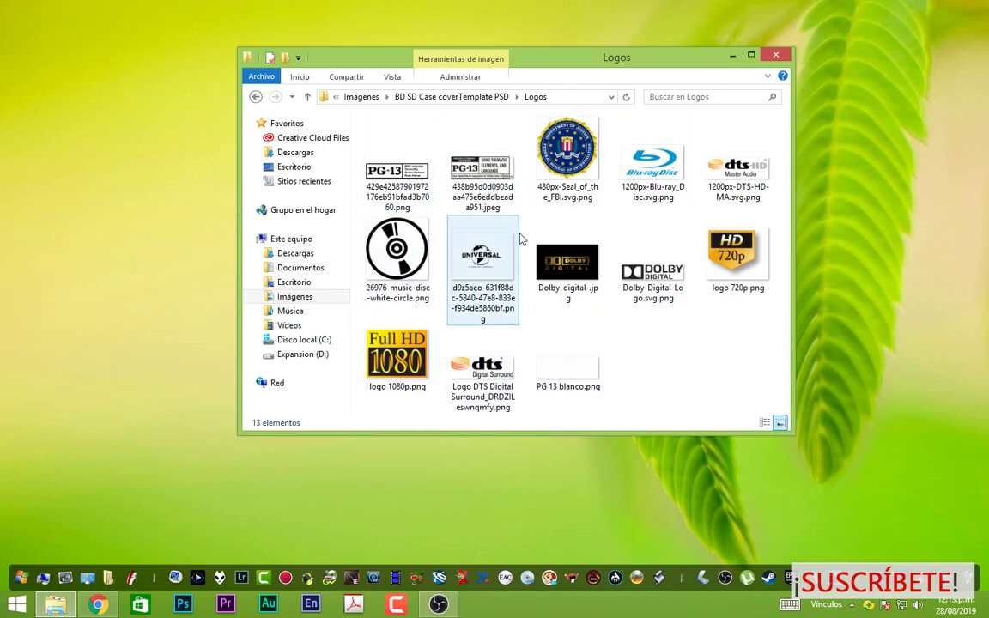
left_click(307, 96)
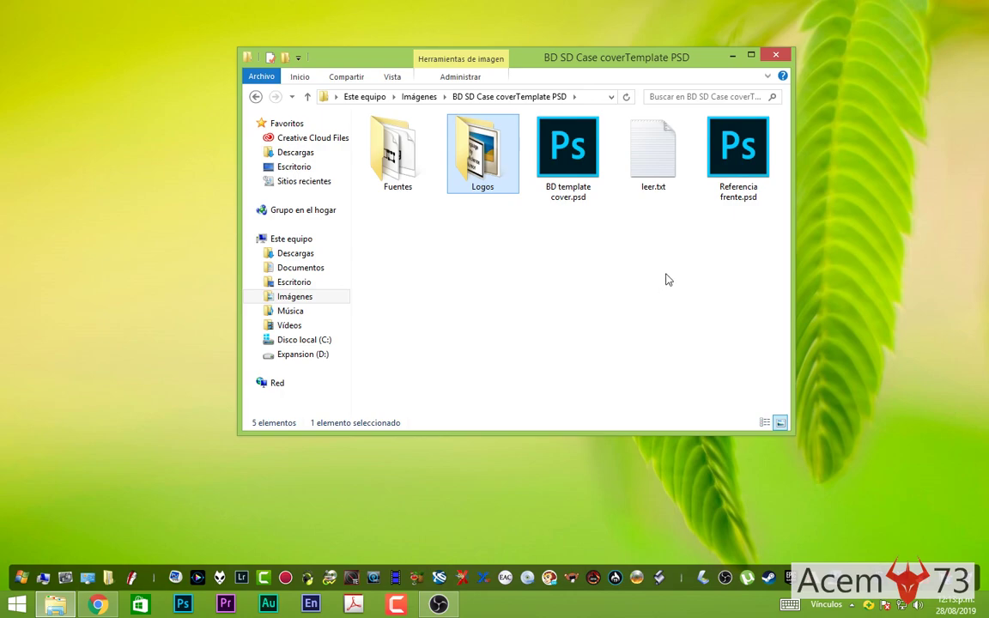
left_click(740, 154)
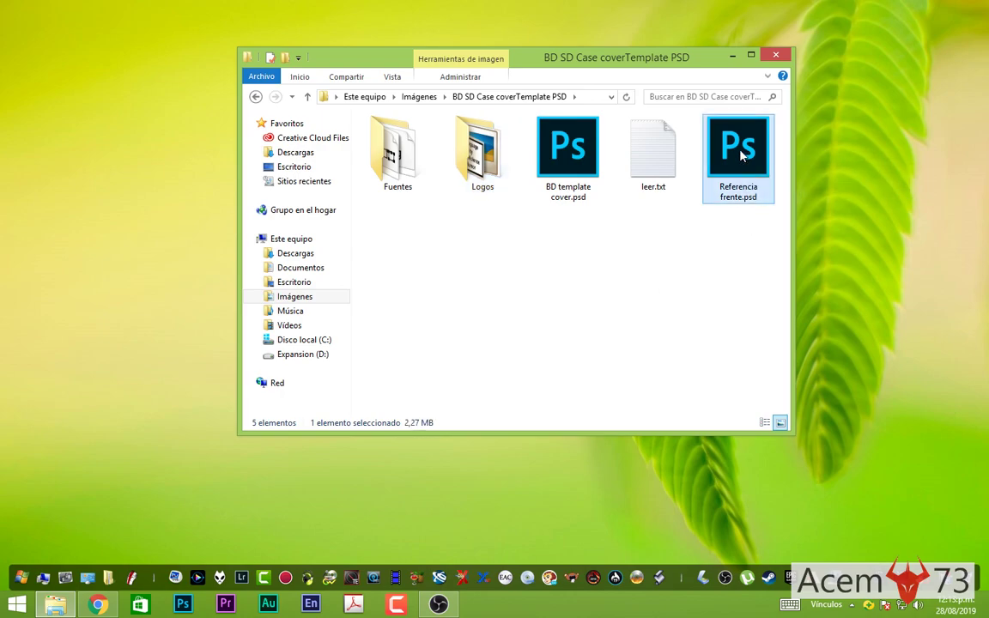
Open Referencia frente.psd in Photoshop, accepting the Missing Profile warning.
double_click(741, 155)
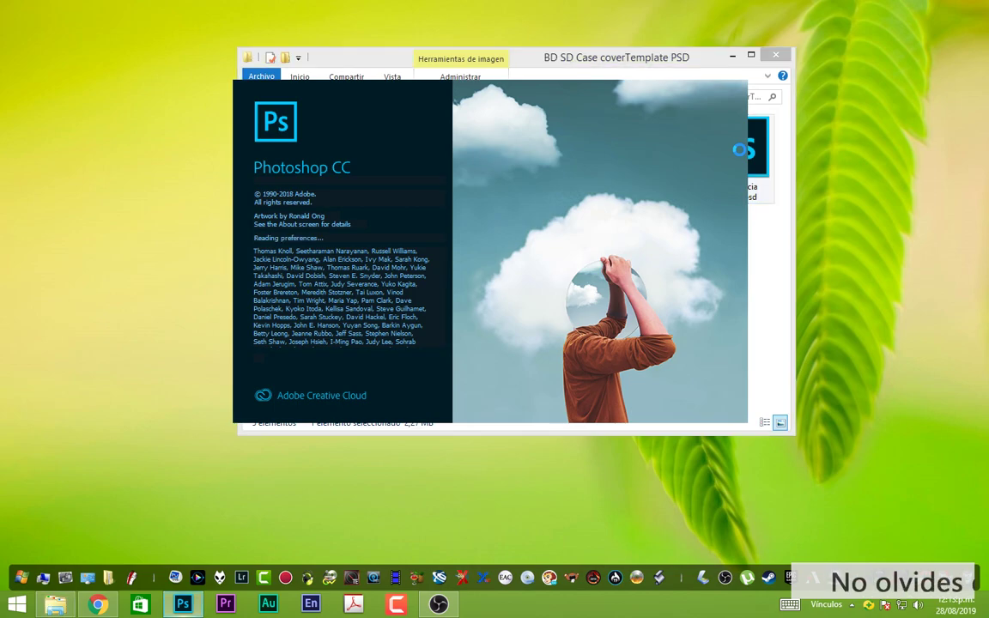
left_click(603, 60)
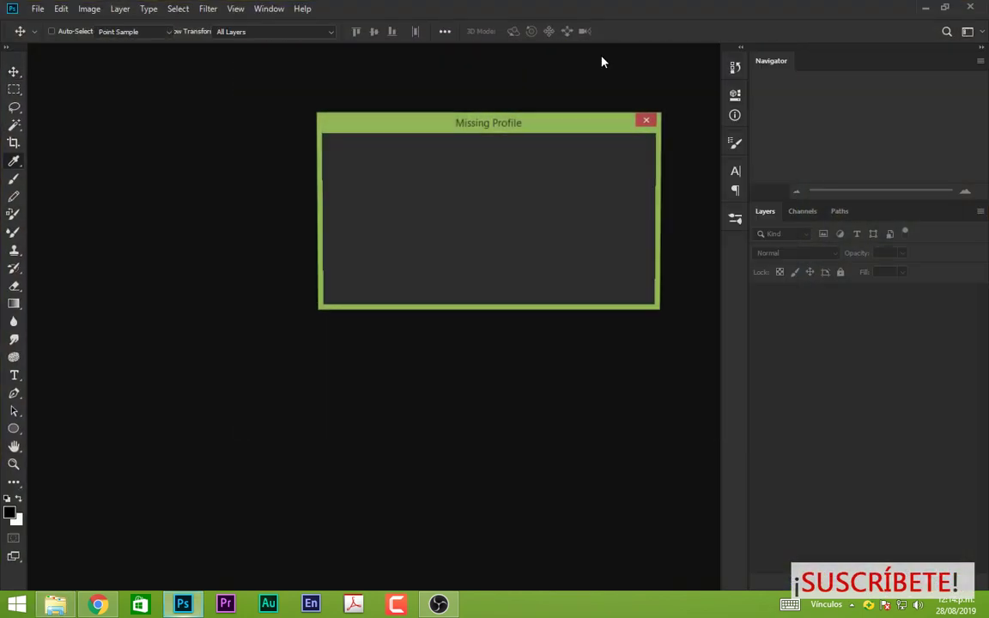
left_click(579, 288)
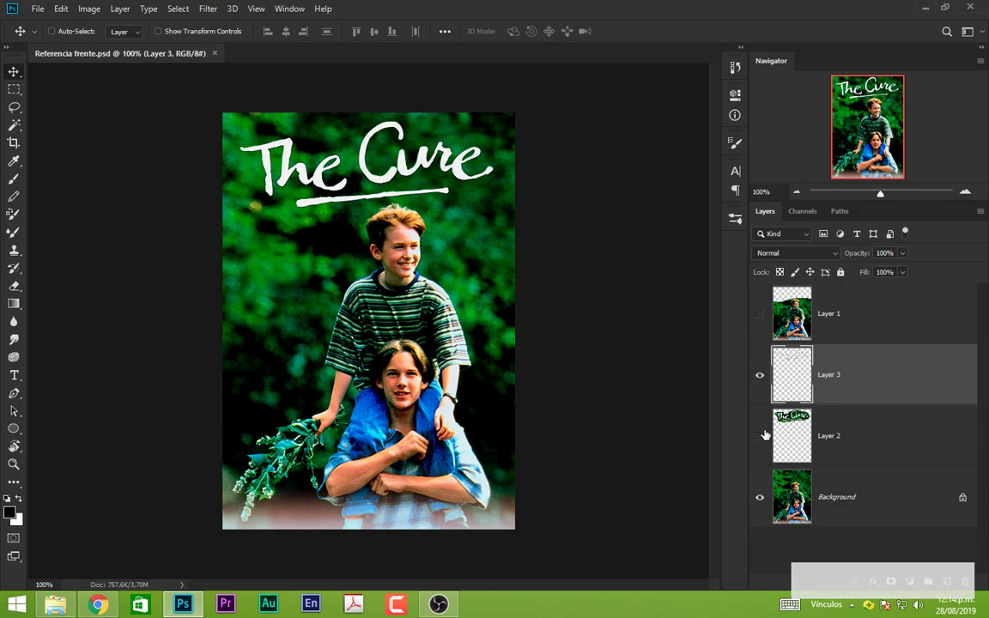
Compare The Cure title versions on Layers 2 and 3 by toggling their visibility.
left_click(760, 376)
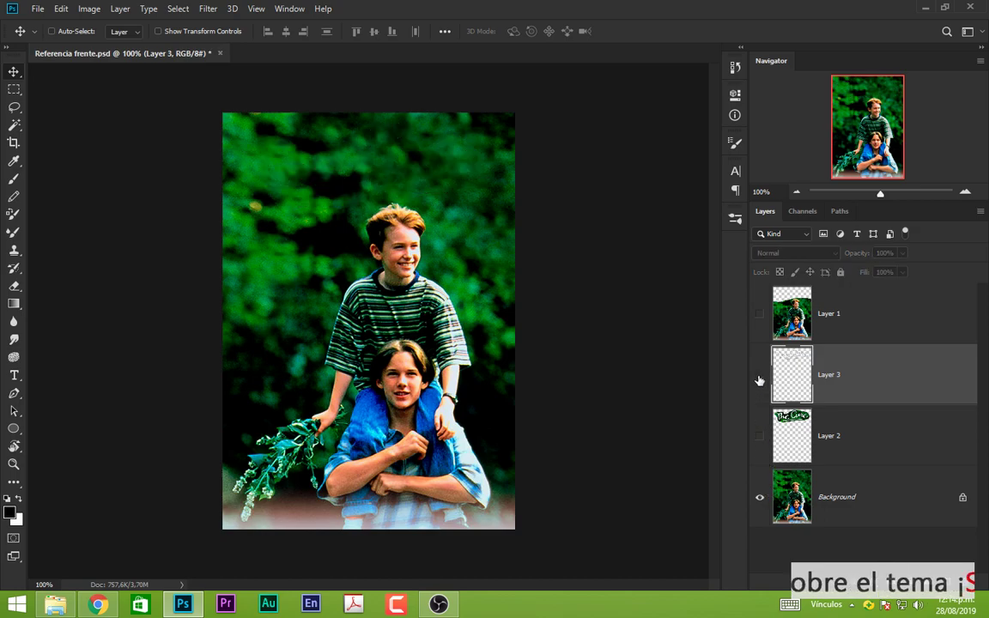
left_click(759, 437)
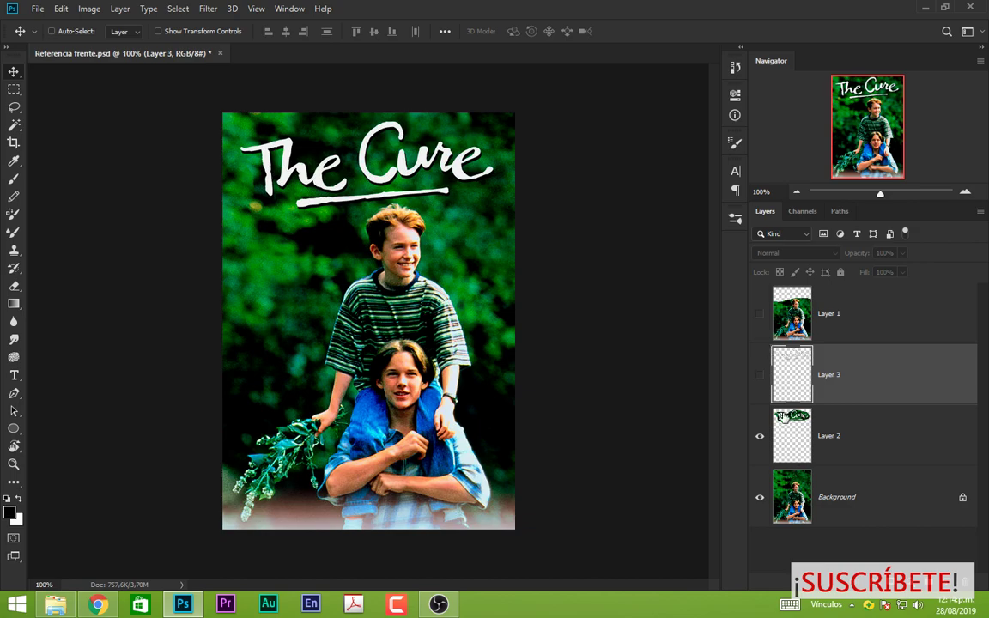
left_click(760, 498)
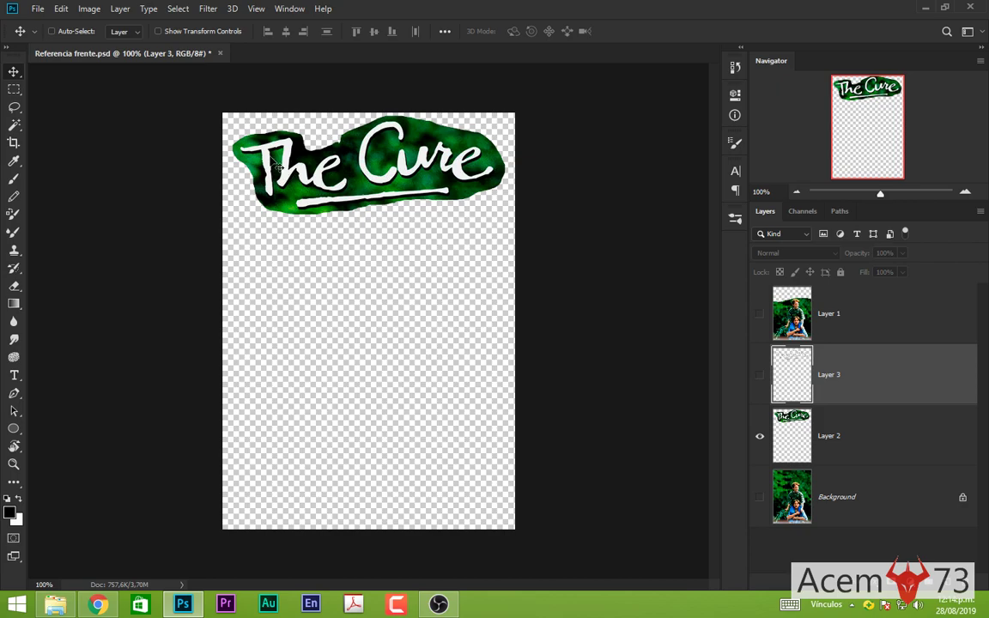
left_click(761, 438)
left_click(760, 377)
left_click(760, 437)
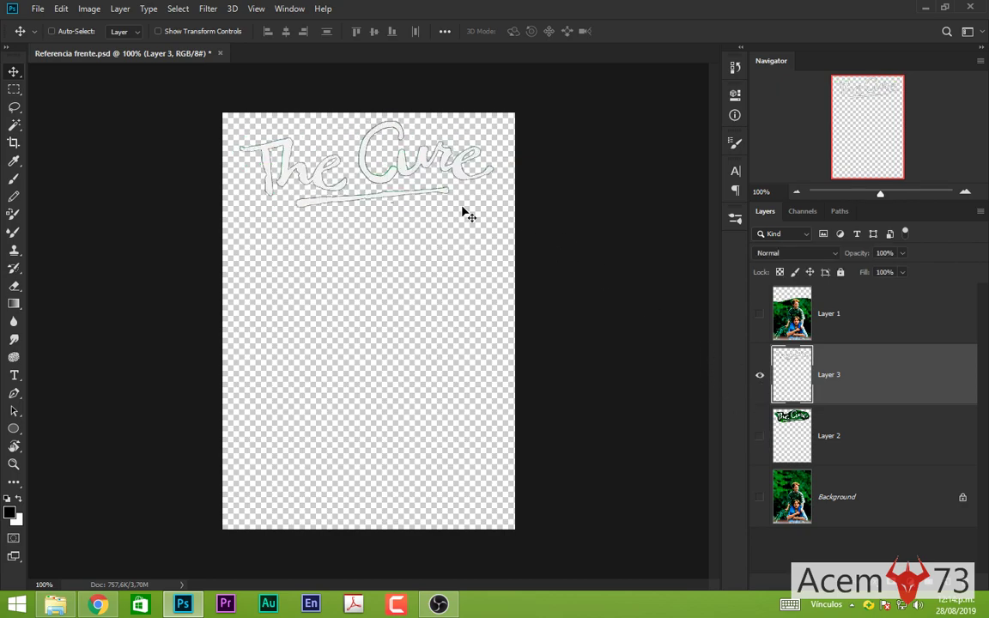
Leave only the Background photo of the boys visible, with the Lasso tool selected.
left_click(760, 314)
left_click(760, 315)
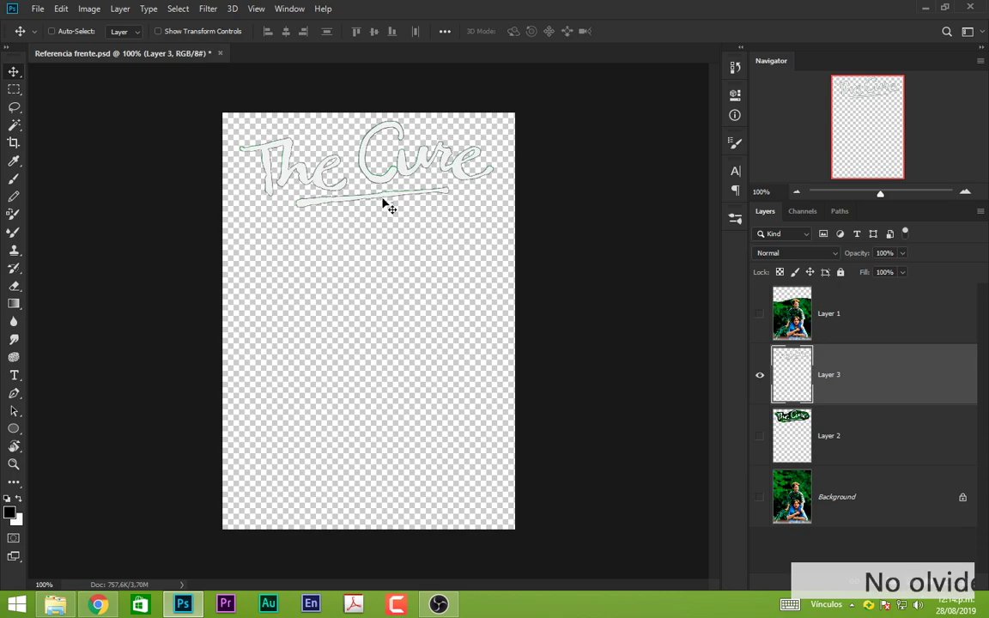
left_click(760, 498)
left_click(759, 374)
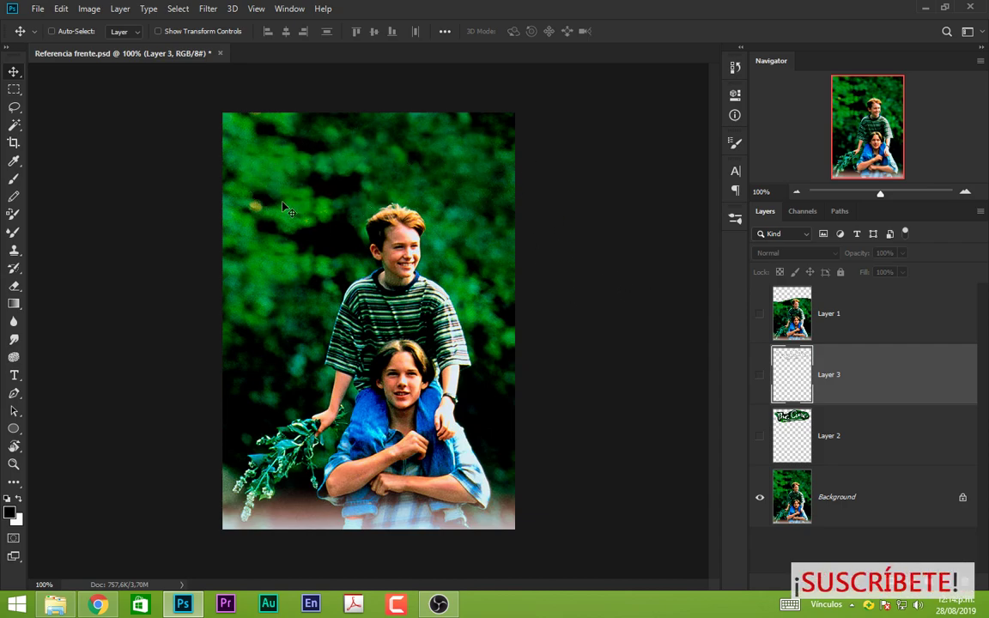
left_click(15, 107)
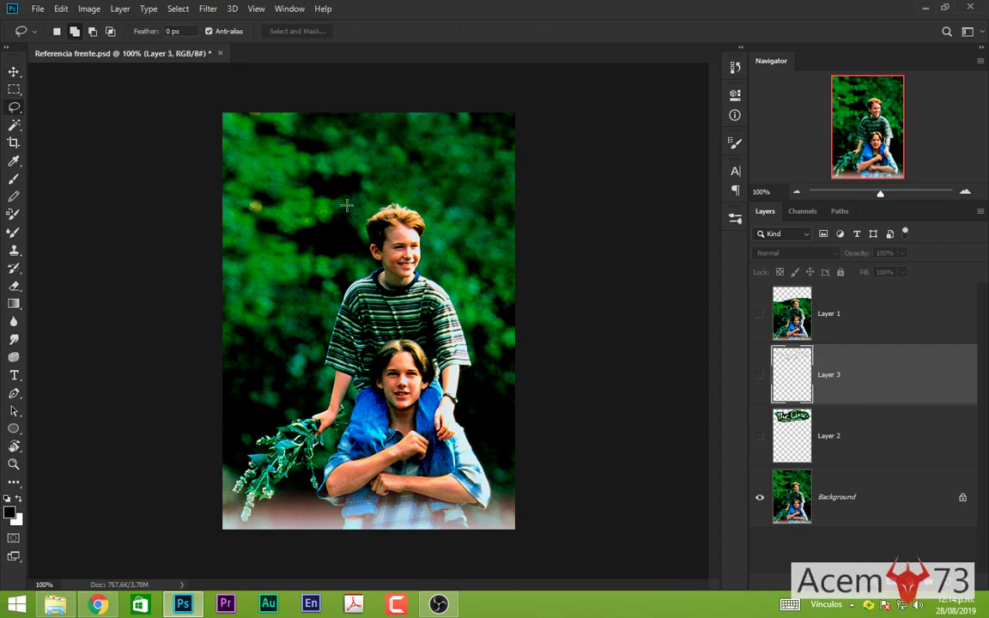
left_click(760, 377)
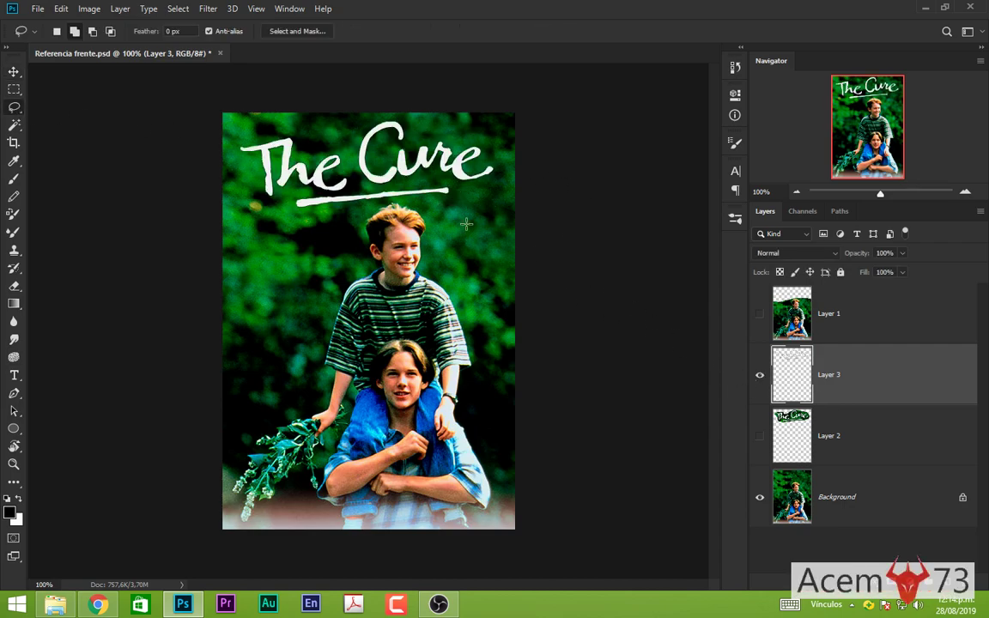
left_click(760, 378)
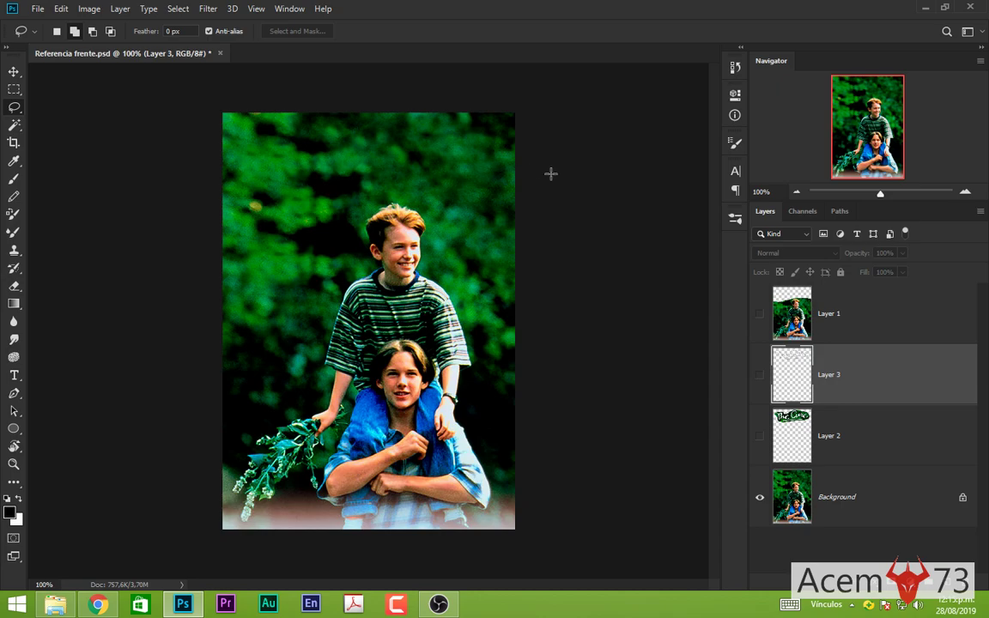
Close Referencia frente.psd and open BD template cover.psd without a colour profile.
left_click(220, 53)
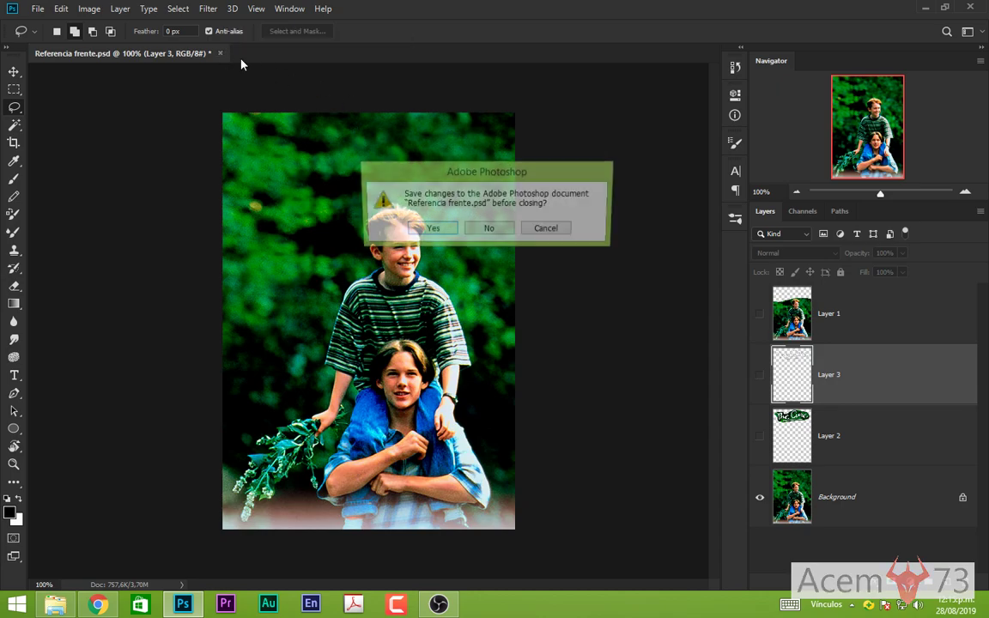
left_click(489, 229)
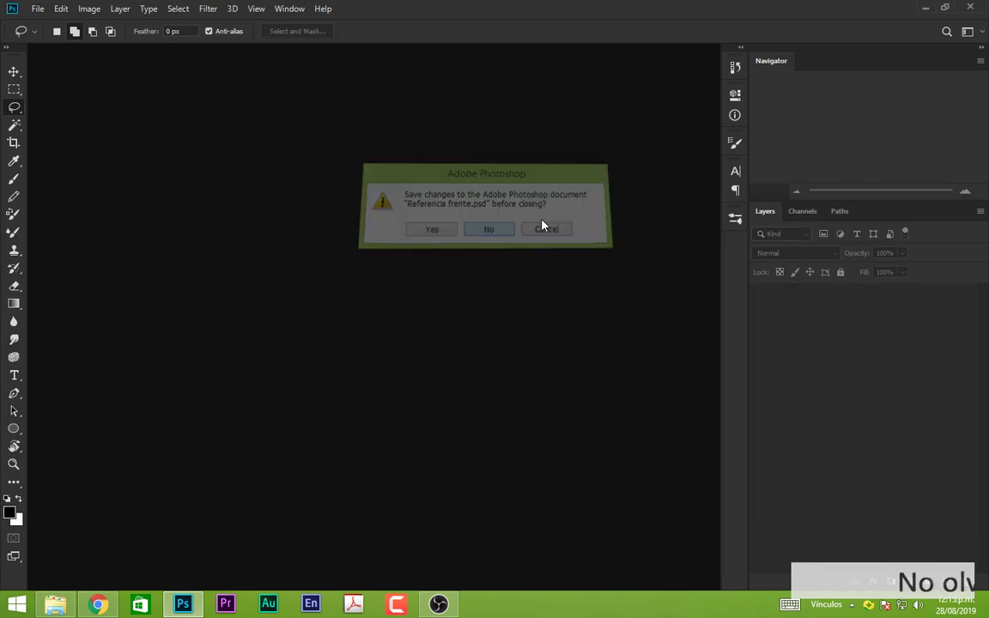
left_click(925, 7)
double_click(576, 162)
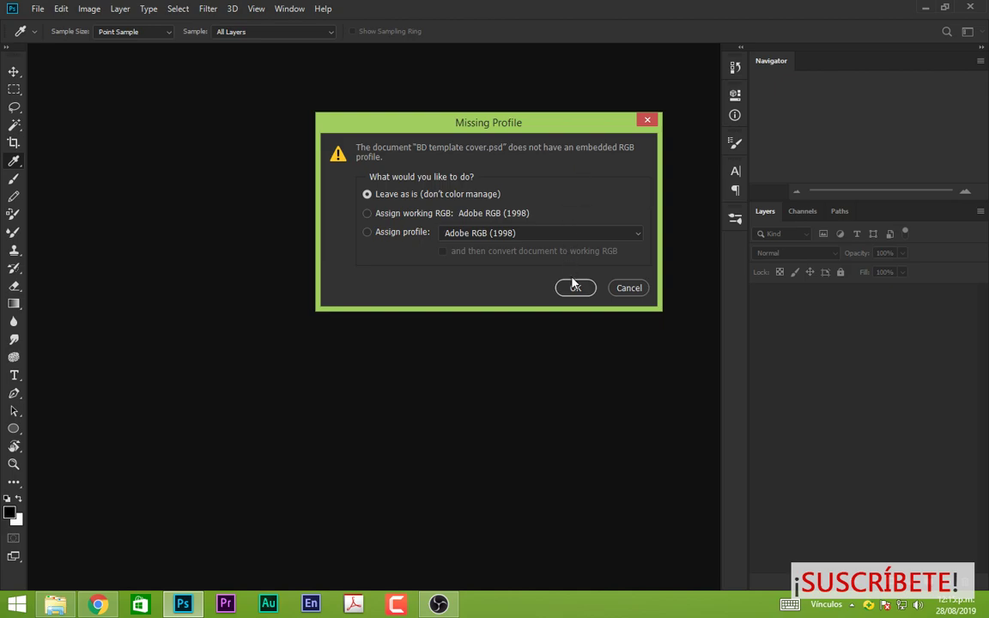
left_click(573, 285)
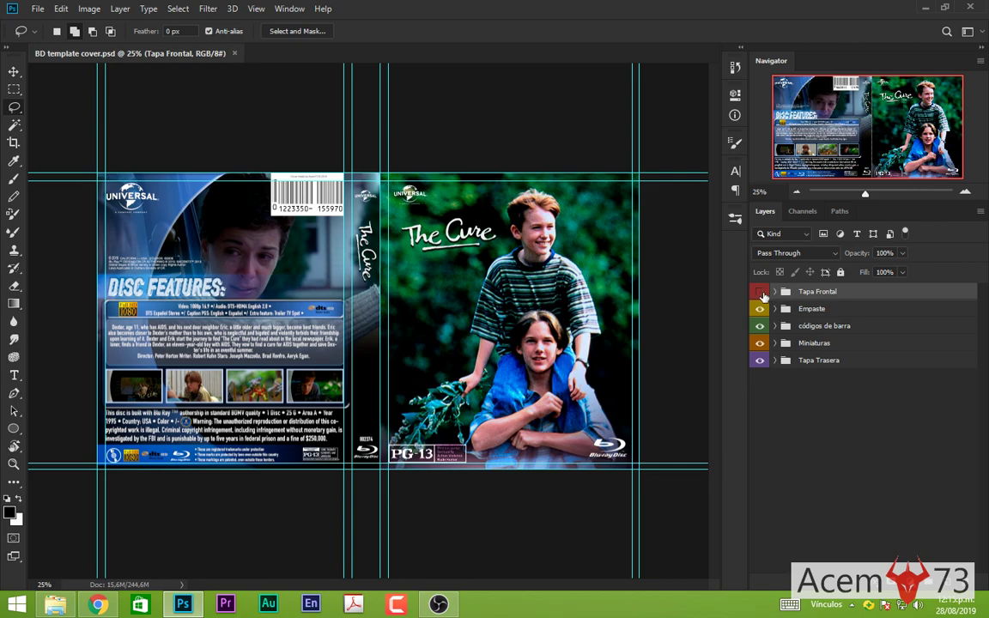
Hide every group except Tapa Frontal and expand it to show its four layers.
left_click(760, 292)
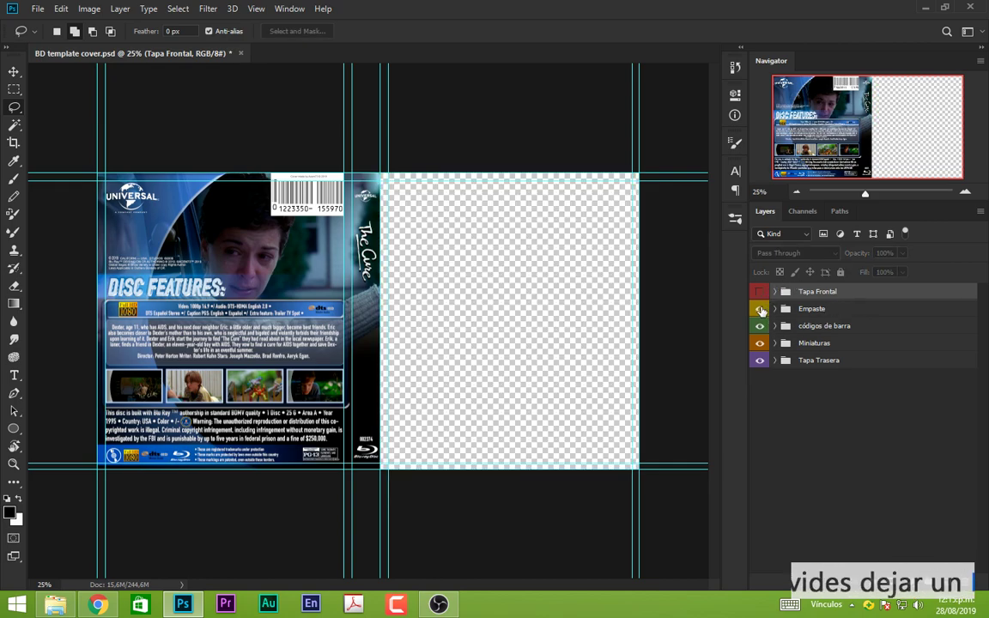
left_click(760, 309)
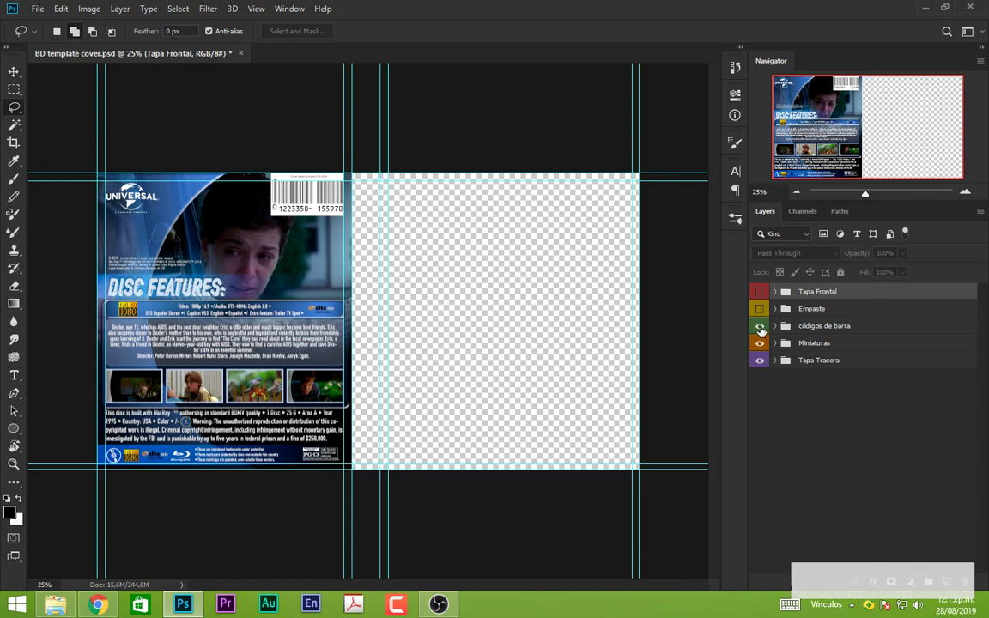
left_click(761, 327)
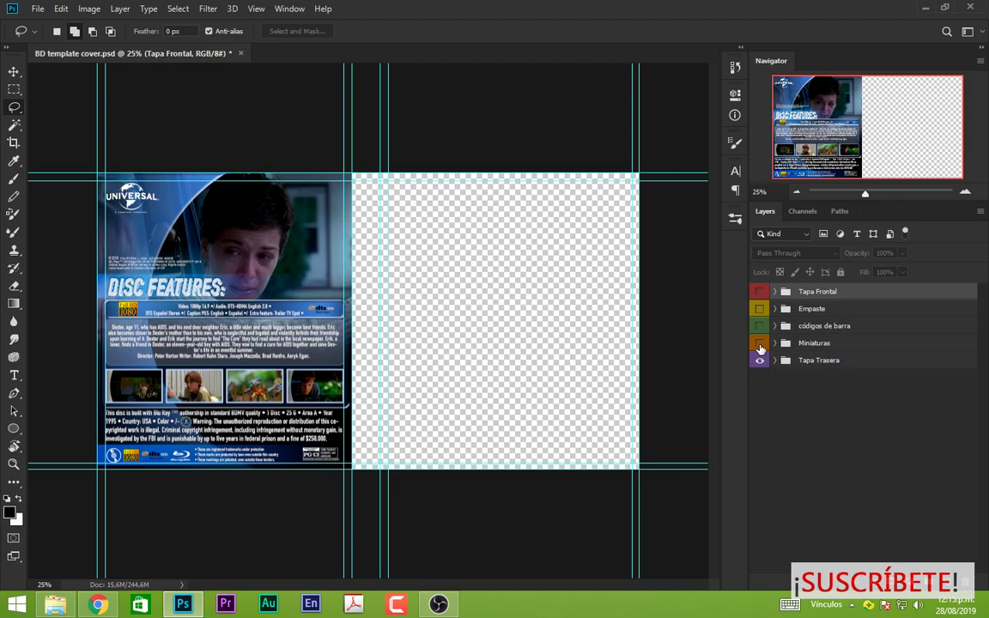
left_click(760, 344)
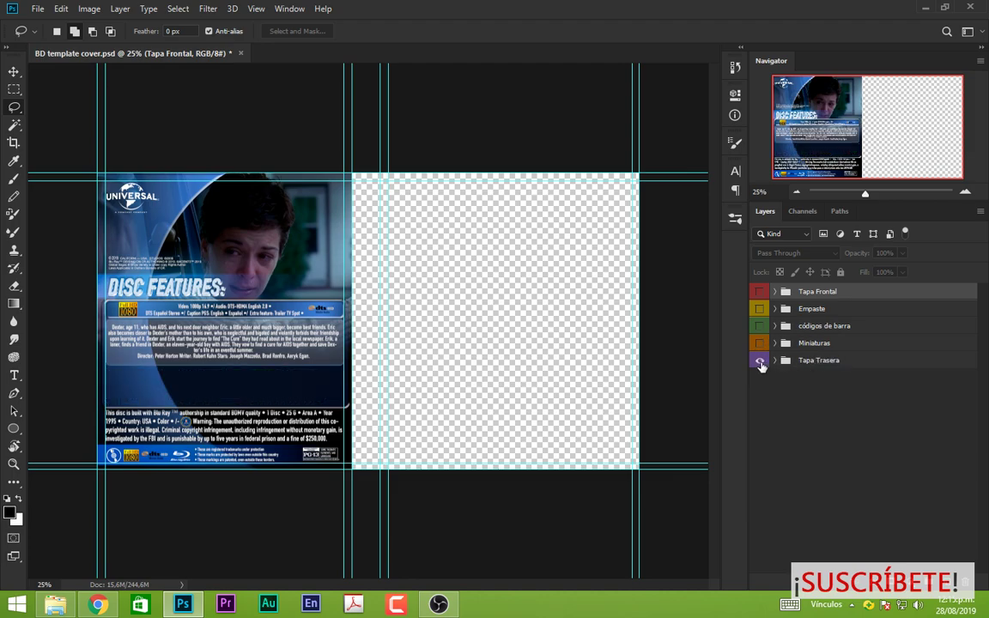
left_click(760, 362)
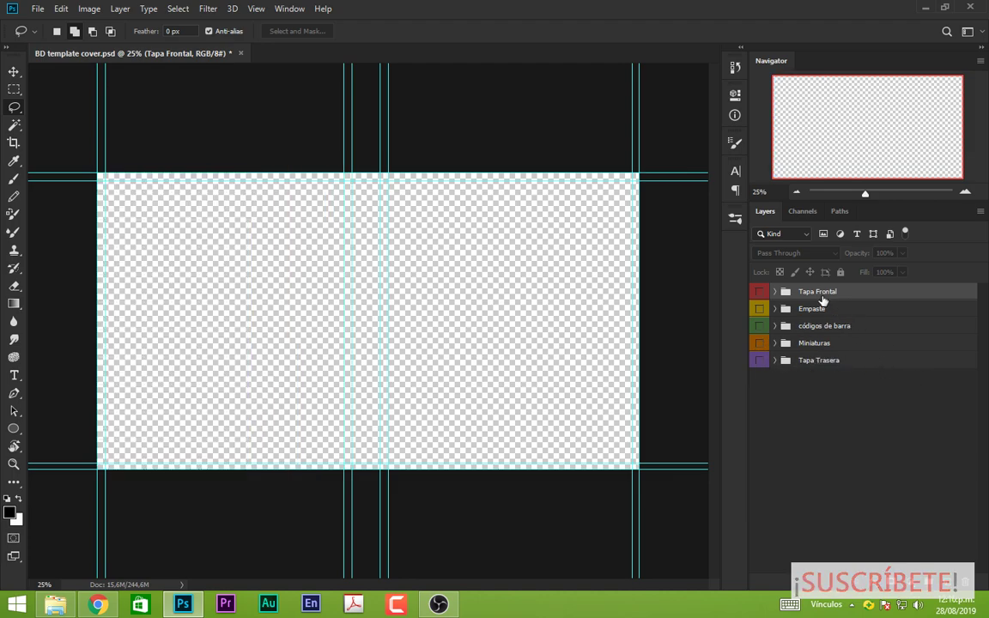
left_click(760, 292)
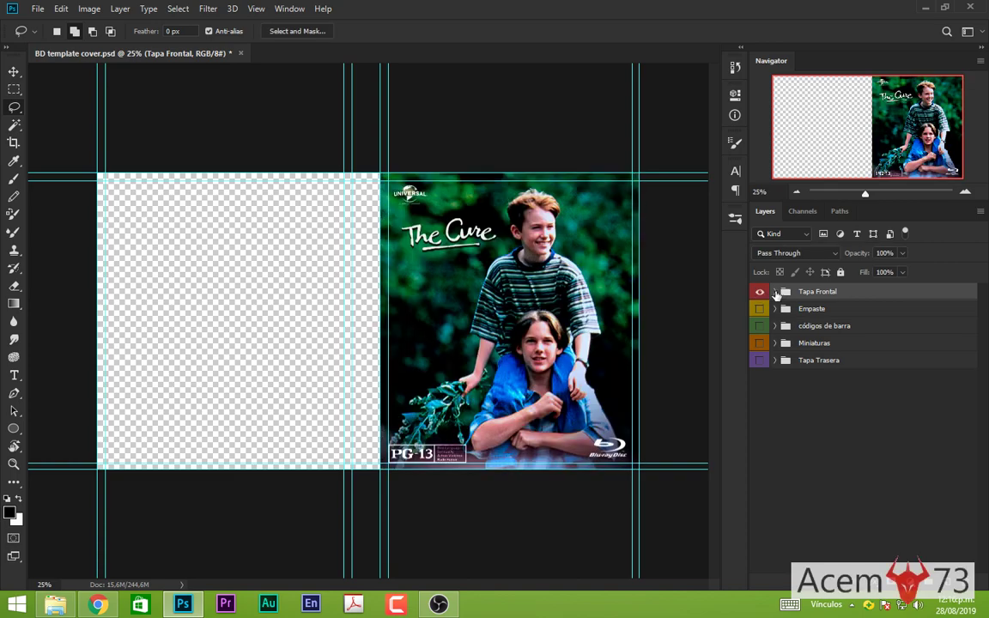
left_click(776, 292)
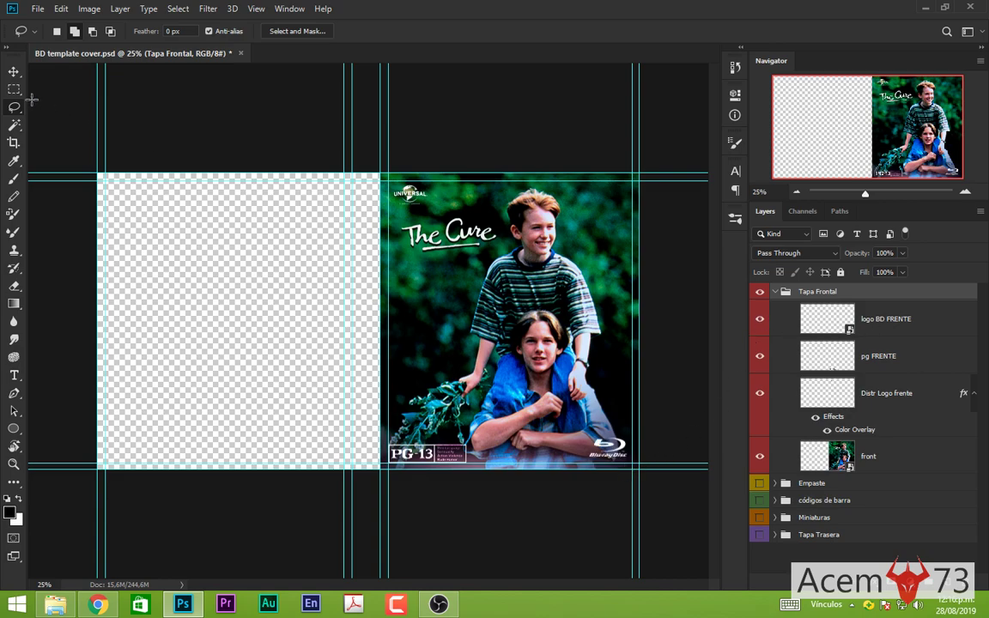
left_click(14, 72)
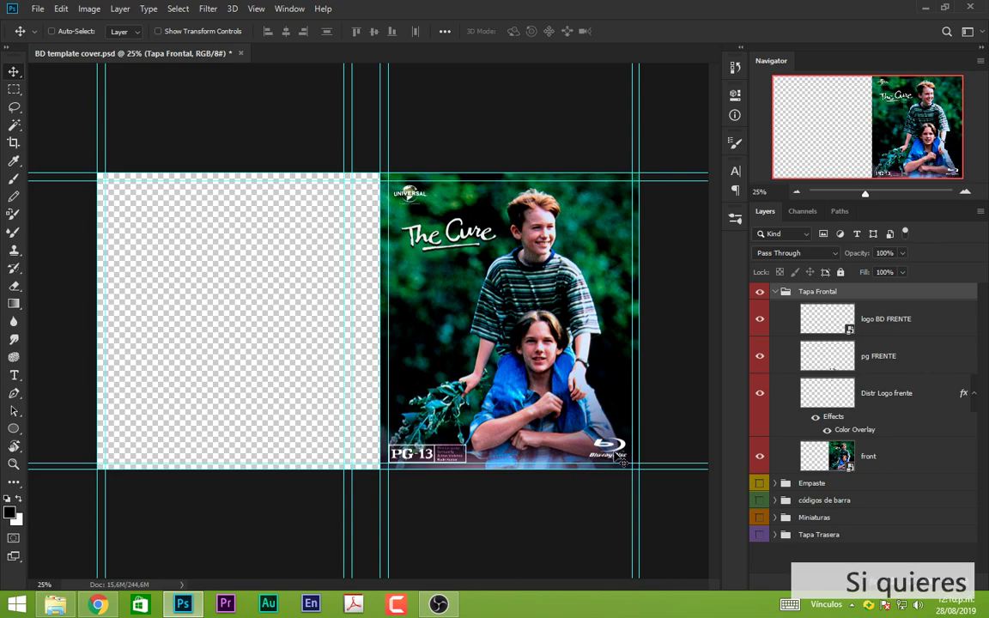
double_click(850, 331)
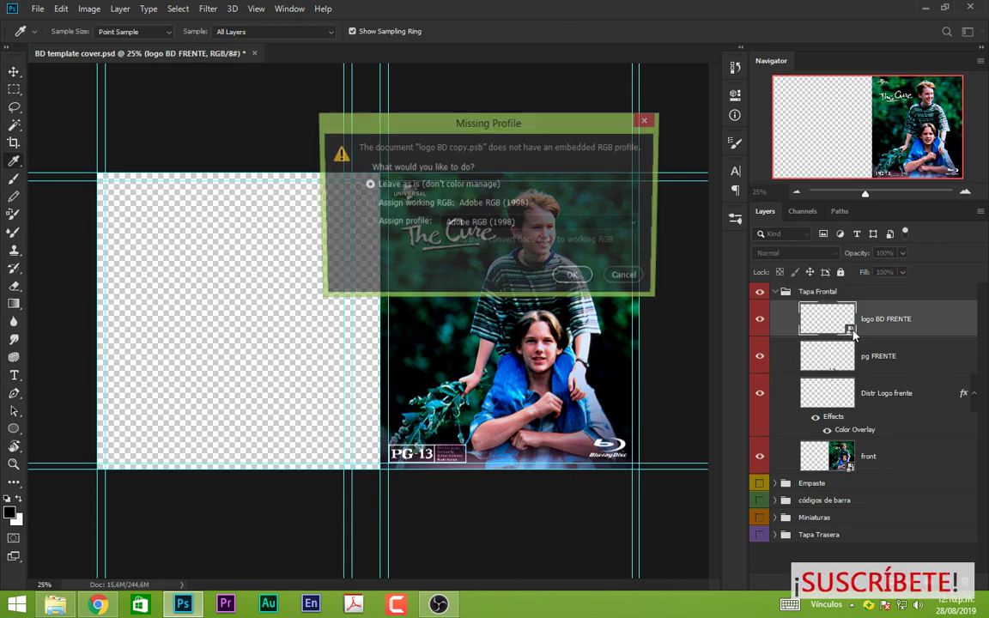
left_click(572, 276)
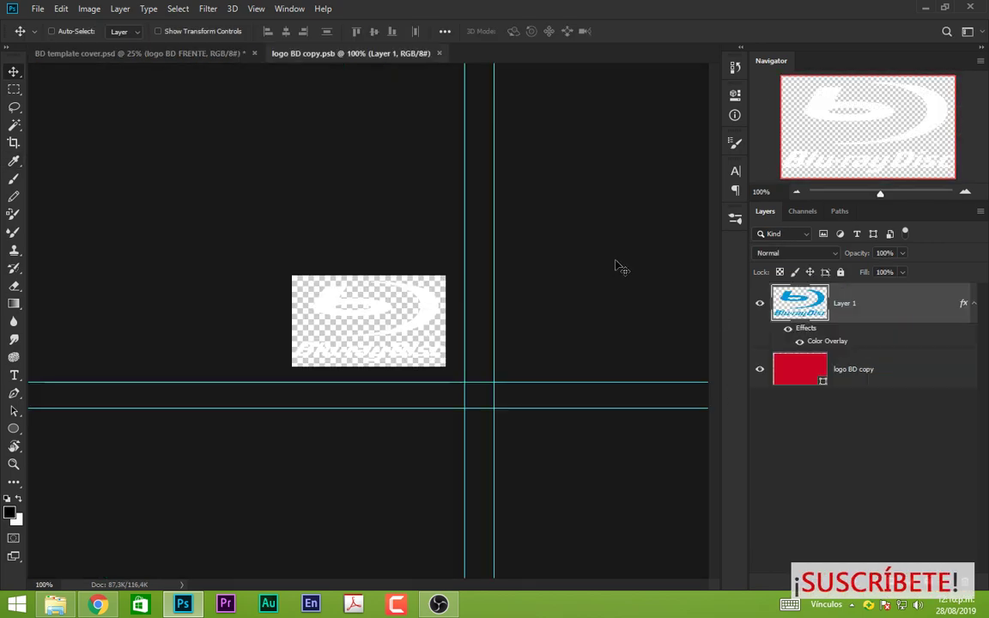
double_click(823, 342)
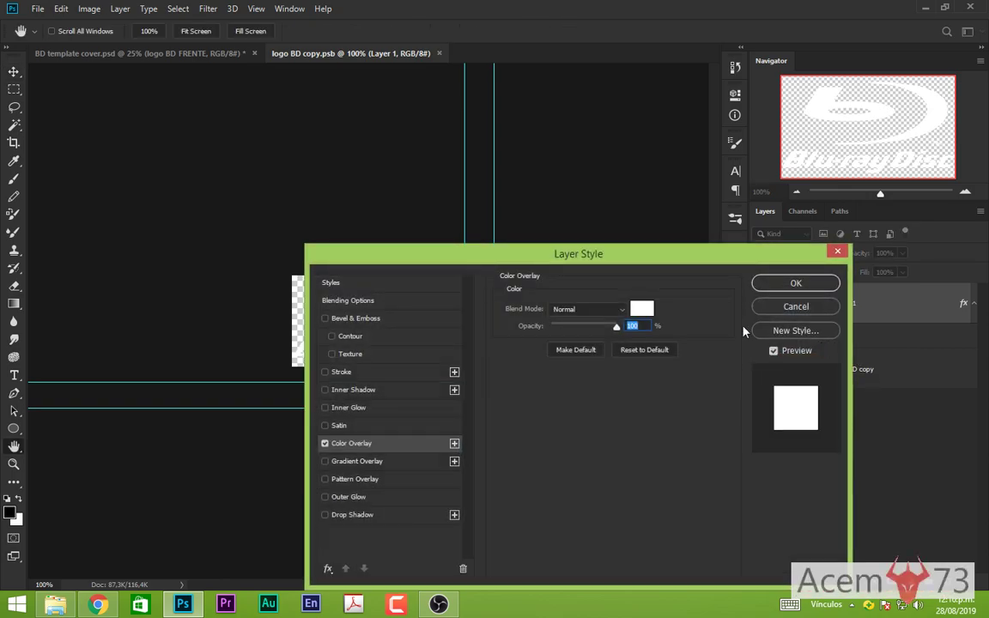
left_click(651, 312)
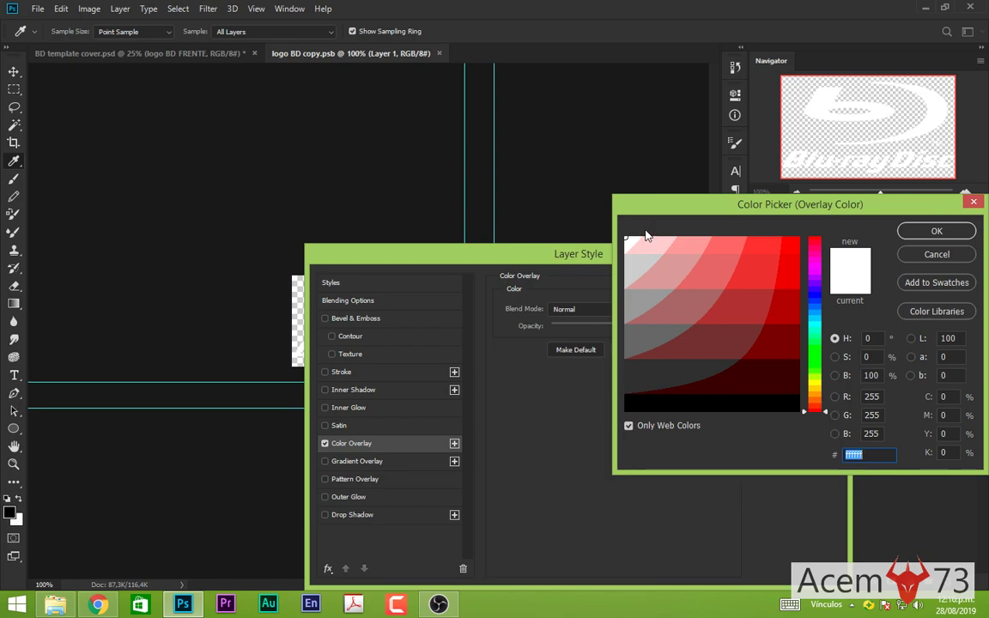
left_click(935, 233)
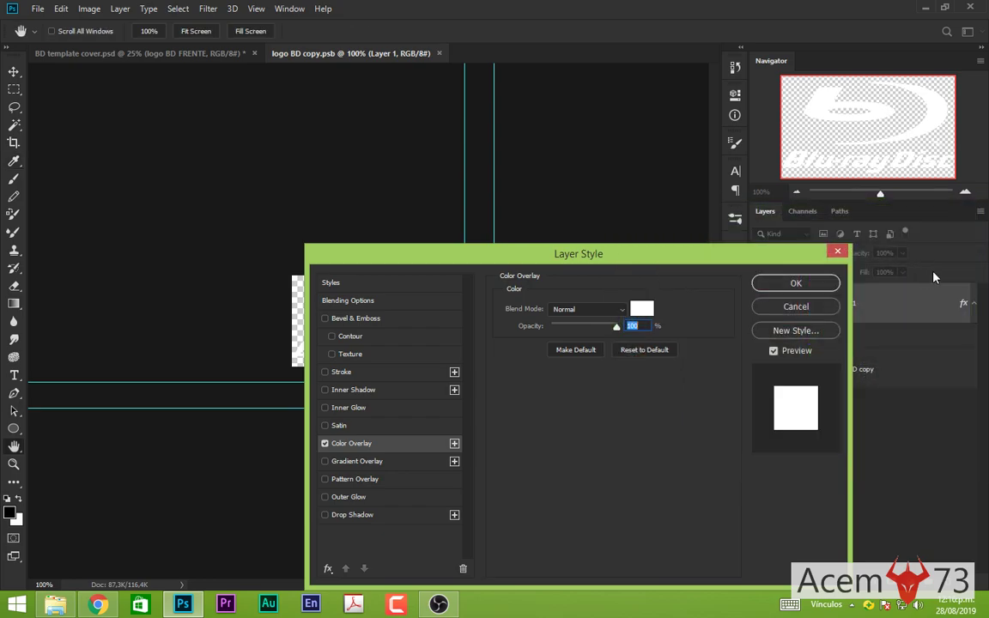
left_click(816, 286)
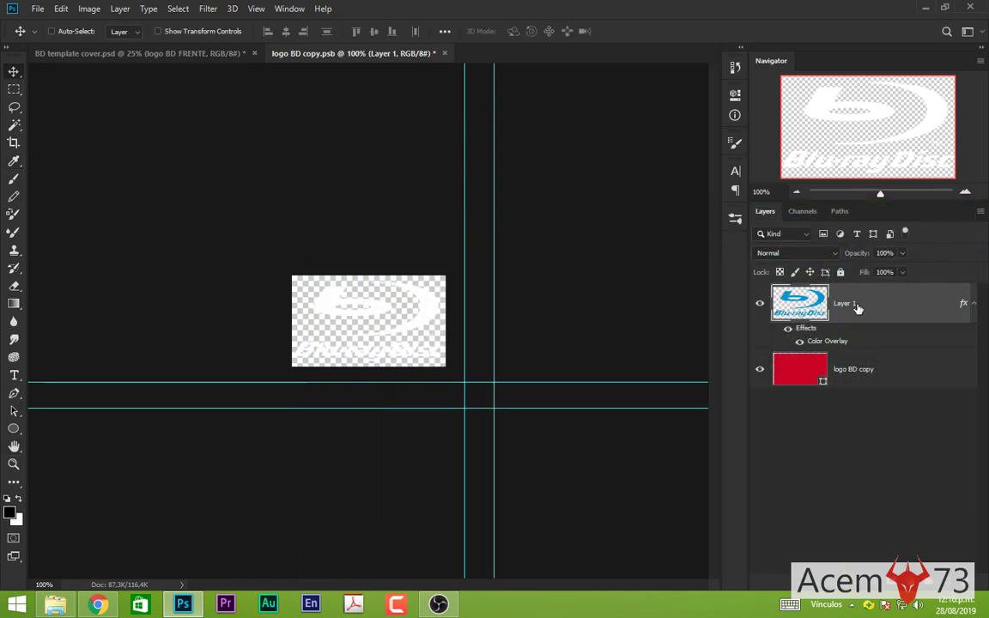
left_click(800, 343)
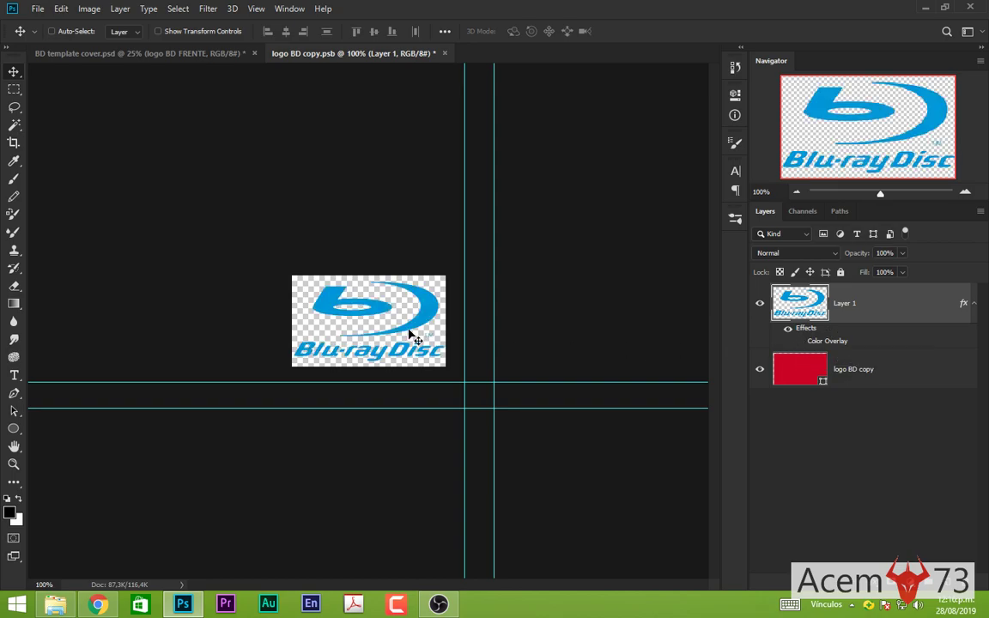
left_click(799, 343)
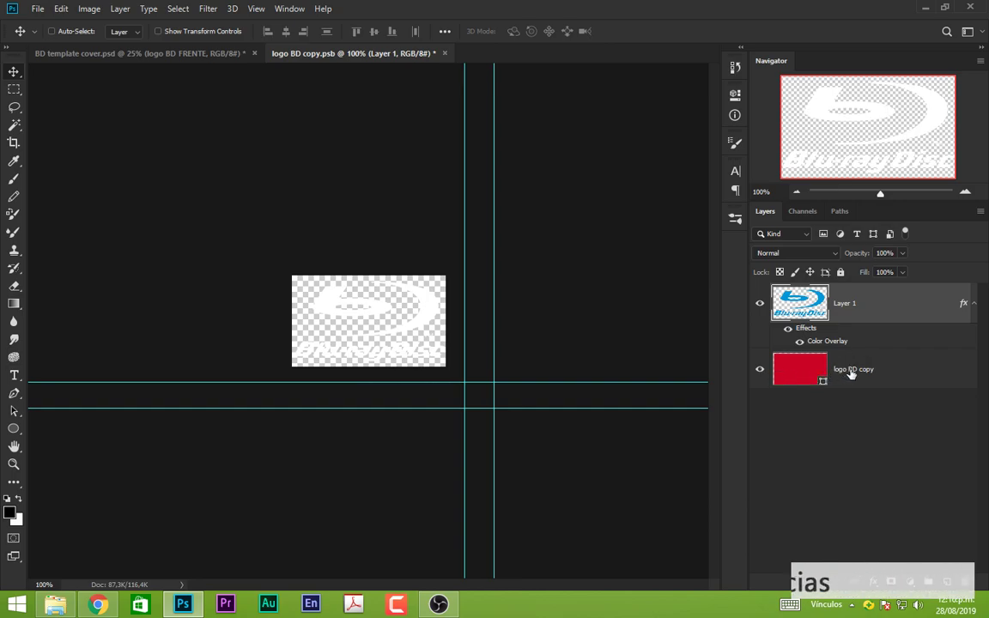
left_click(848, 374)
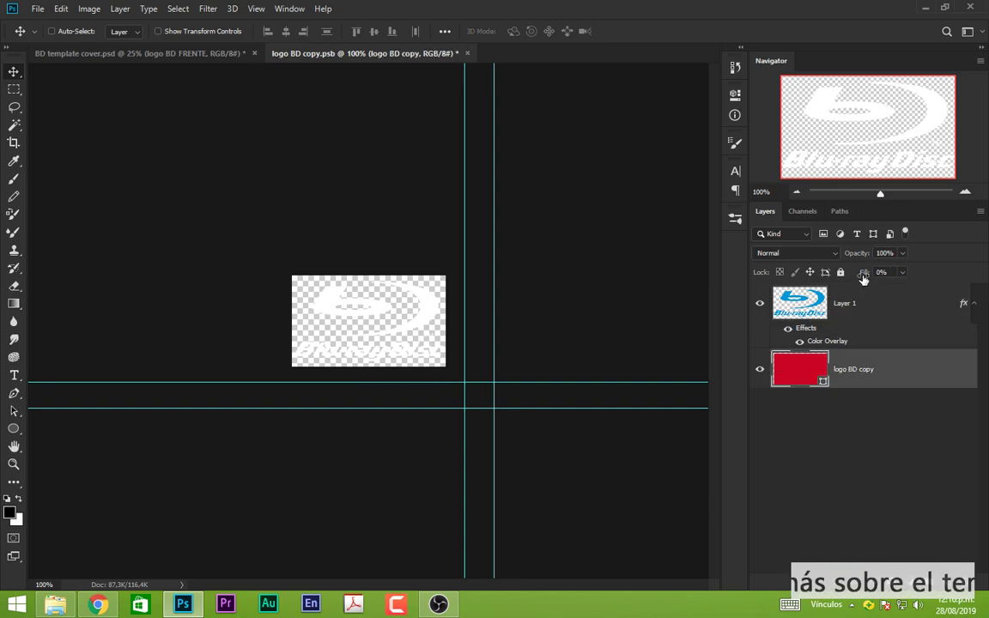
left_click_drag(865, 273, 985, 275)
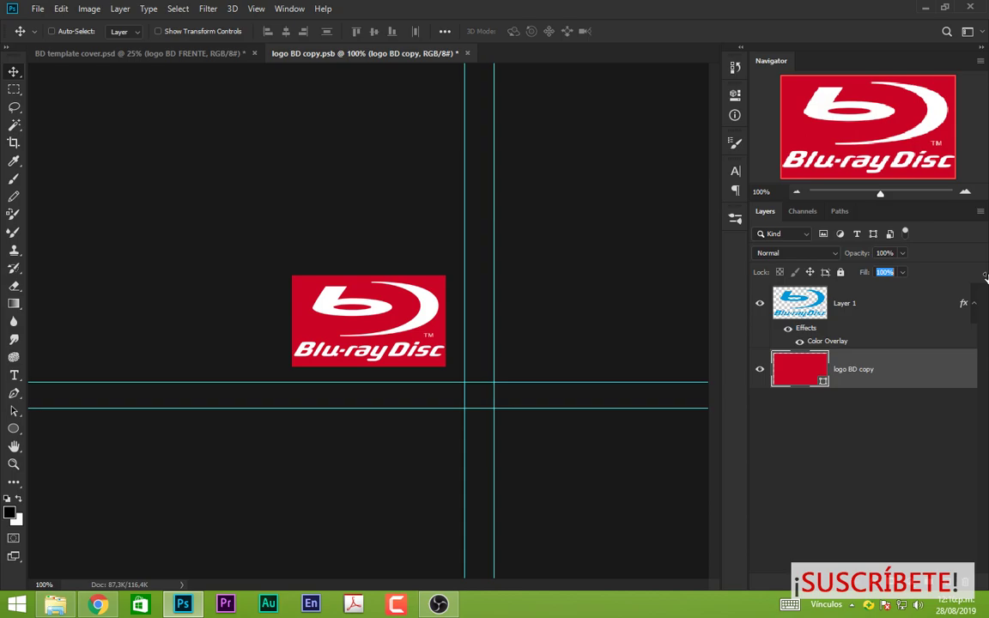
left_click(488, 281)
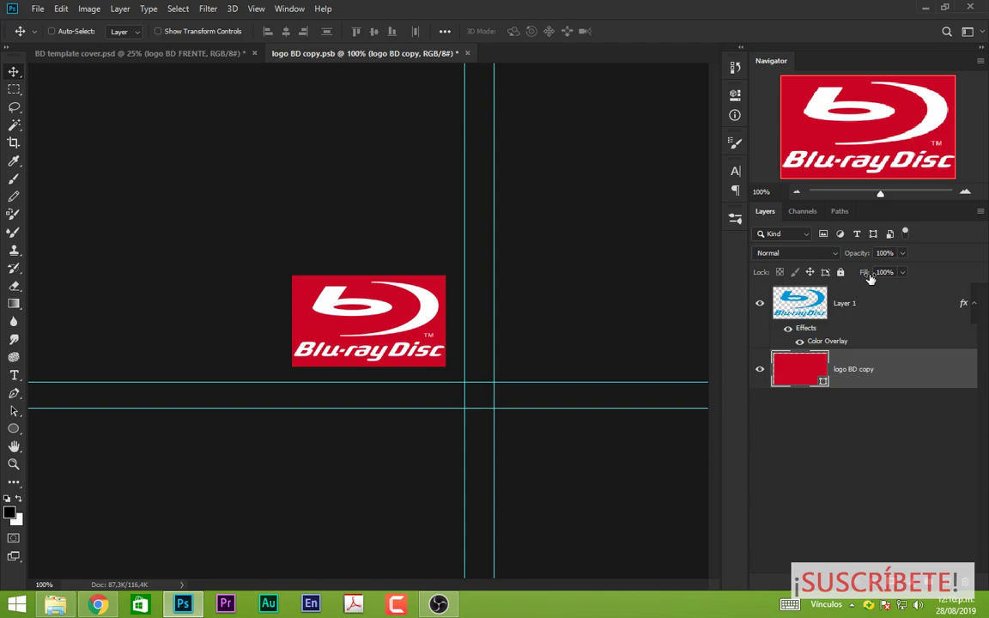
left_click_drag(864, 273, 746, 279)
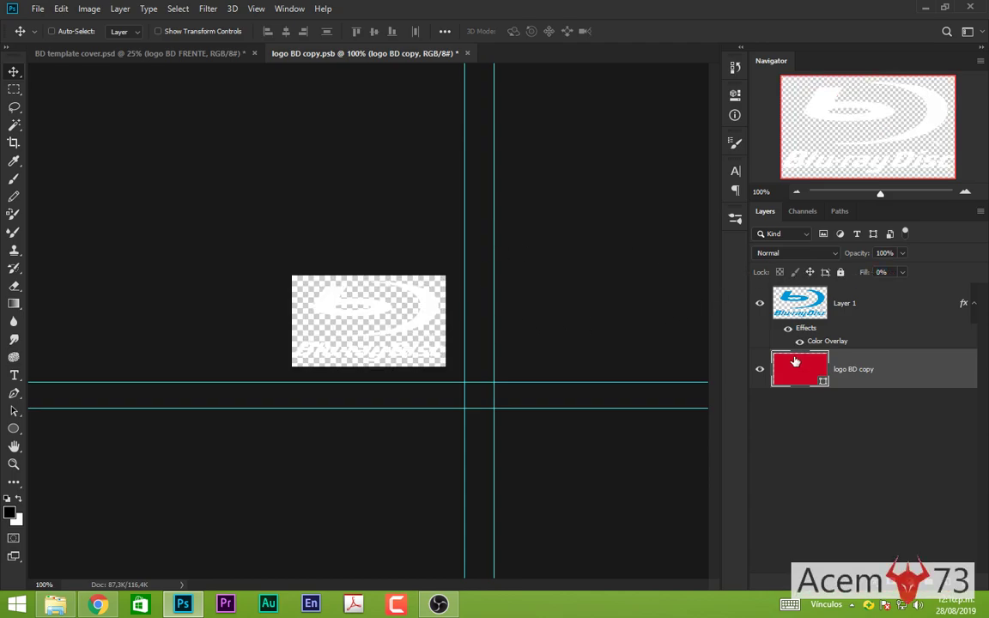
left_click(759, 371)
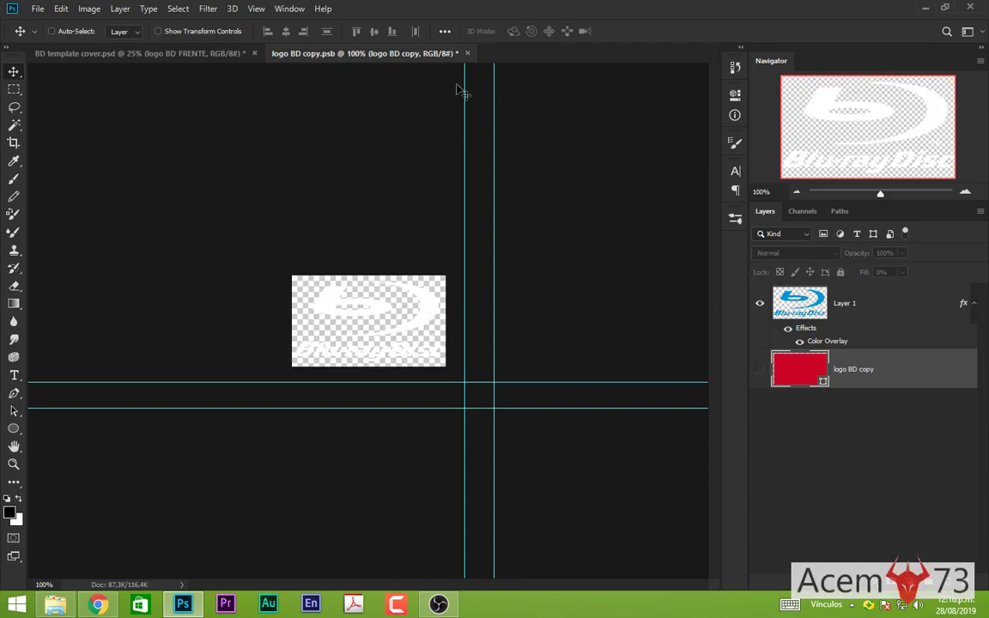
left_click(467, 53)
left_click(434, 228)
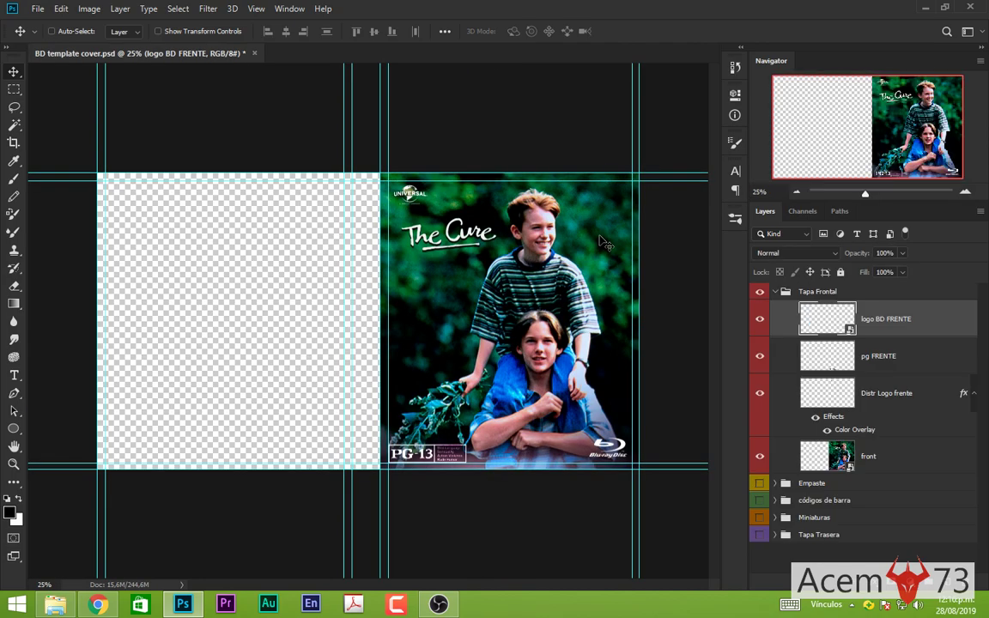
left_click(881, 363)
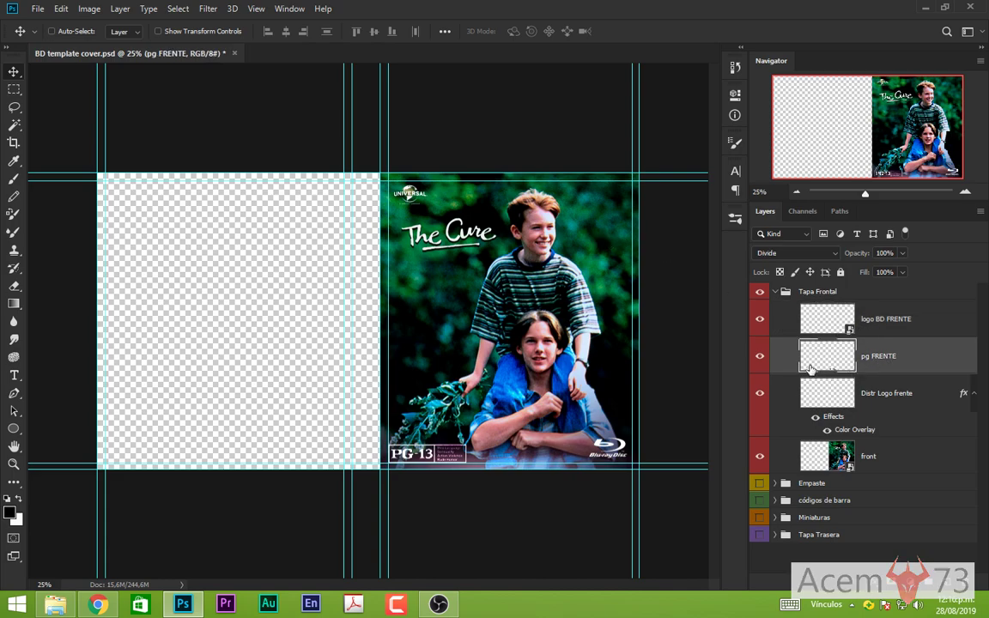
left_click(759, 361)
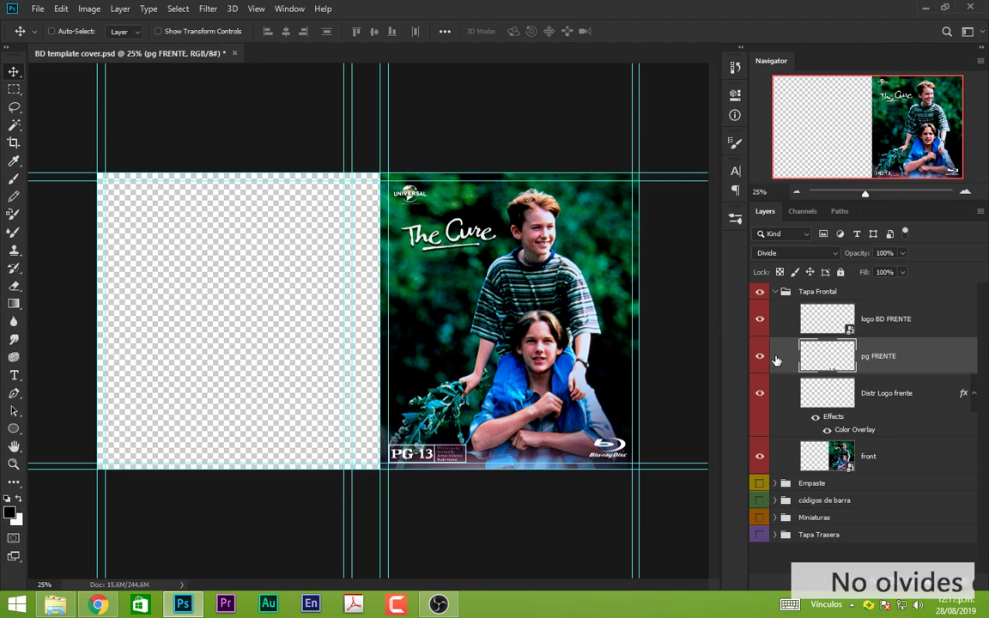
left_click(782, 393)
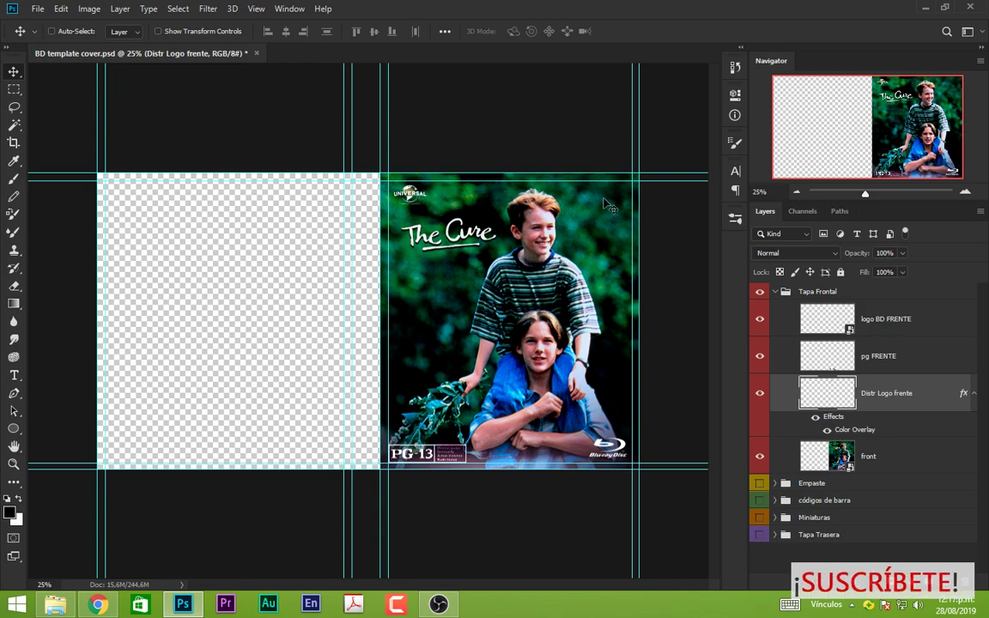
left_click(759, 398)
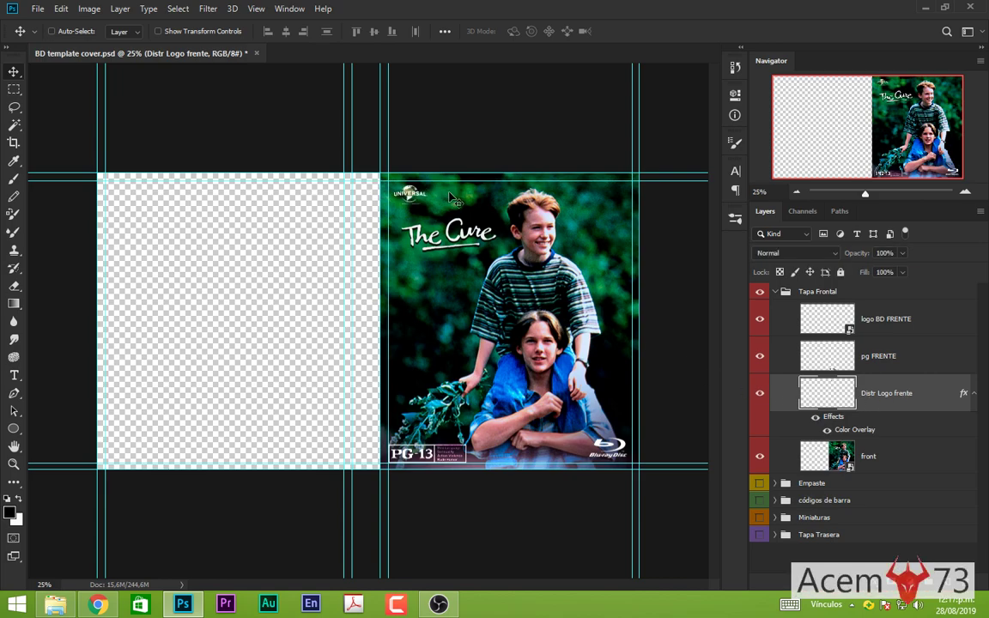
left_click(759, 395)
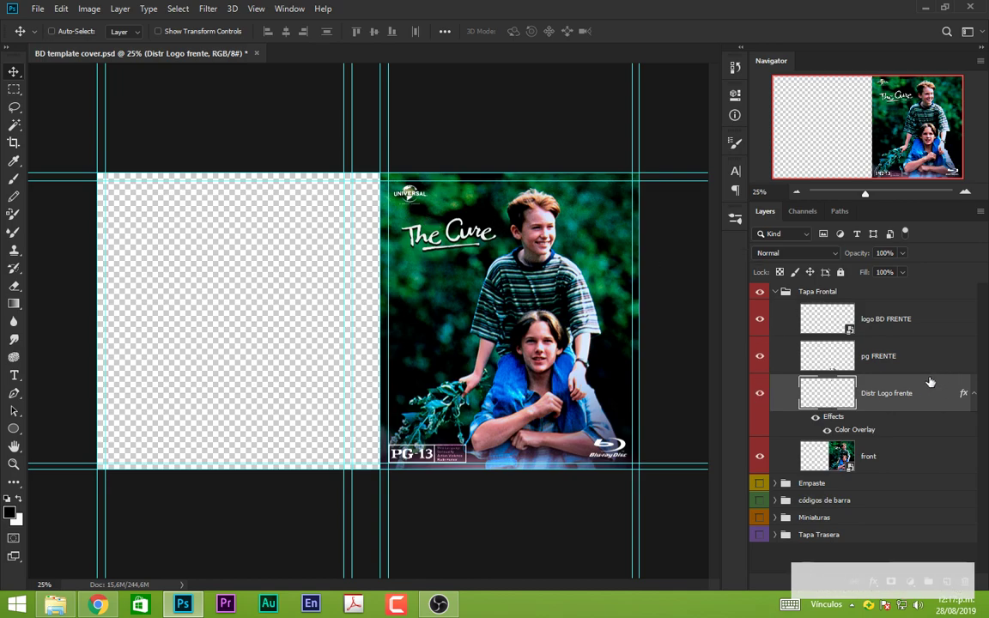
left_click(872, 461)
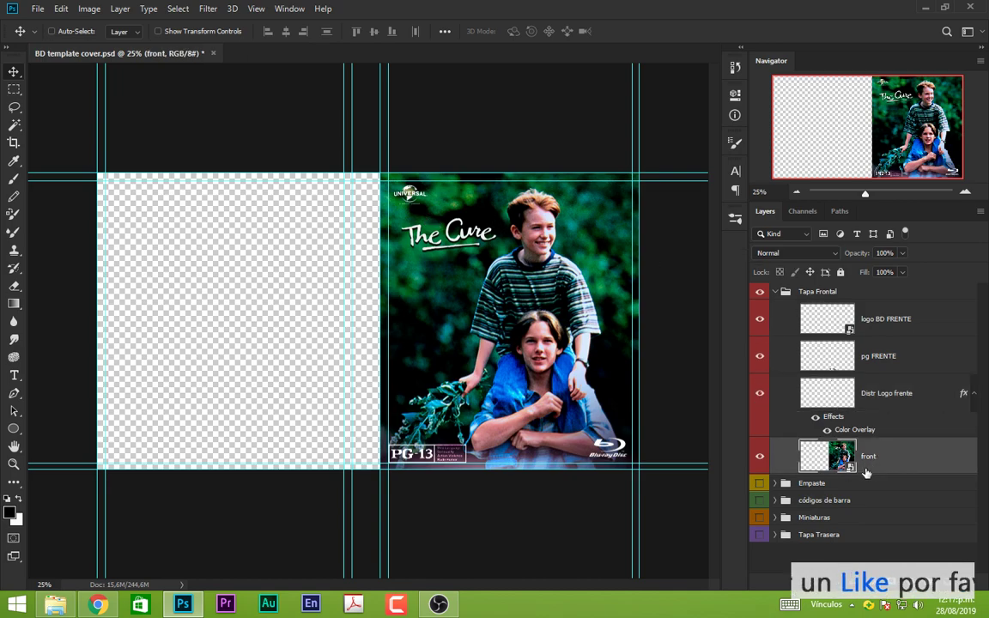
Open the front smart object and check the boys photo and The Cure title layers.
double_click(848, 464)
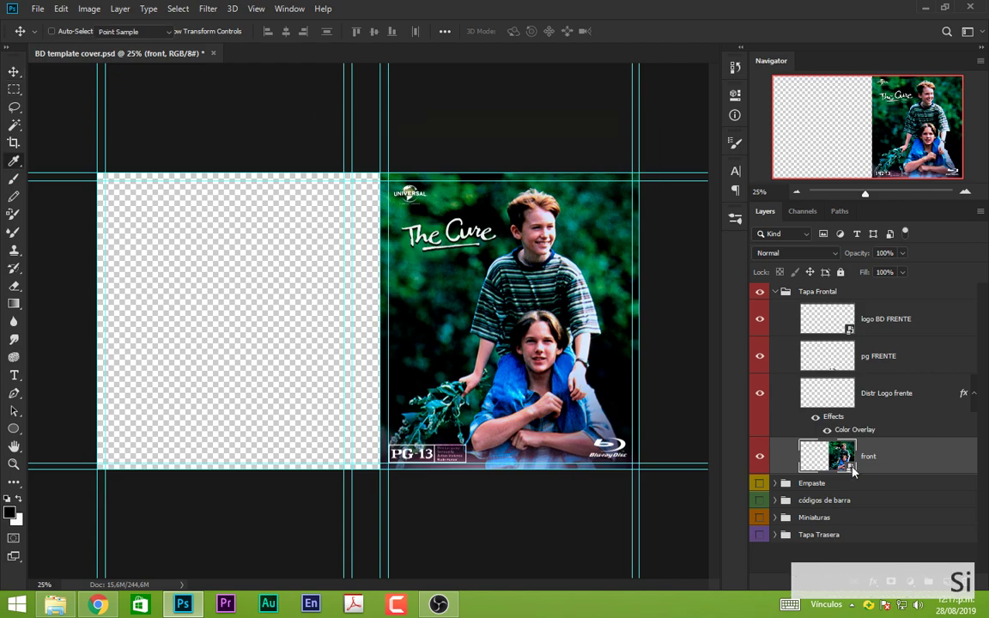
left_click(572, 277)
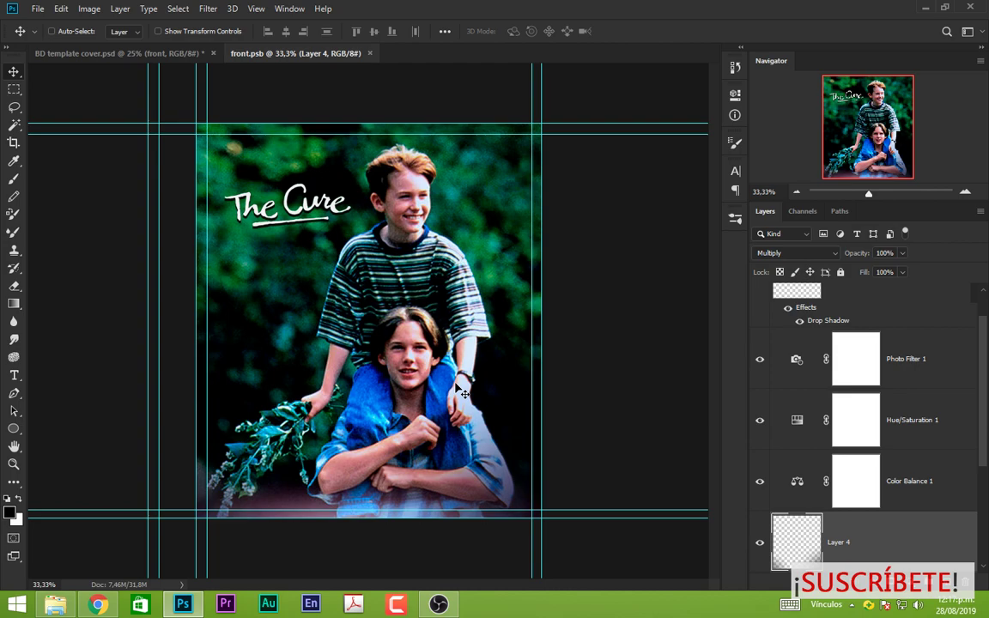
scroll(878, 464, "down", 2)
scroll(879, 463, "down", 2)
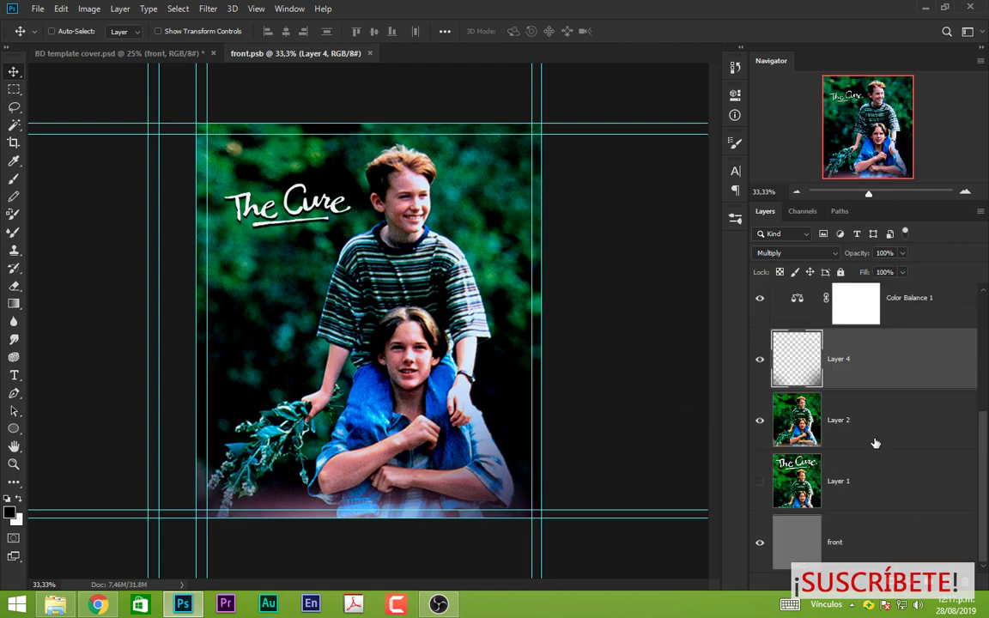
left_click(760, 421)
left_click(760, 422)
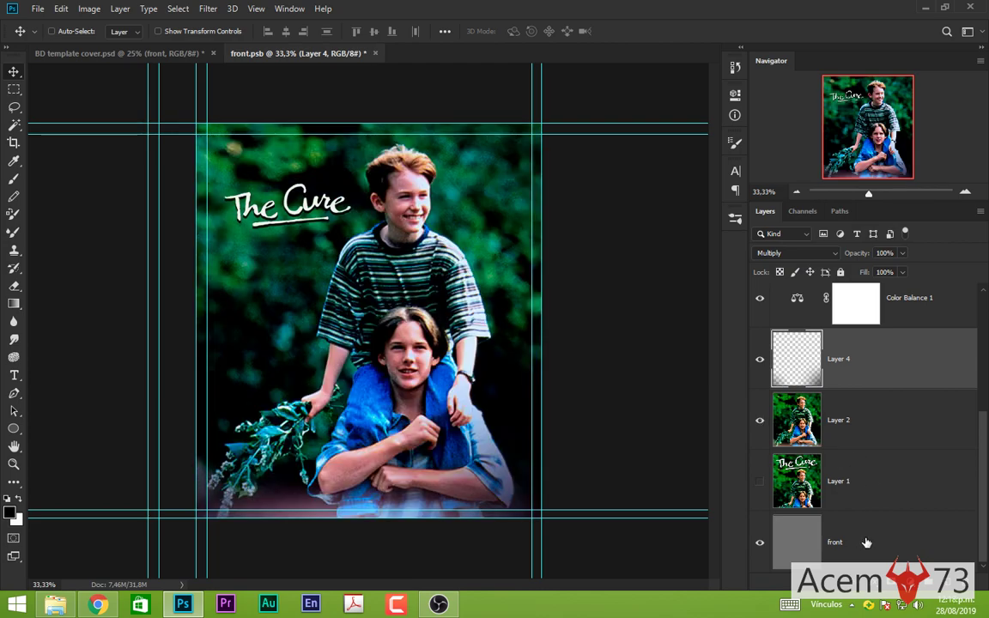
left_click(779, 541)
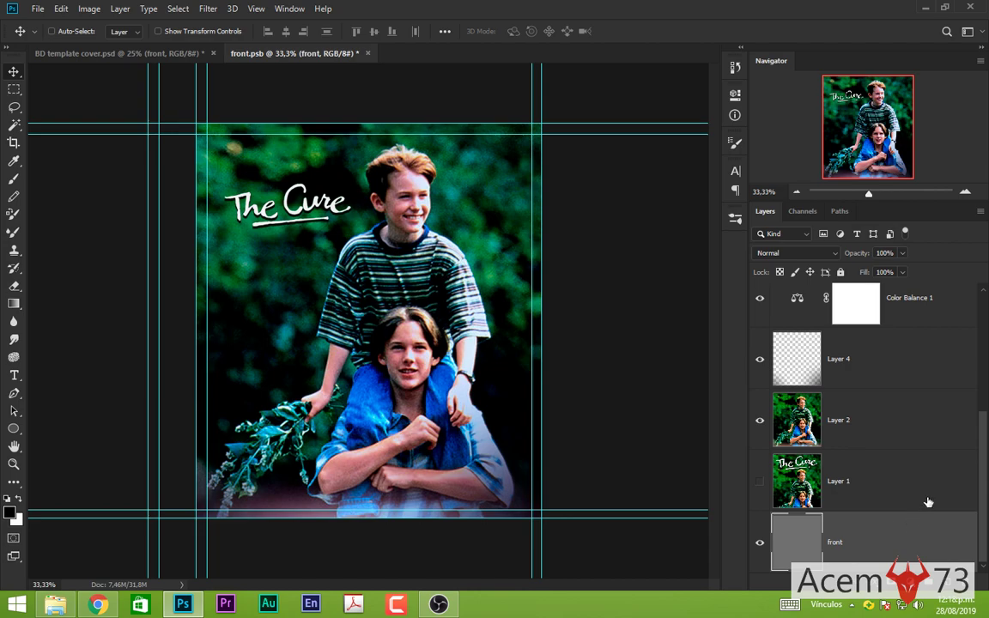
scroll(925, 485, "up", 3)
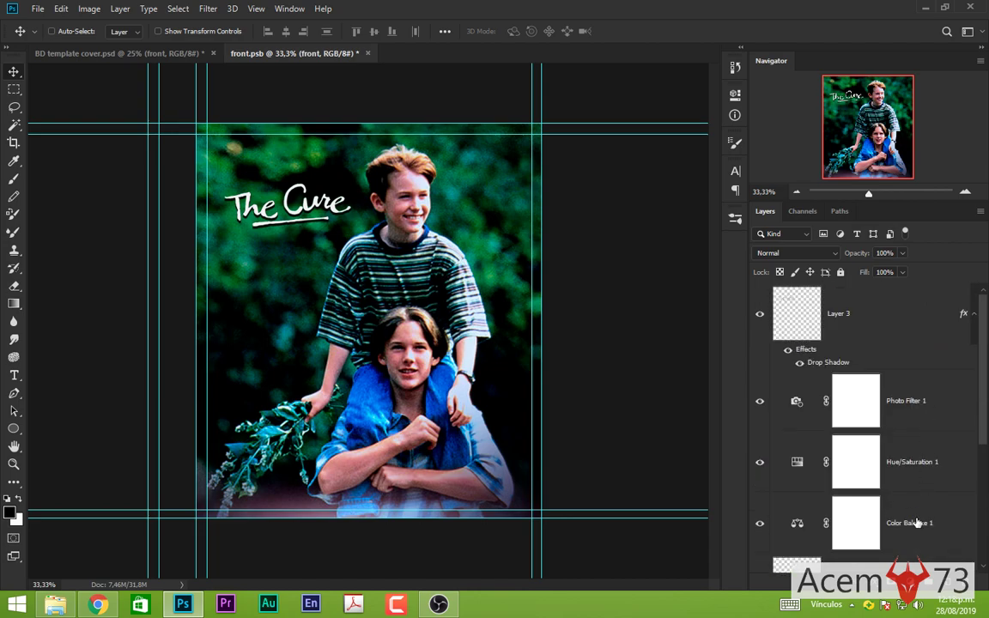
left_click(760, 314)
left_click(759, 314)
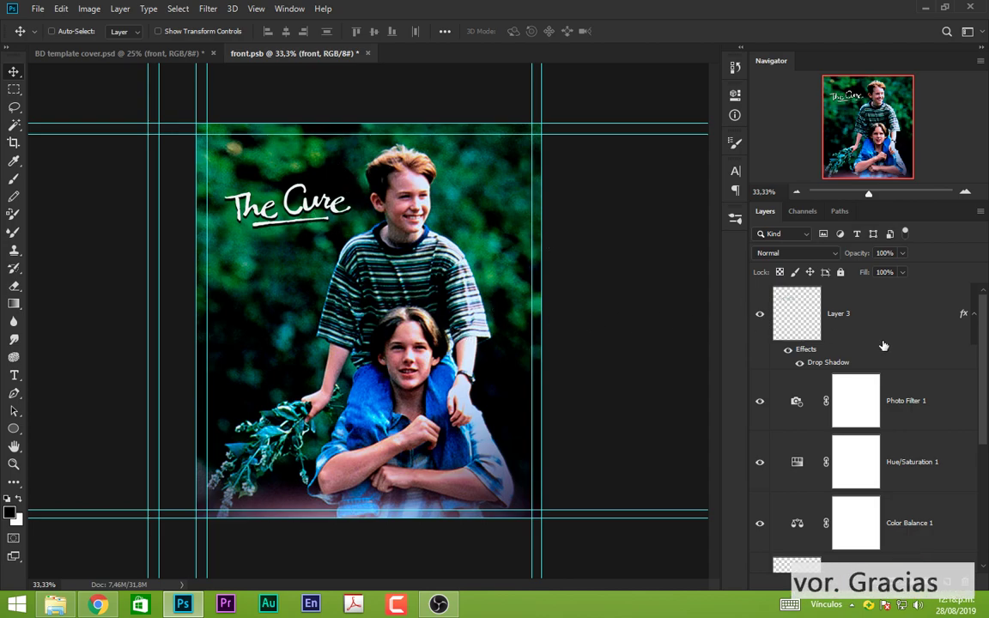
scroll(921, 414, "down", 5)
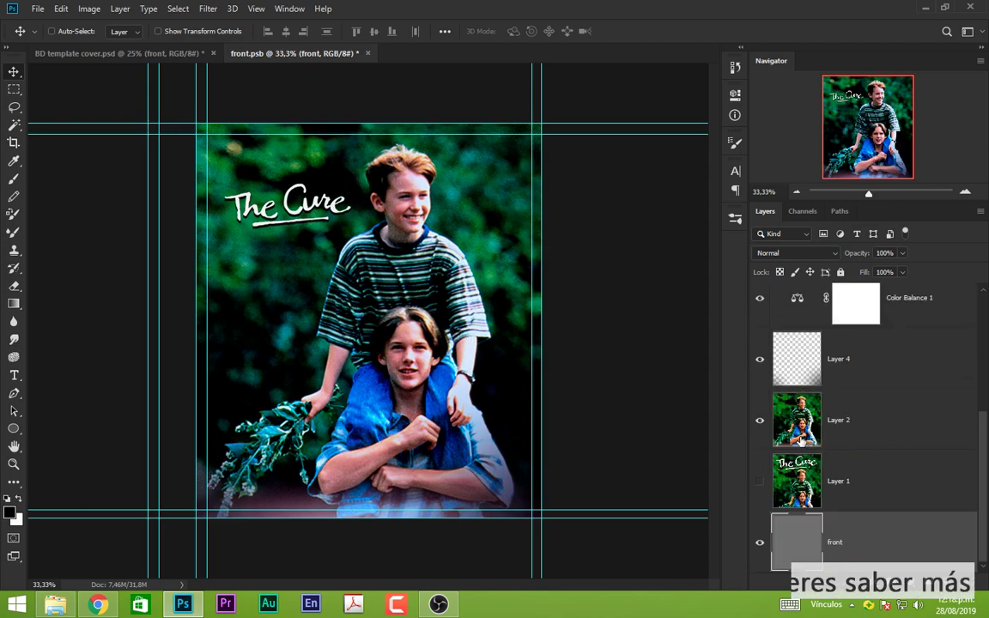
Compare Layer 1 and Layer 2 photos, keep Layer 2 showing, and save front.psb.
left_click(760, 481)
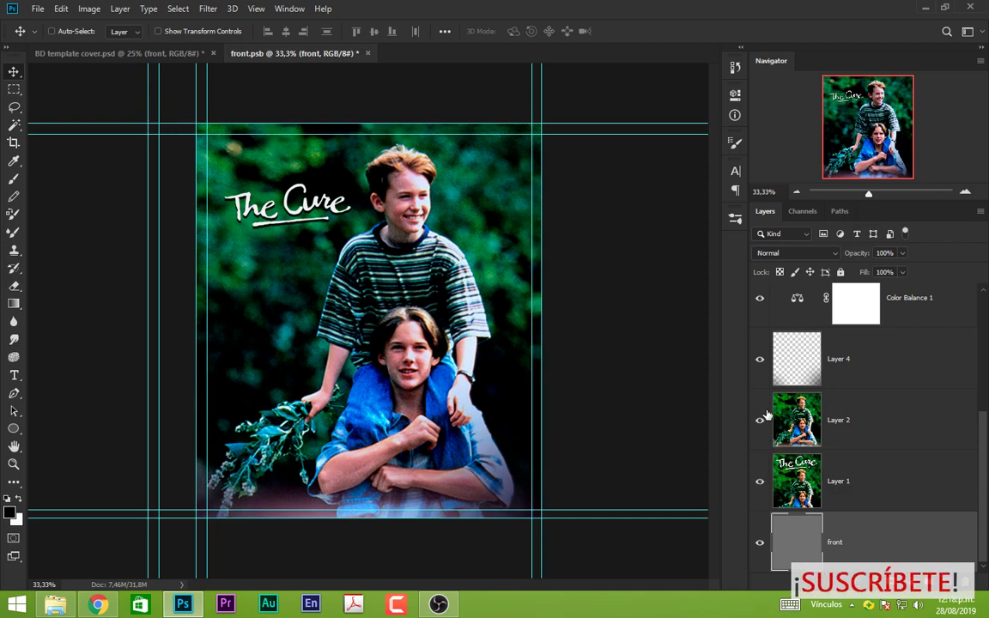
left_click(760, 419)
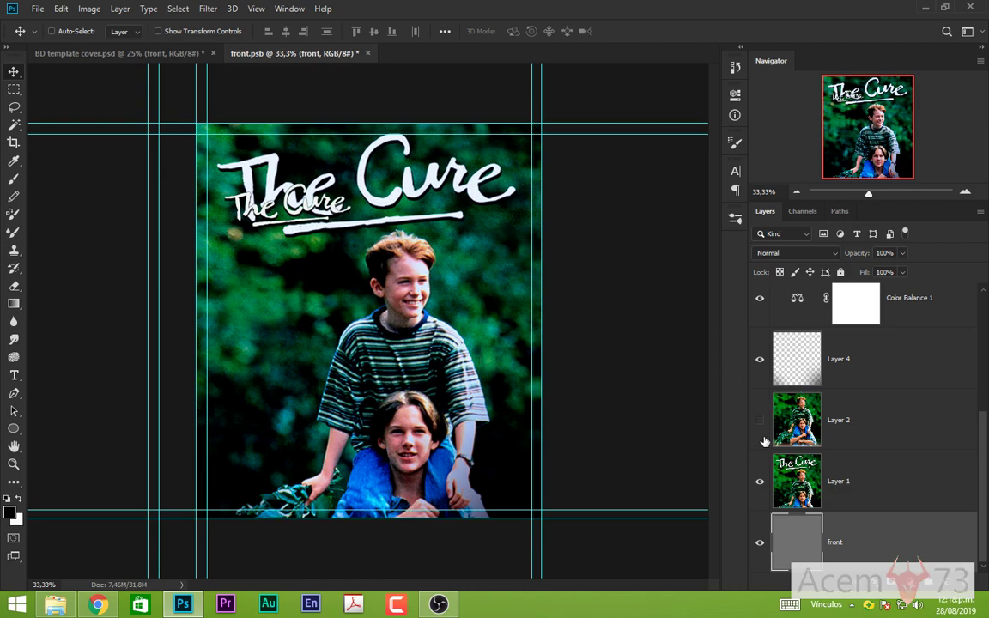
left_click(760, 481)
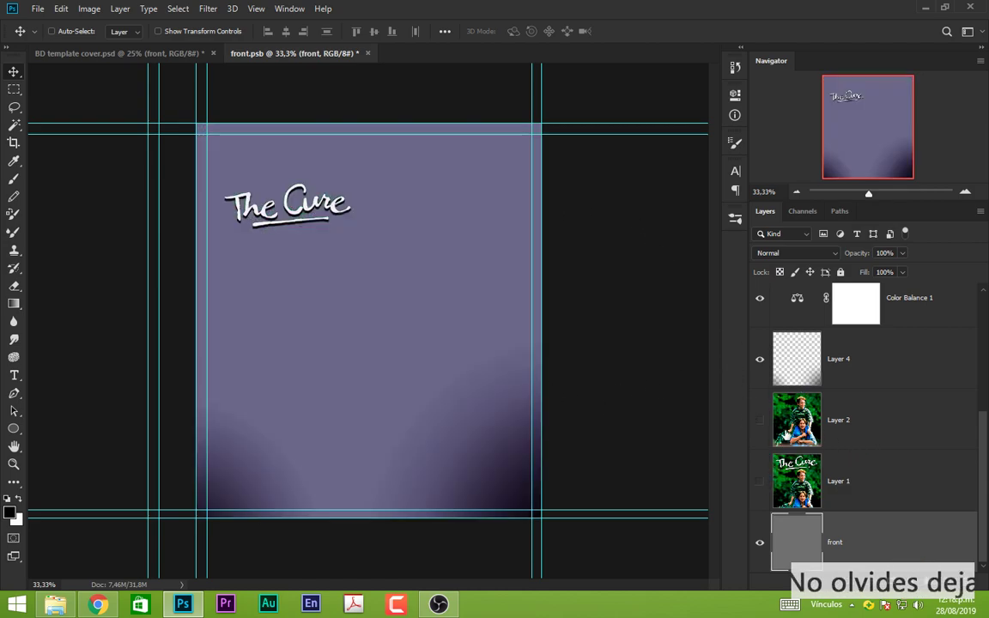
left_click(760, 420)
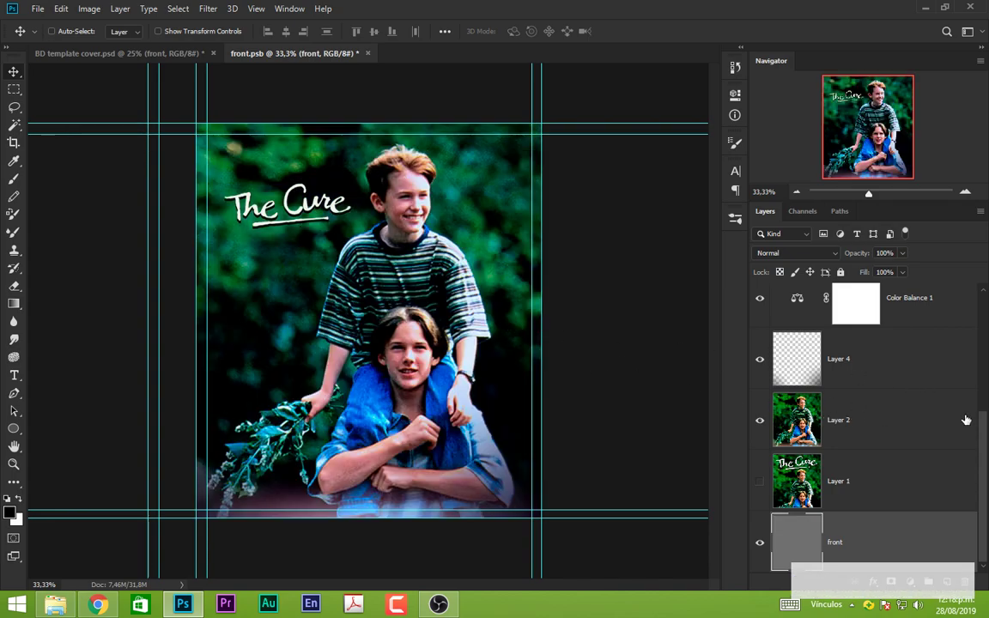
scroll(940, 418, "up", 3)
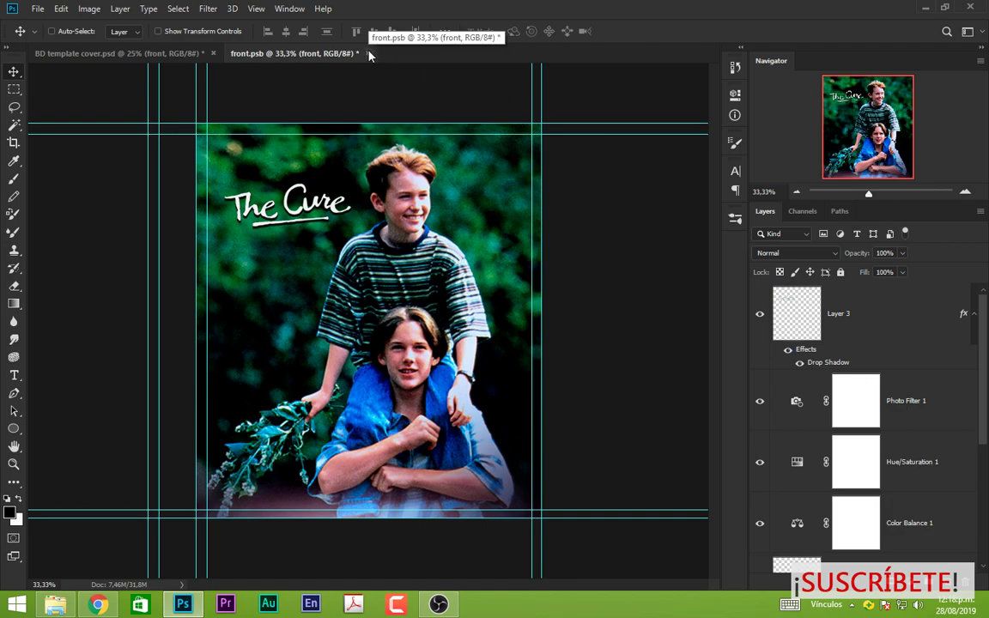
scroll(887, 403, "down", 5)
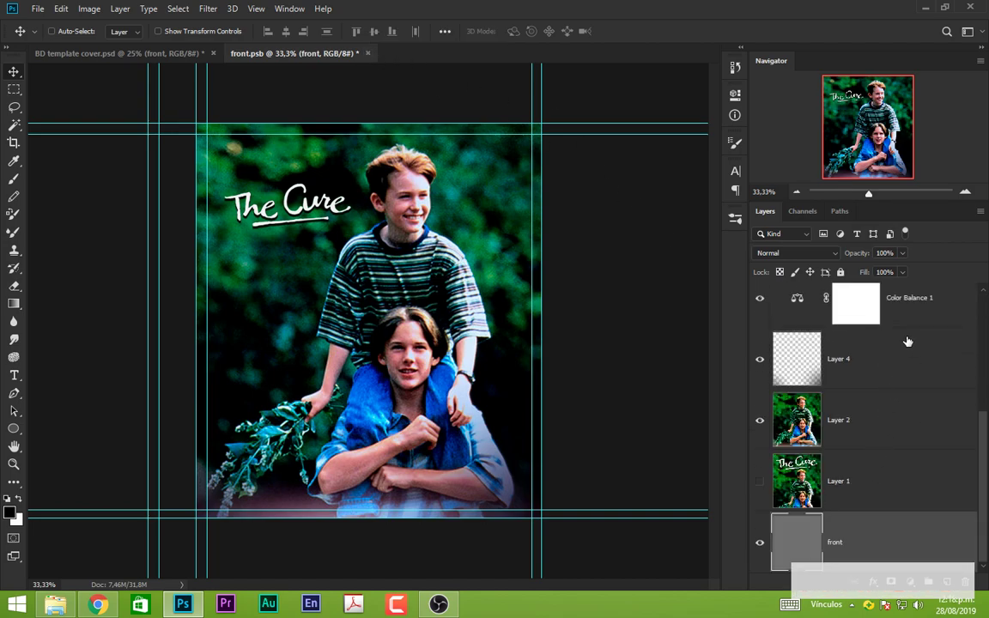
scroll(905, 339, "up", 5)
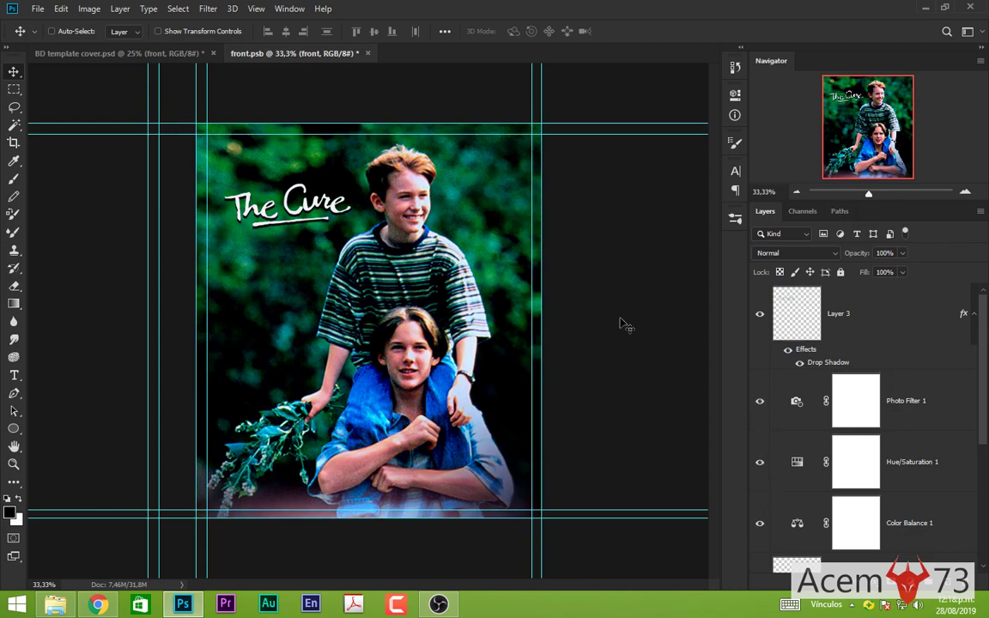
scroll(939, 474, "down", 5)
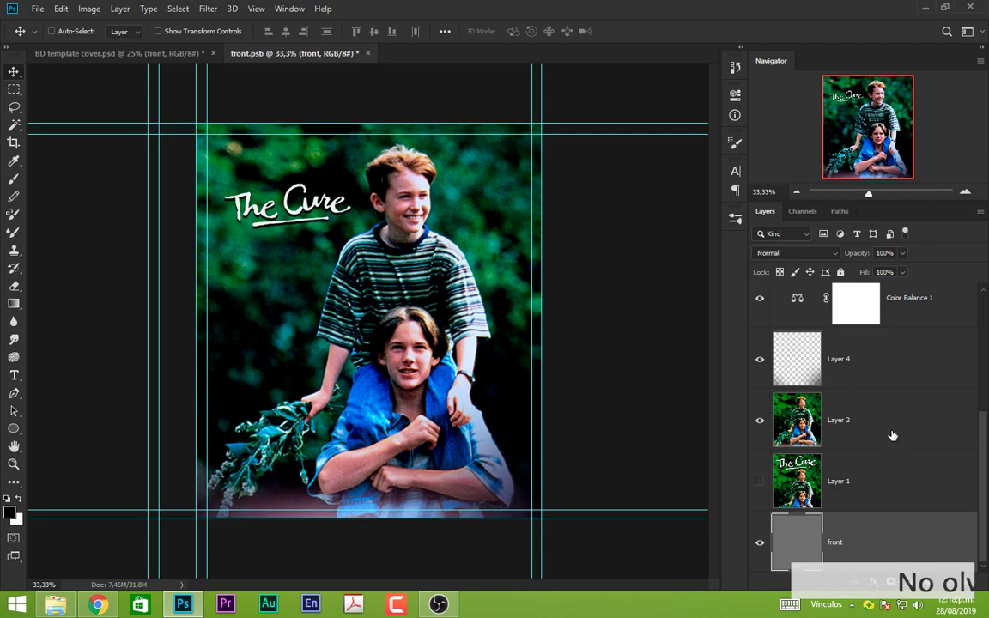
left_click(368, 54)
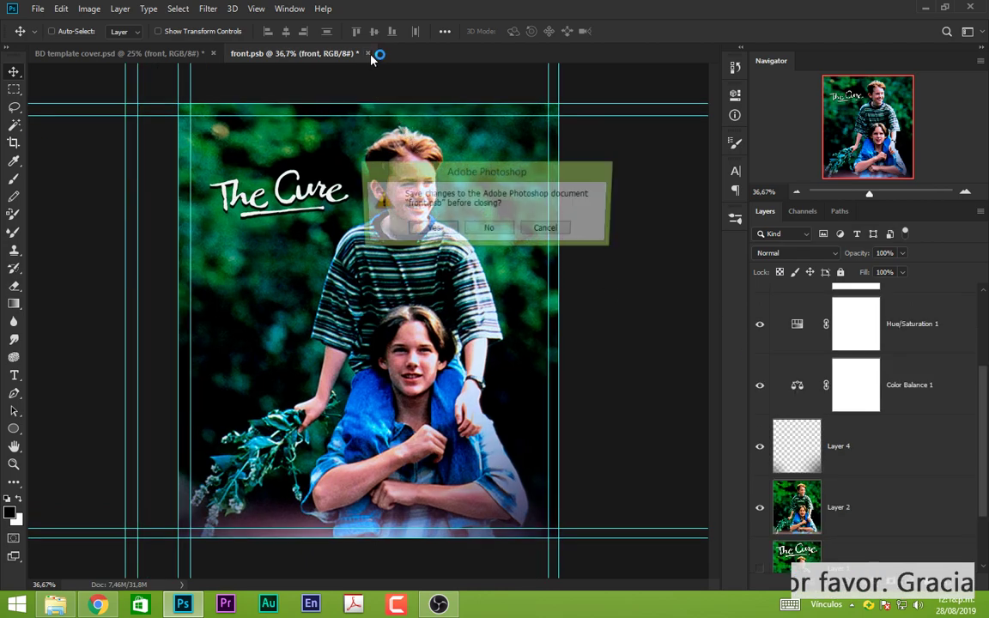
left_click(432, 227)
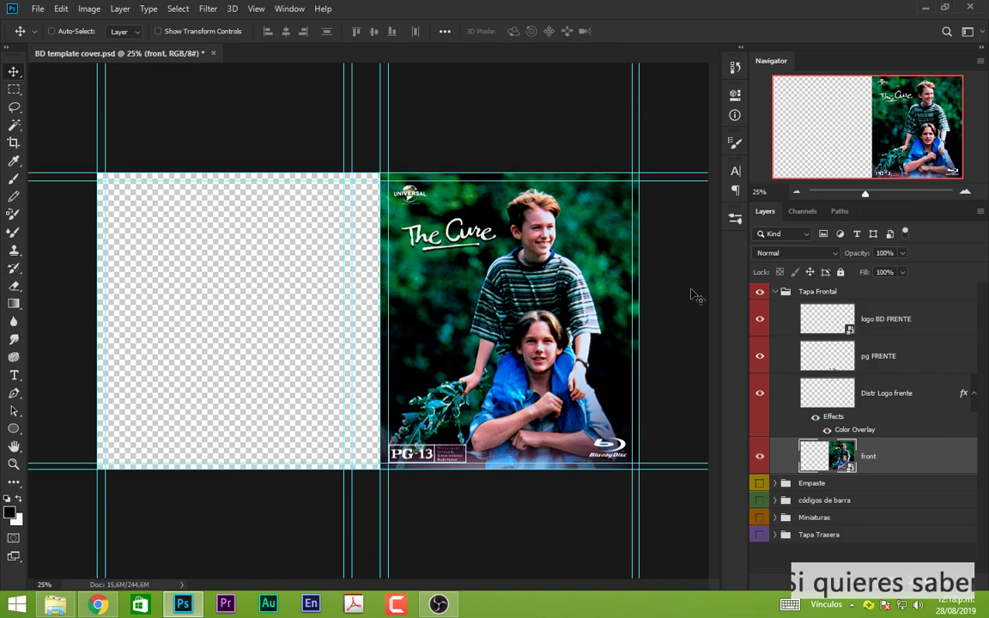
Collapse Tapa Frontal, show the Empaste spine artwork, and zoom in on it.
left_click(776, 291)
left_click(821, 292)
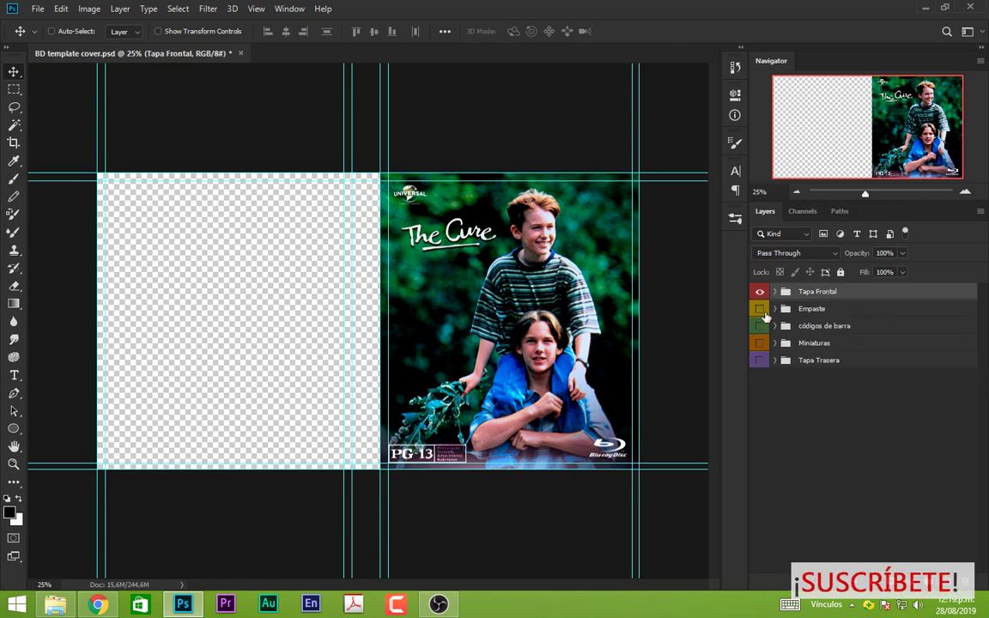
left_click(760, 310)
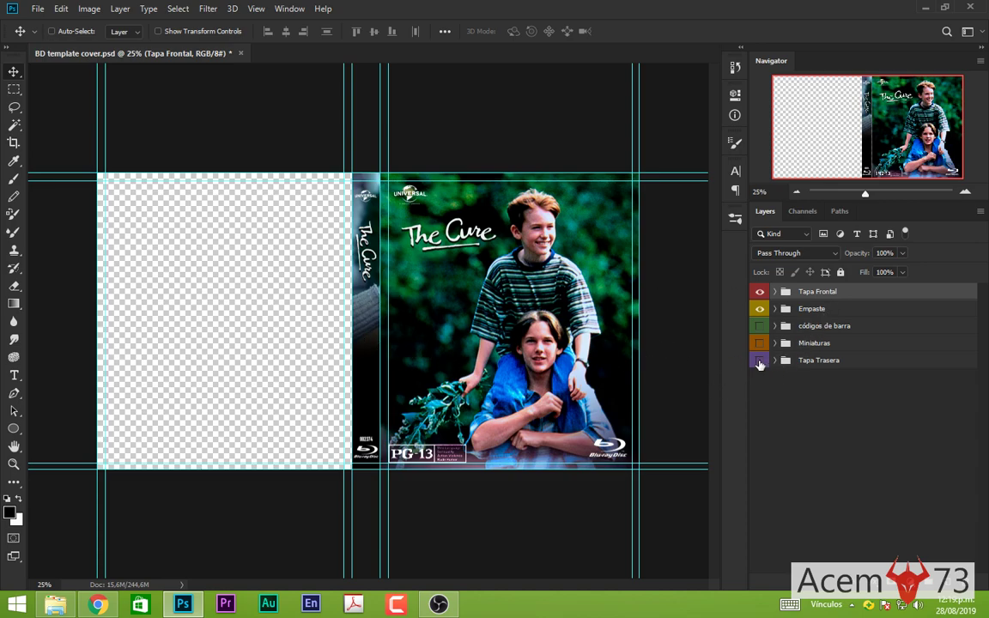
scroll(339, 313, "up", 1)
scroll(339, 314, "up", 2)
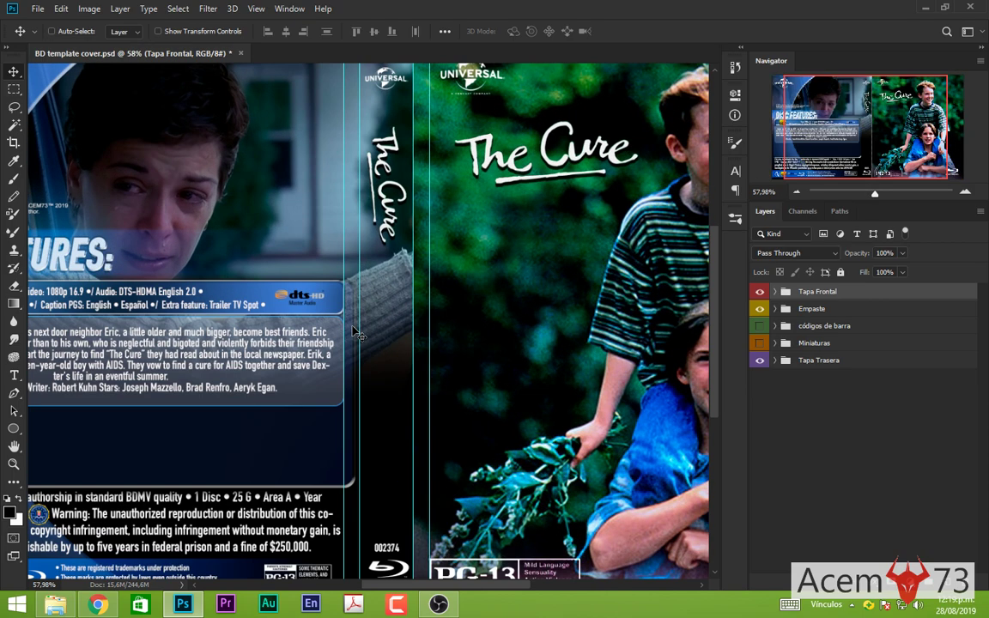
scroll(339, 313, "up", 2)
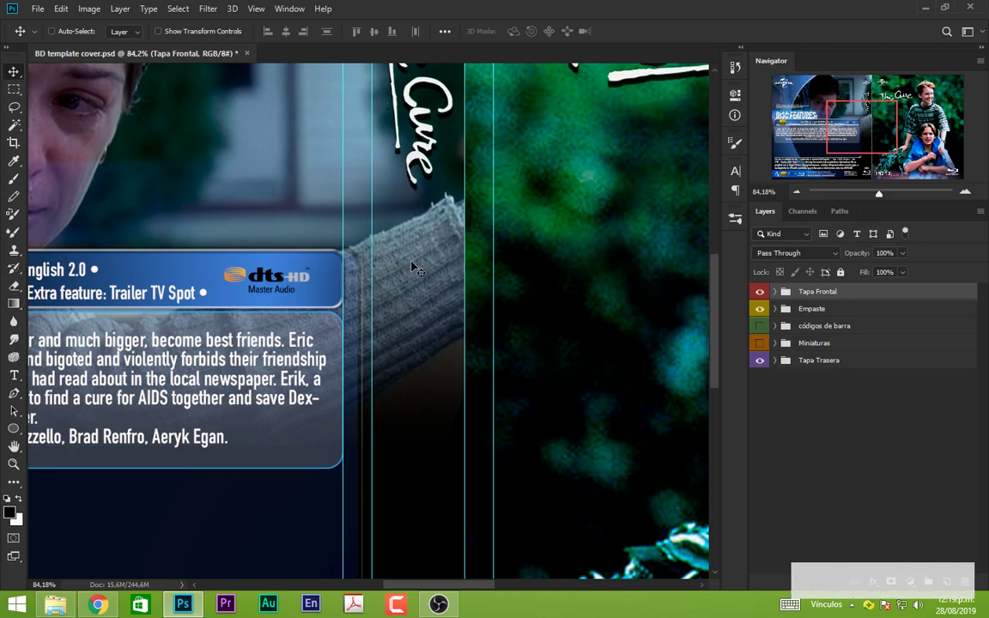
scroll(412, 264, "down", 1)
scroll(414, 269, "down", 1)
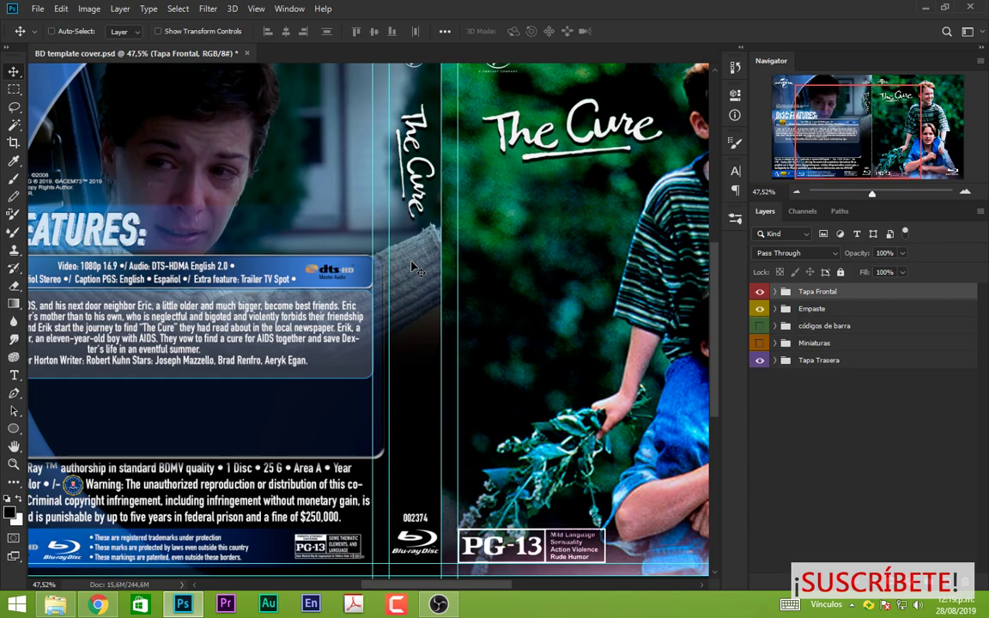
scroll(413, 268, "up", 1)
scroll(412, 269, "up", 1)
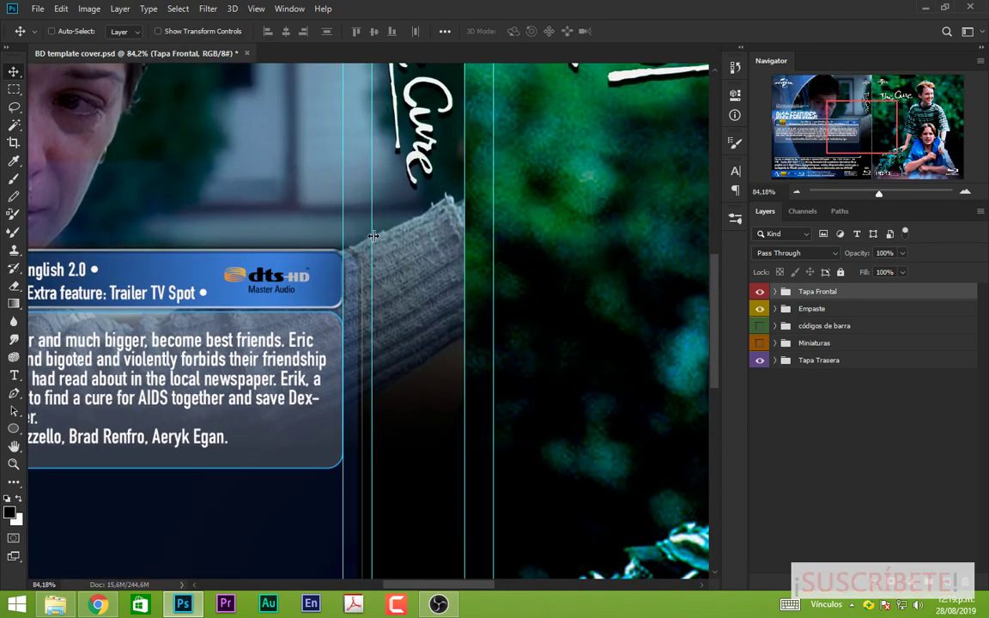
Finish inspecting the spine, then expand the Empaste group to list its five layers.
scroll(485, 342, "down", 3)
scroll(577, 211, "down", 1)
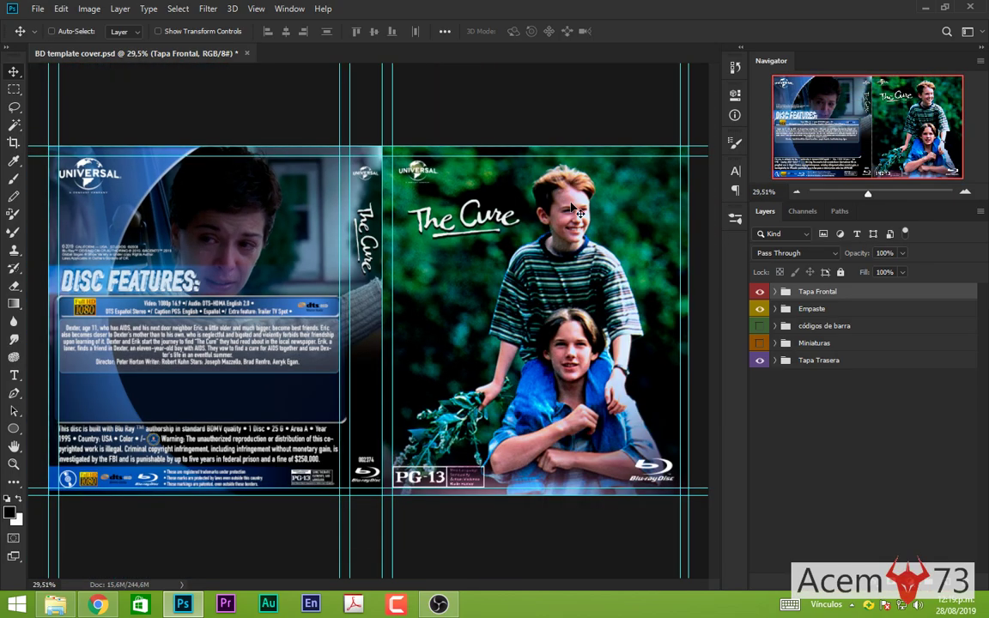
scroll(405, 318, "up", 1)
scroll(390, 262, "up", 1)
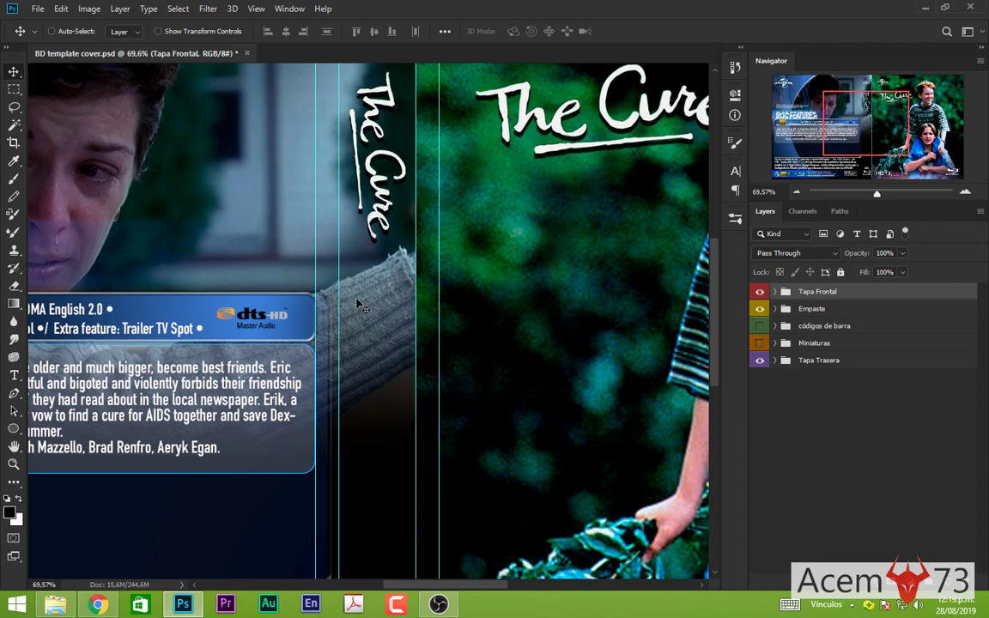
scroll(361, 305, "down", 1)
scroll(361, 305, "down", 1)
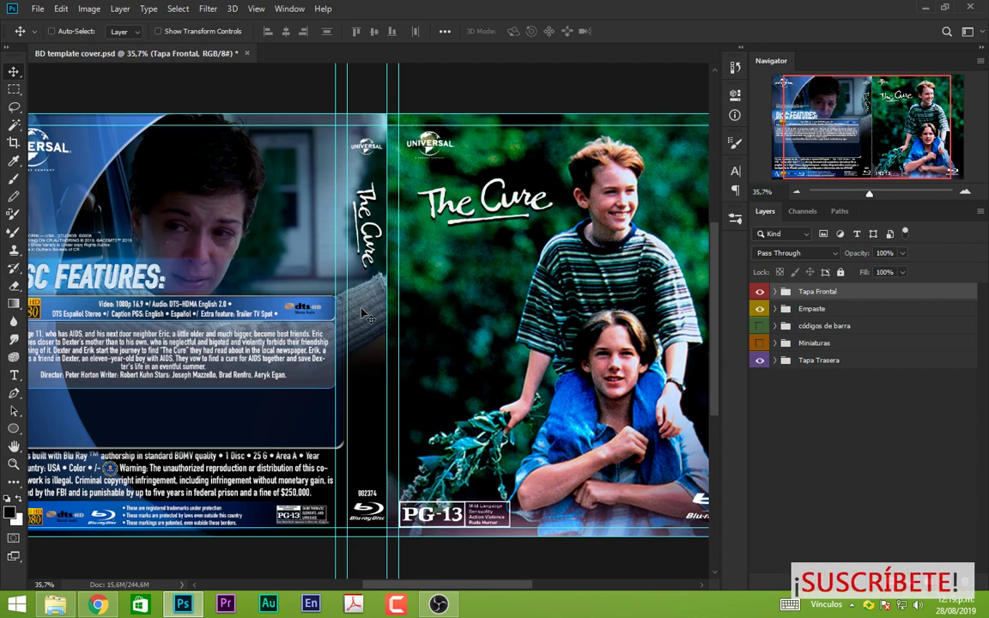
scroll(362, 315, "up", 1)
scroll(362, 314, "up", 2)
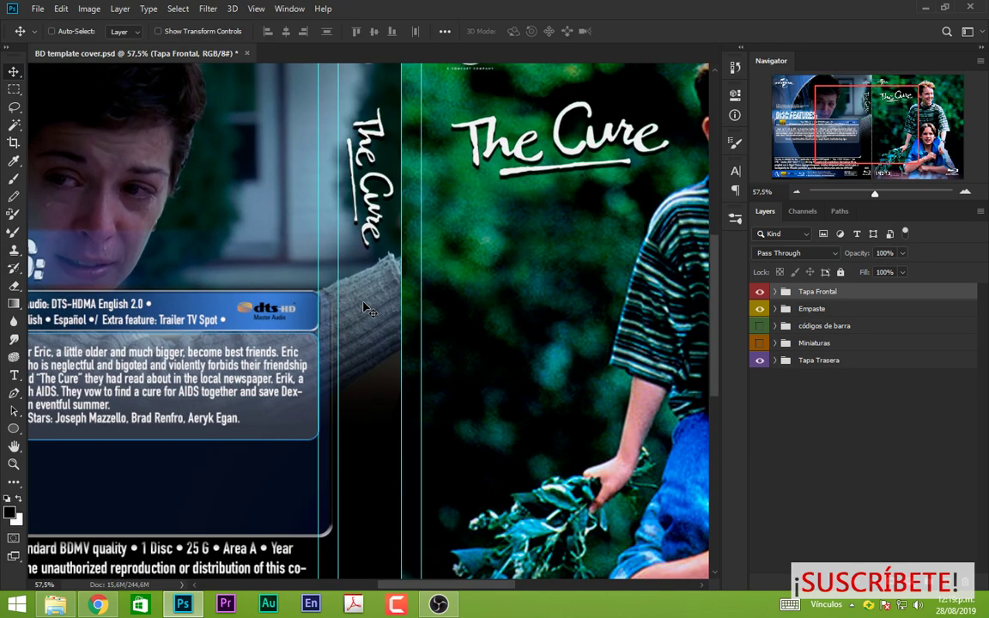
scroll(364, 308, "down", 2)
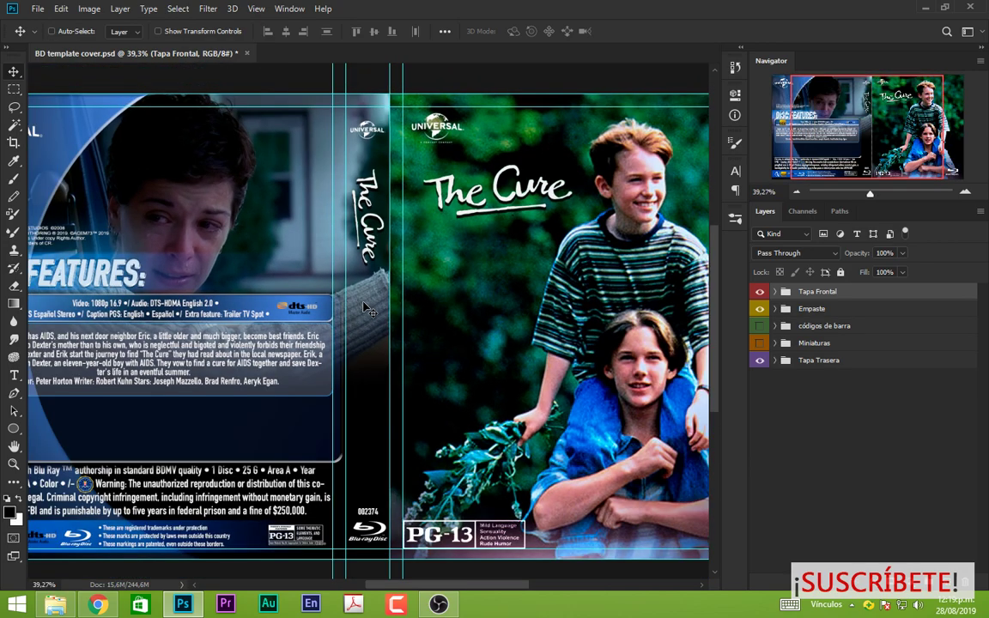
left_click(775, 308)
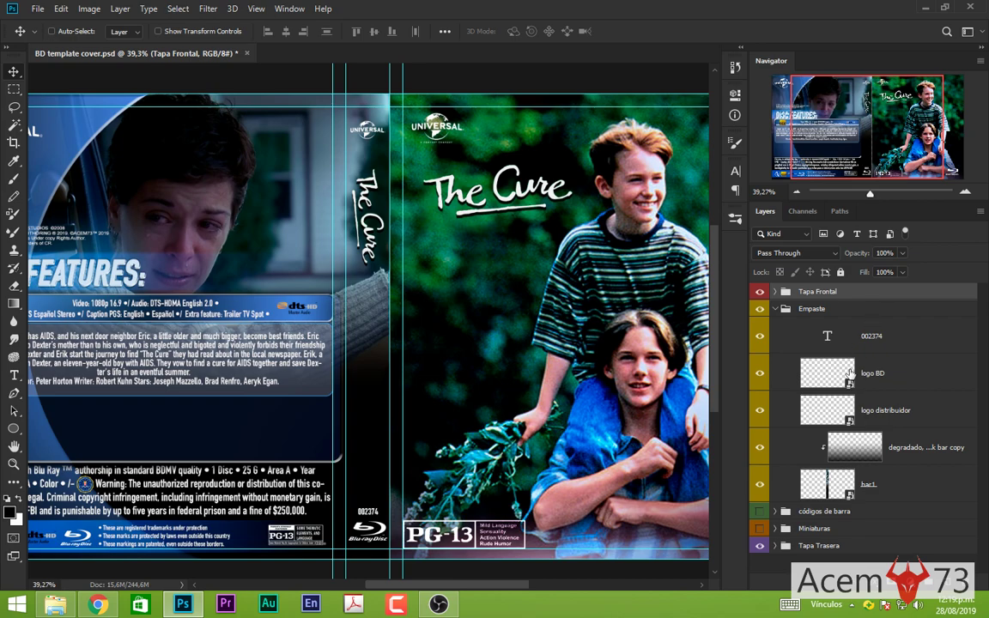
Open the bar1.psb spine smart object and start Free Transform on Layer 1.
double_click(850, 498)
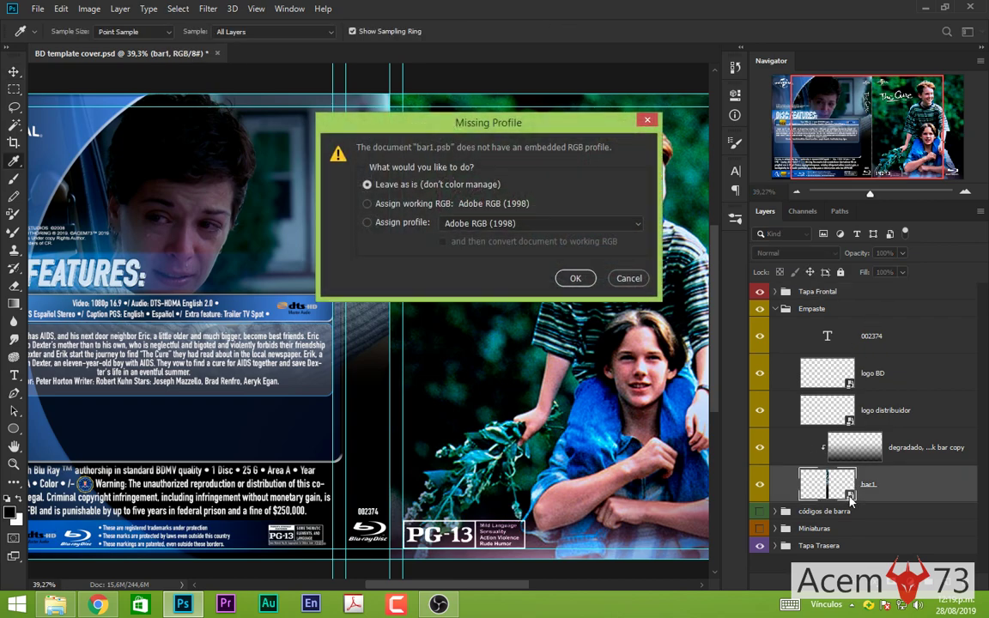
left_click(576, 278)
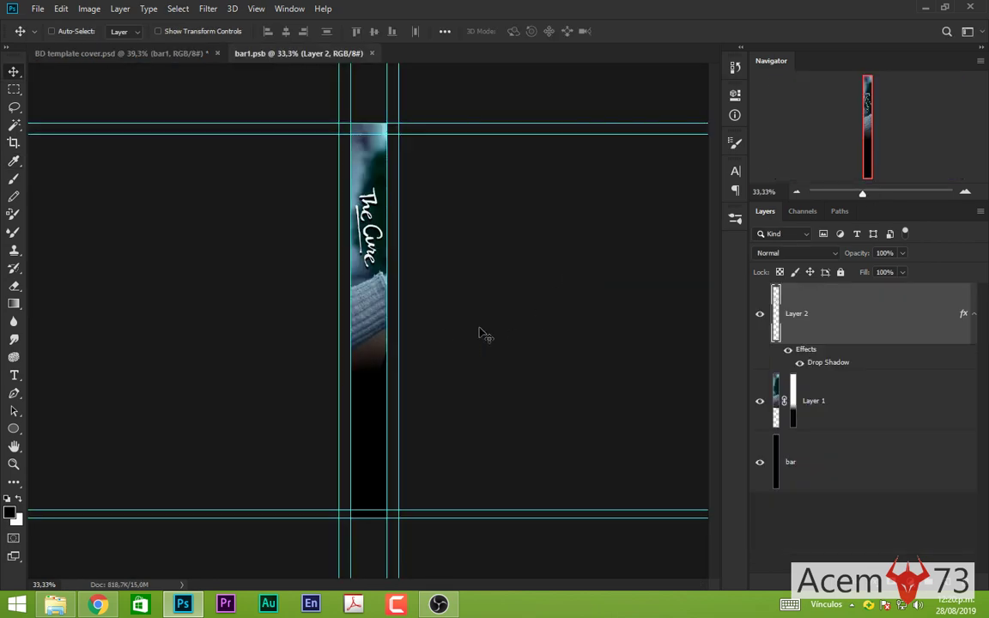
left_click(831, 401)
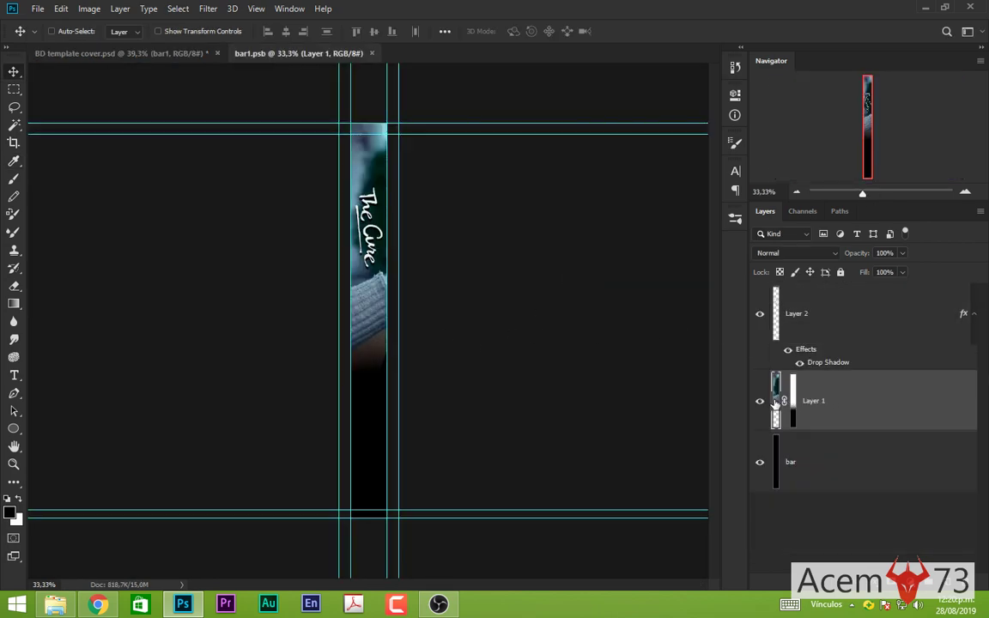
scroll(388, 310, "down", 3)
key("ctrl+t")
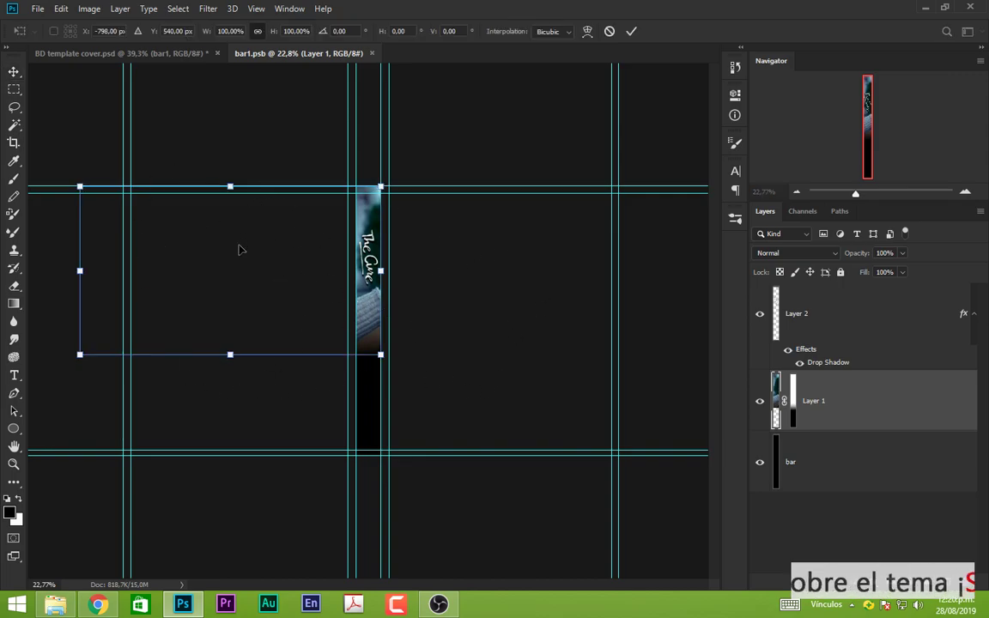
Resize the spine photo strip with the transform box and commit it.
scroll(240, 250, "up", 2)
scroll(241, 250, "up", 2)
scroll(313, 275, "up", 2)
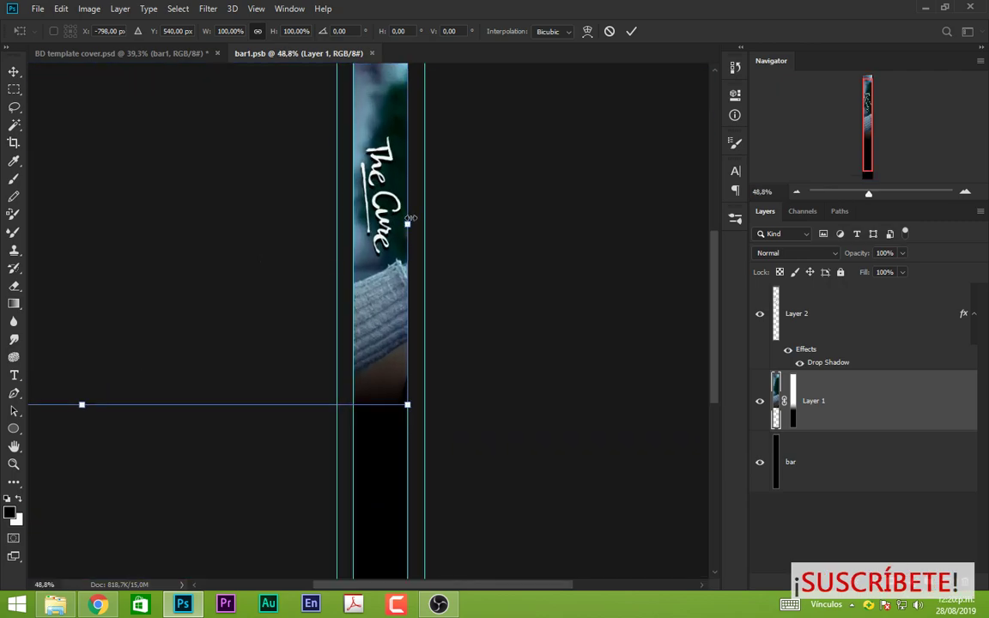
scroll(248, 307, "down", 4)
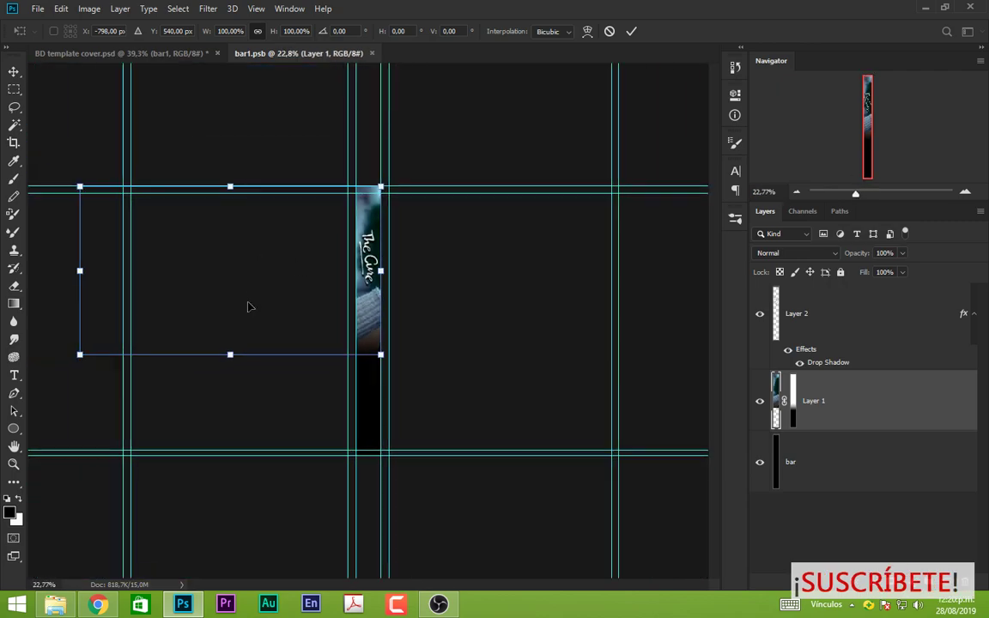
scroll(384, 249, "up", 2)
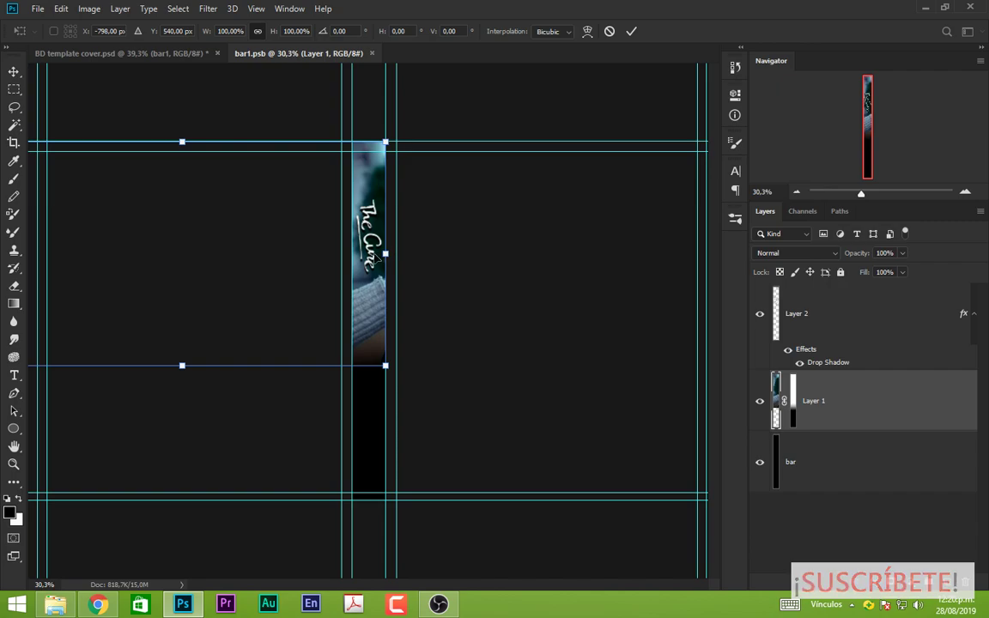
scroll(387, 259, "up", 1)
scroll(387, 258, "up", 3)
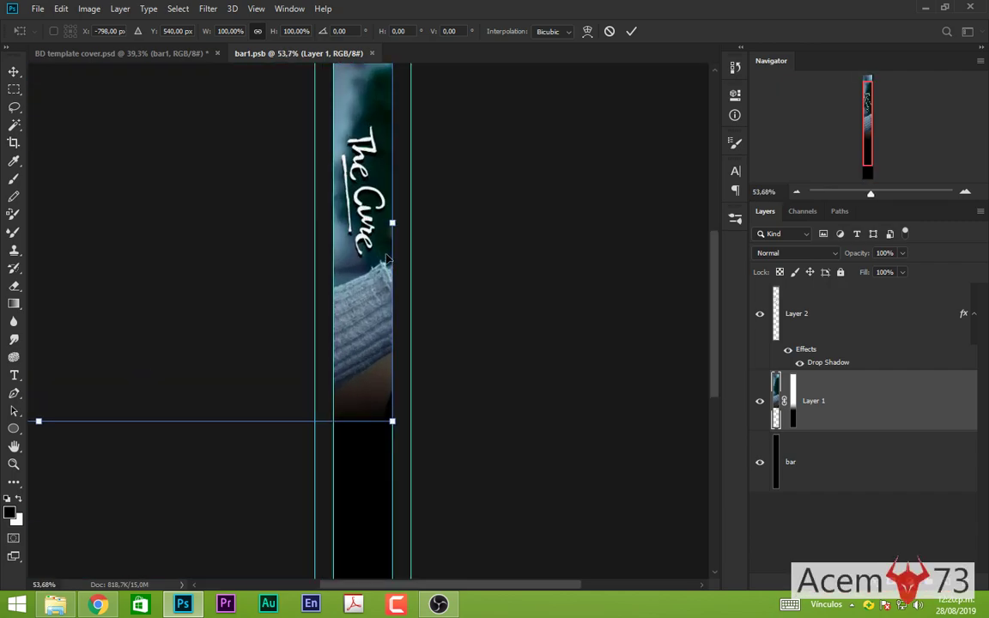
scroll(387, 259, "down", 2)
scroll(262, 330, "down", 1)
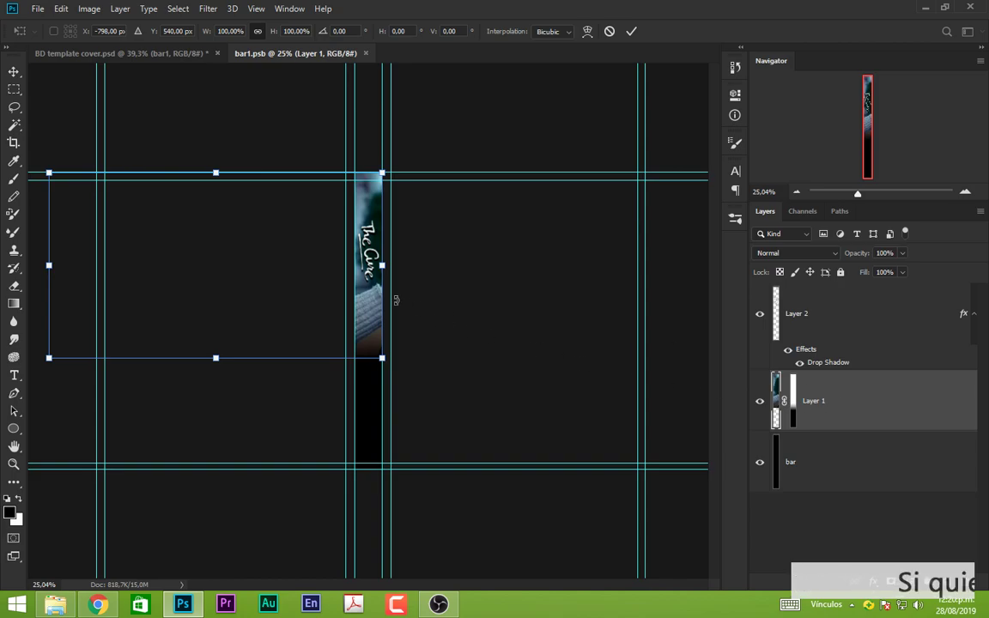
scroll(378, 335, "up", 3)
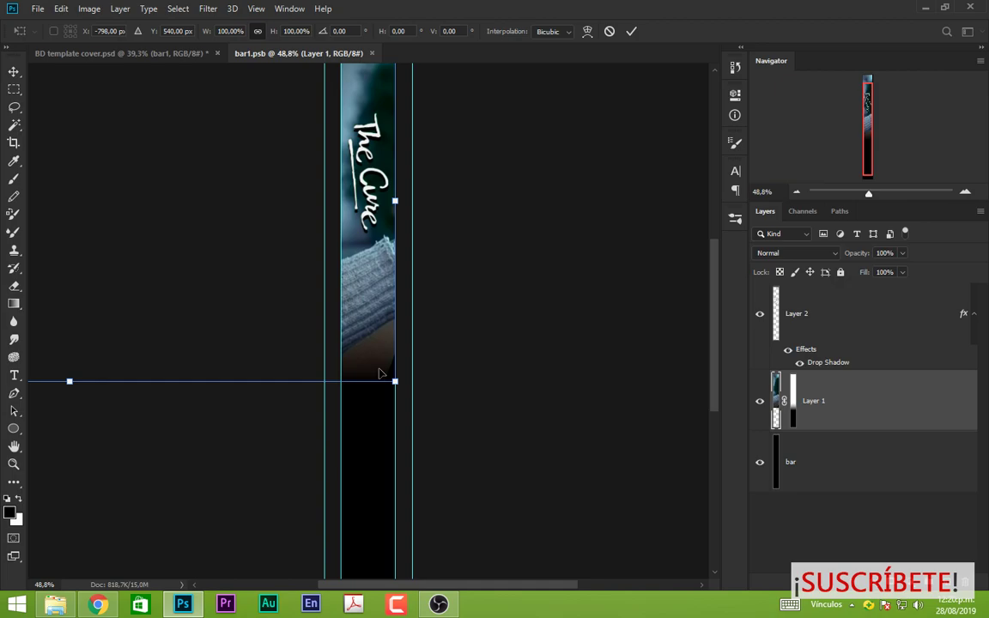
key("Return")
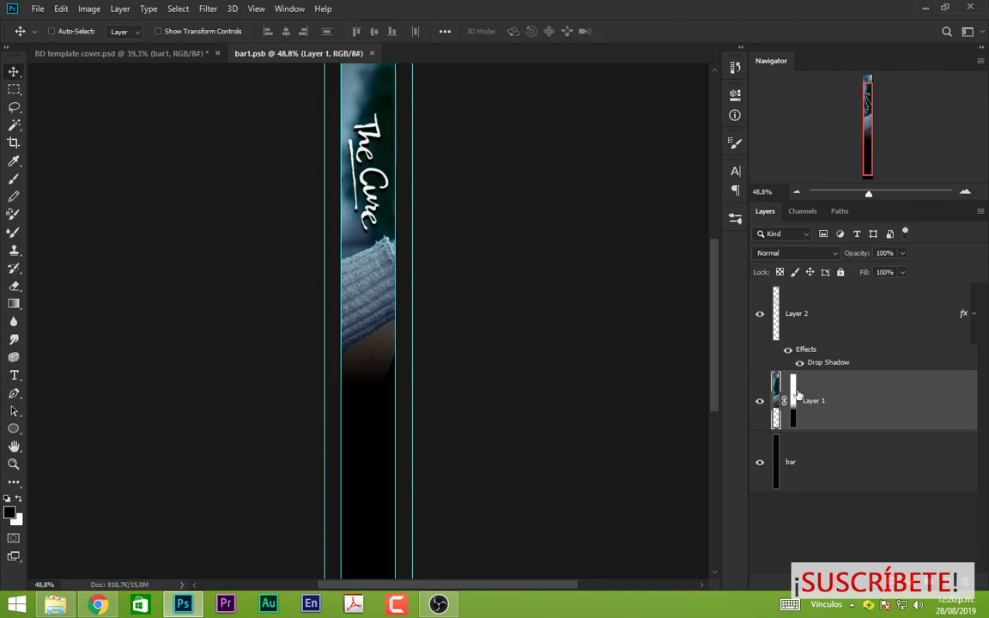
Disable Layer 1's mask to view the unfaded spine photo.
left_click(795, 398)
right_click(795, 397)
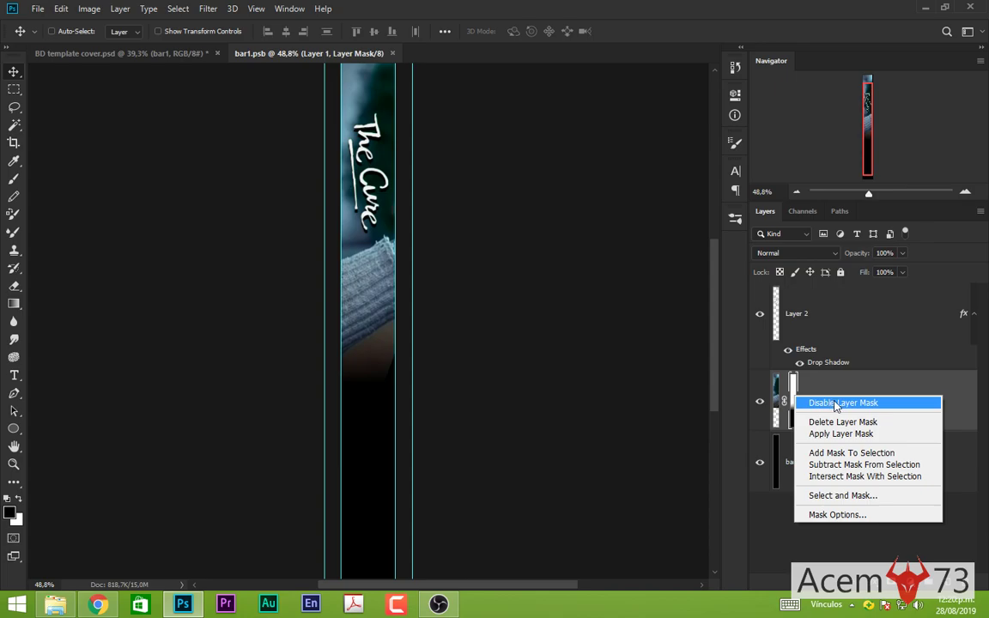
left_click(835, 402)
scroll(425, 341, "up", 2)
scroll(369, 343, "down", 3)
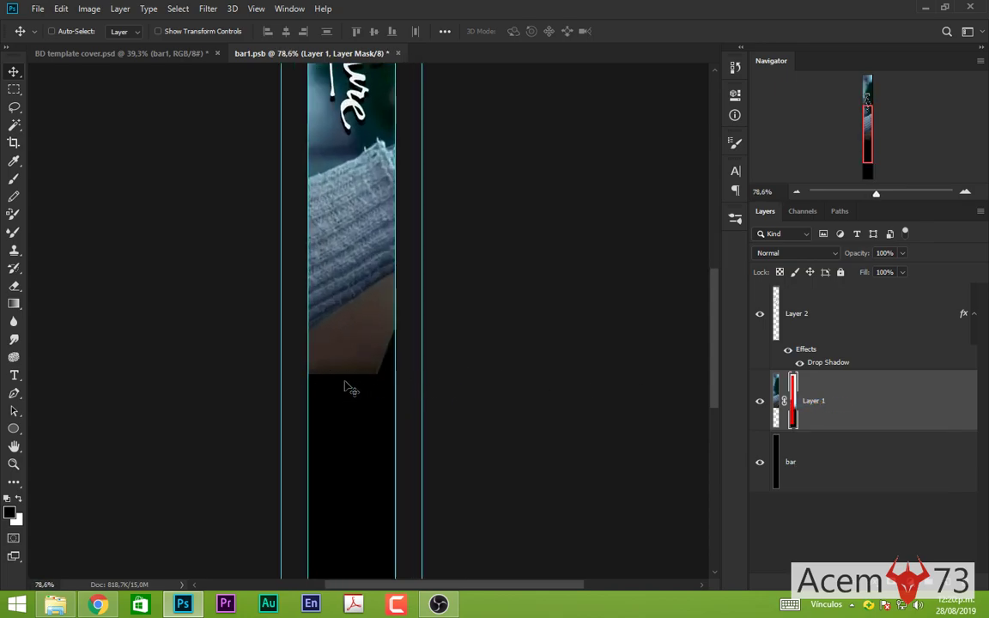
scroll(349, 375, "down", 2)
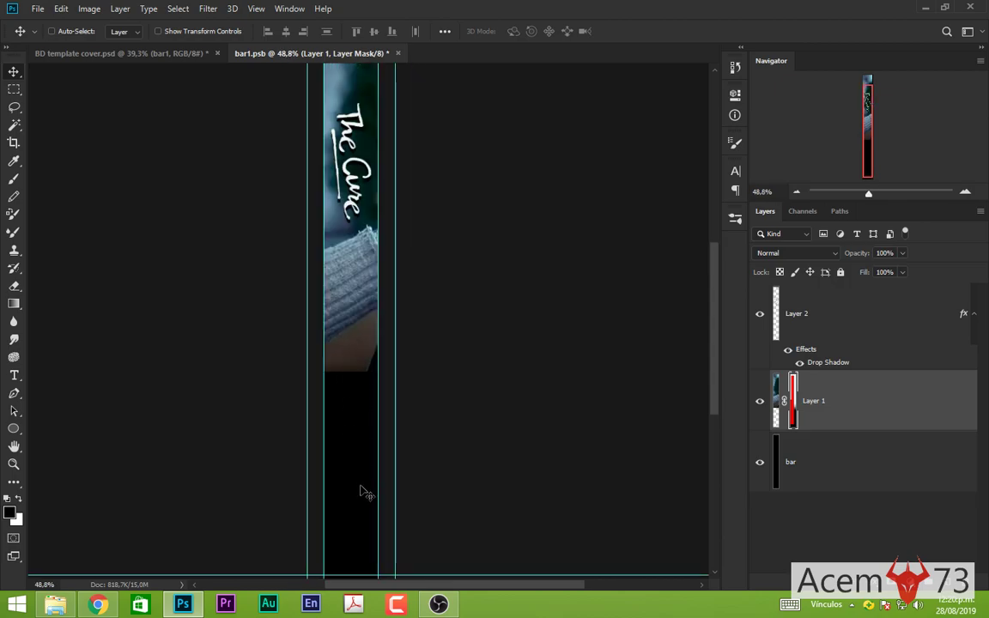
scroll(317, 351, "up", 2)
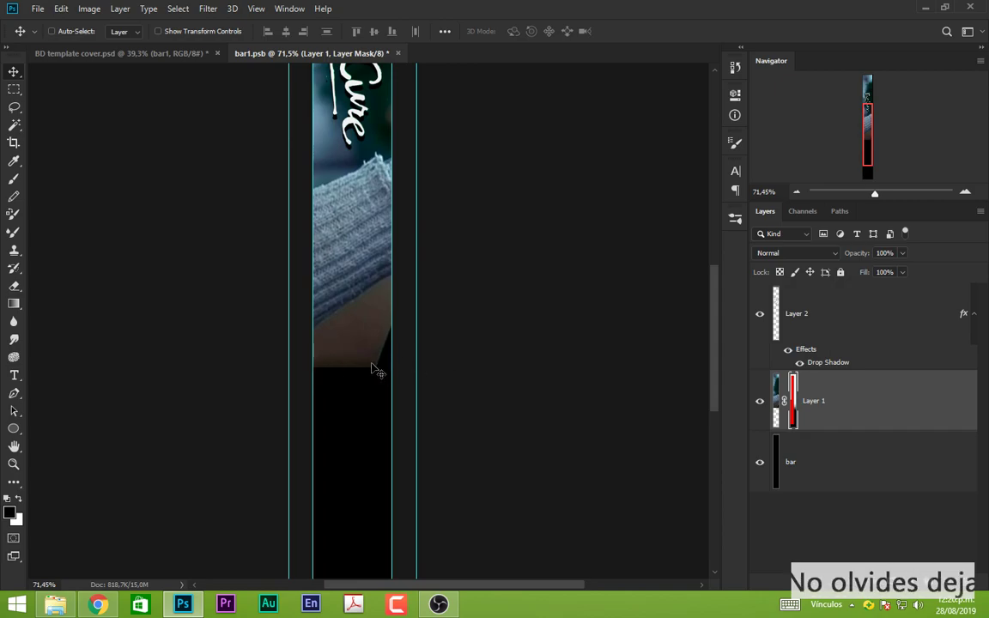
Re-enable the fade mask and make Layer 2 visible on the strip.
left_click(794, 404, "shift")
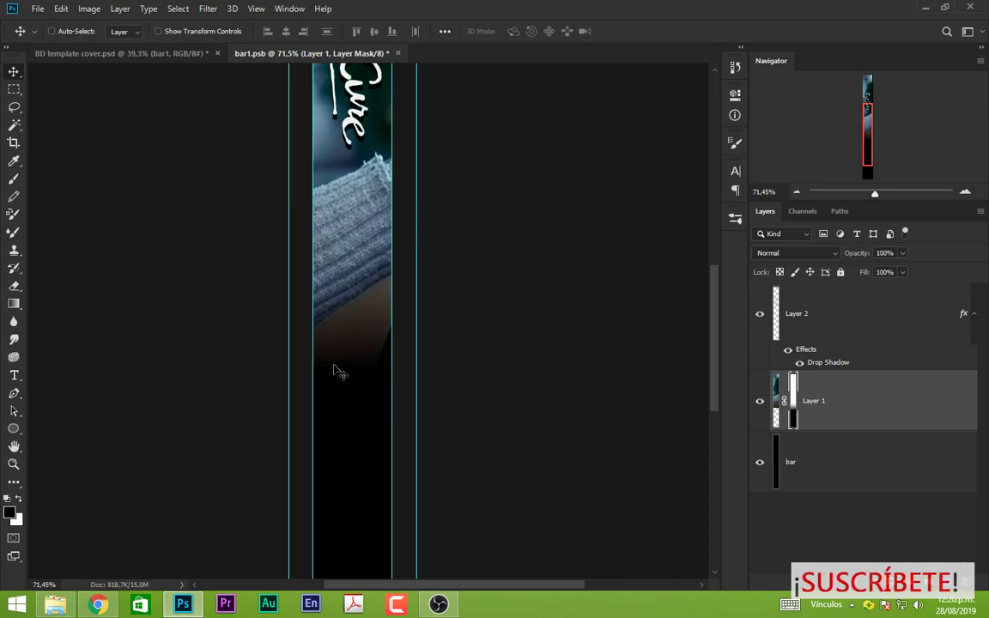
scroll(340, 371, "down", 2)
scroll(333, 300, "down", 2)
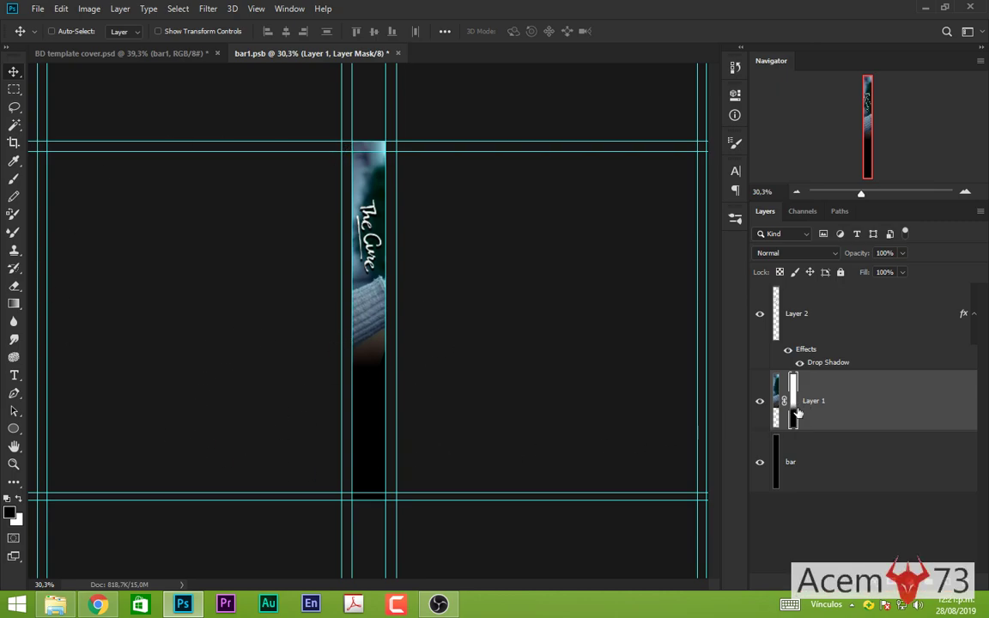
left_click(761, 315)
Close the bar1.psb spine document, discarding its changes.
left_click(397, 54)
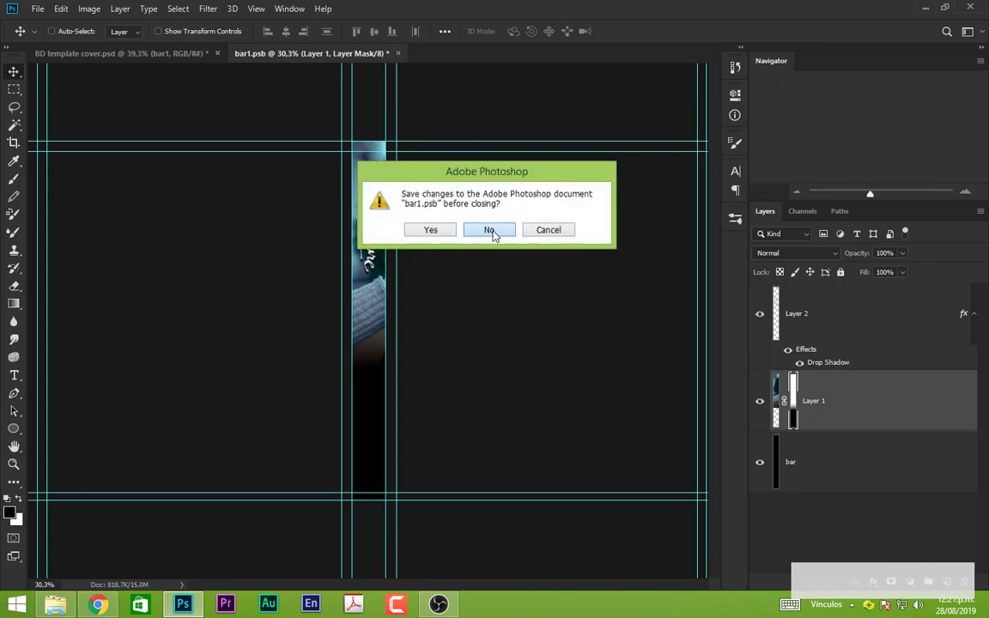
left_click(486, 232)
scroll(663, 335, "down", 2)
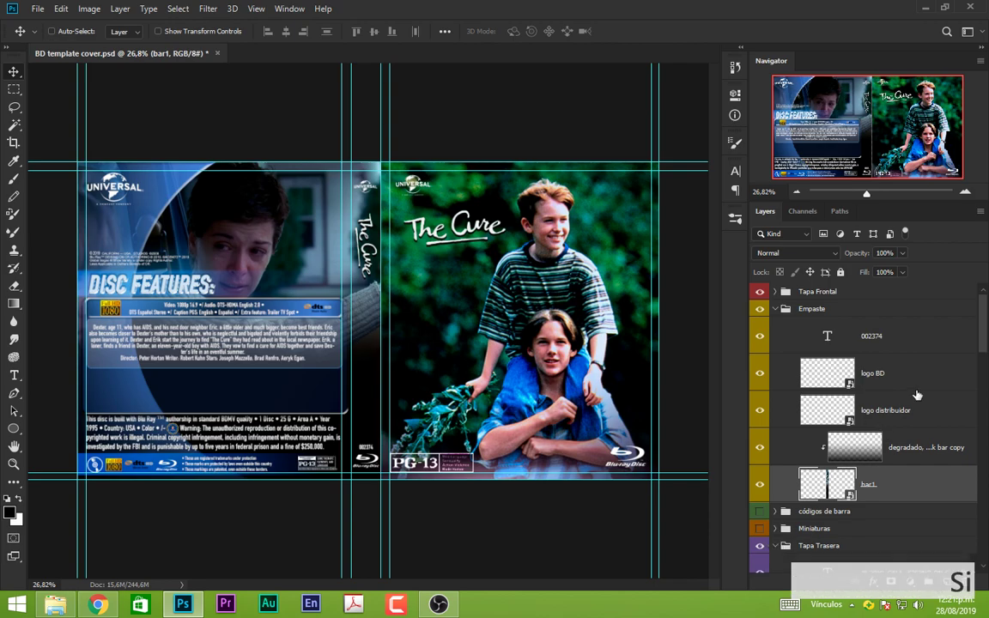
Expand the Tapa Trasera group and scroll down to the back1 smart object layer.
left_click(774, 545)
scroll(909, 394, "down", 2)
scroll(909, 394, "down", 2)
scroll(908, 394, "down", 2)
scroll(909, 394, "down", 2)
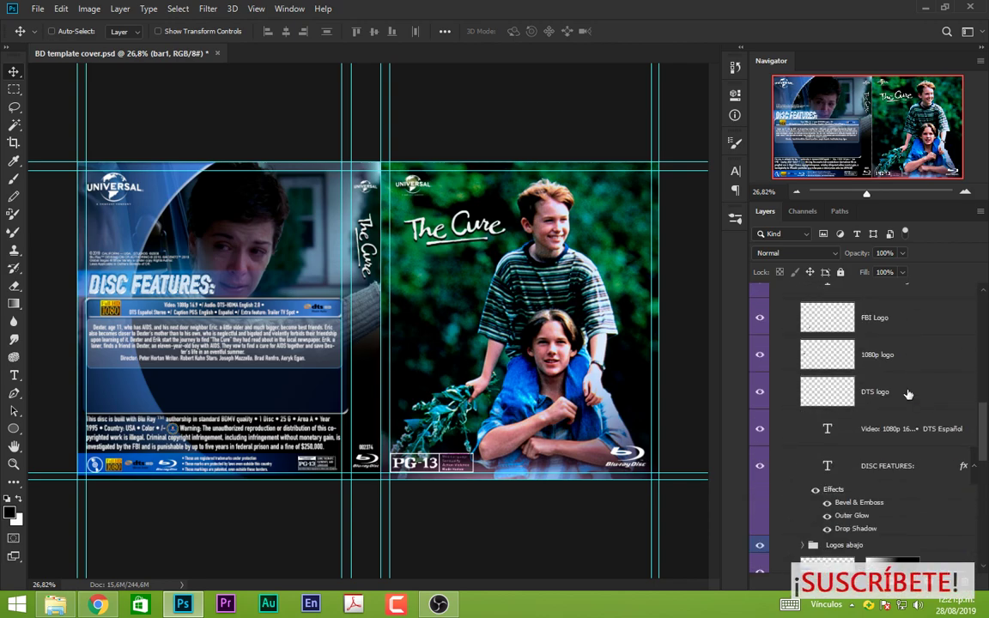
scroll(909, 395, "down", 2)
scroll(909, 395, "down", 2)
scroll(908, 394, "down", 2)
scroll(909, 394, "down", 2)
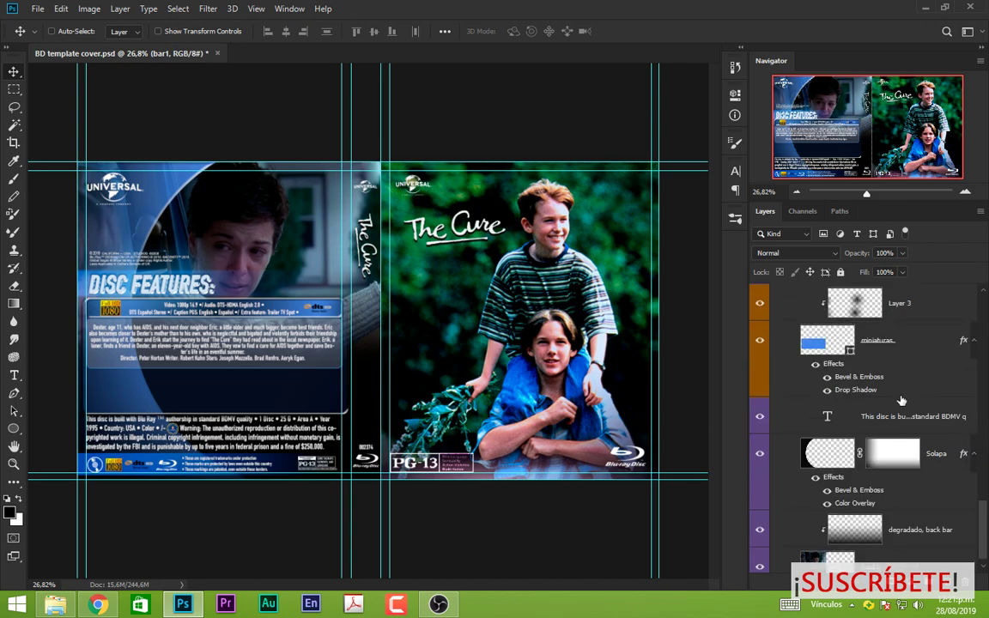
scroll(908, 394, "down", 2)
Open the back1 smart object's contents, keeping the image's existing colour profile.
key("i")
double_click(814, 550)
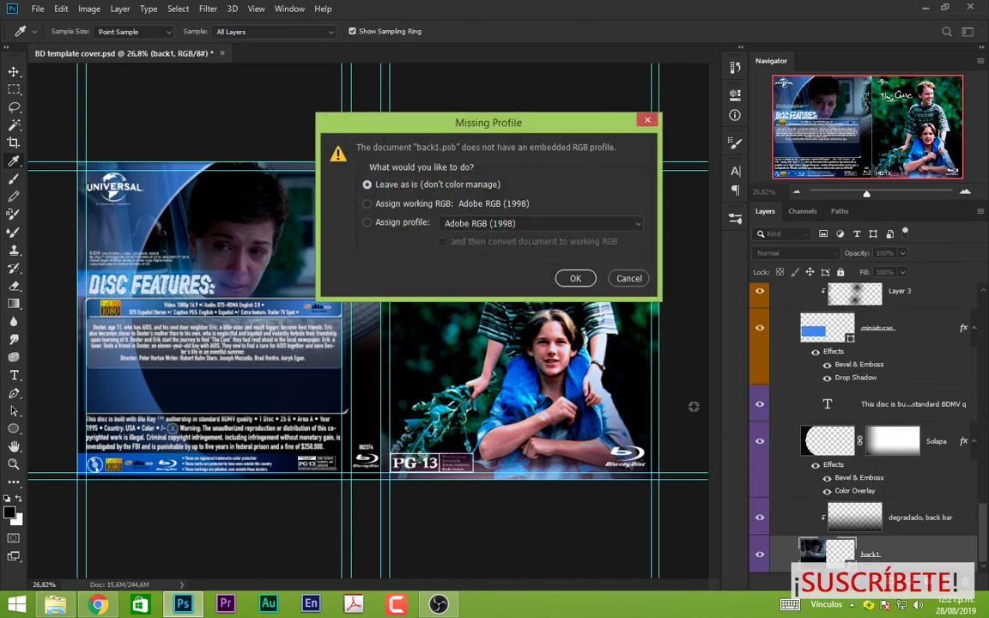
left_click(576, 278)
key("v")
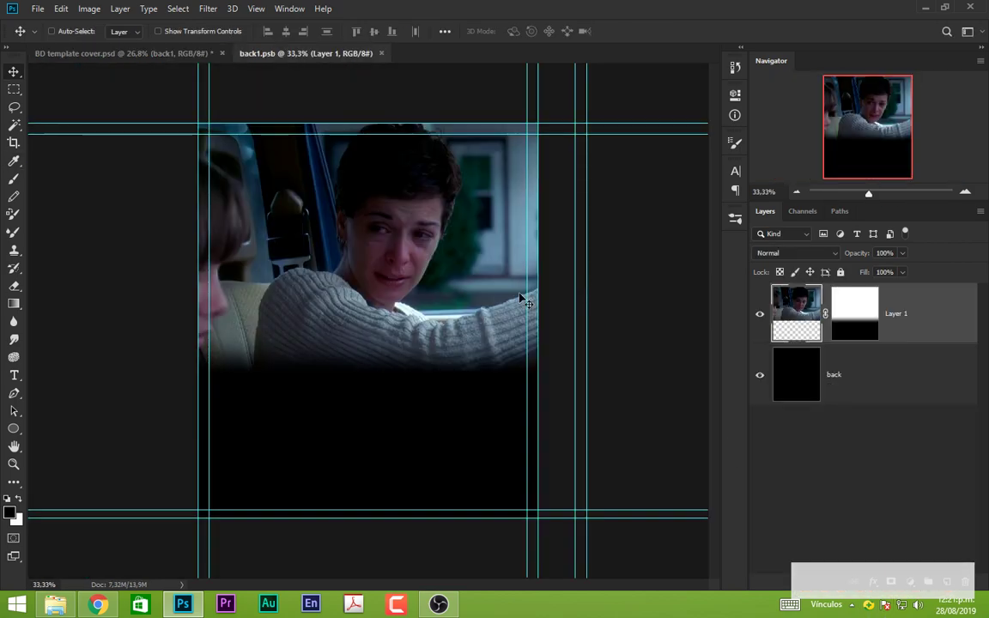
scroll(348, 342, "down", 3)
scroll(348, 341, "down", 1)
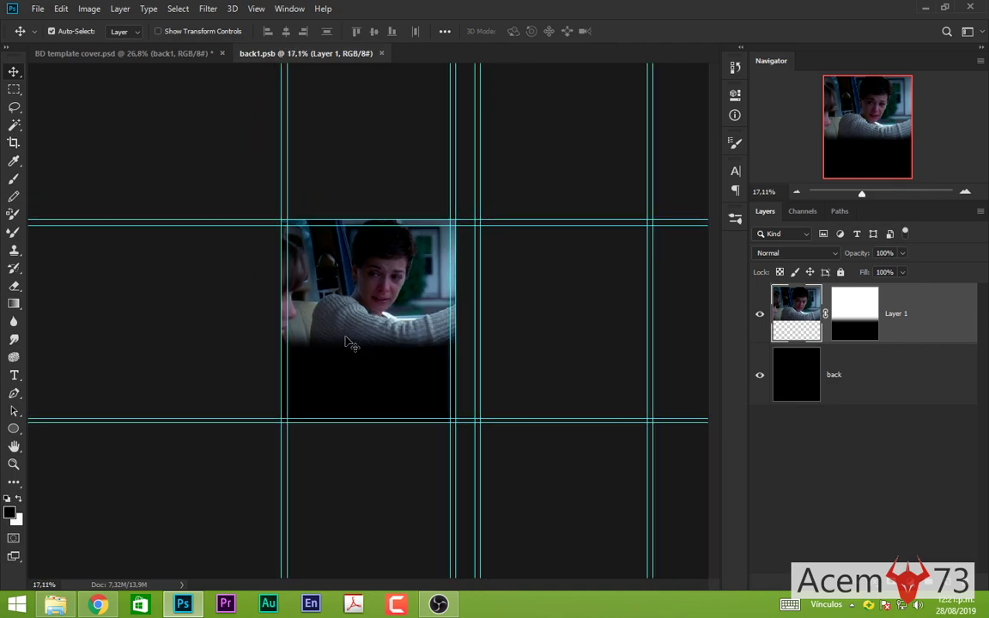
Free-transform Layer 1 and zoom in and out to check its framing against the guides.
key("ctrl+t")
scroll(450, 286, "up", 2)
scroll(536, 329, "up", 2)
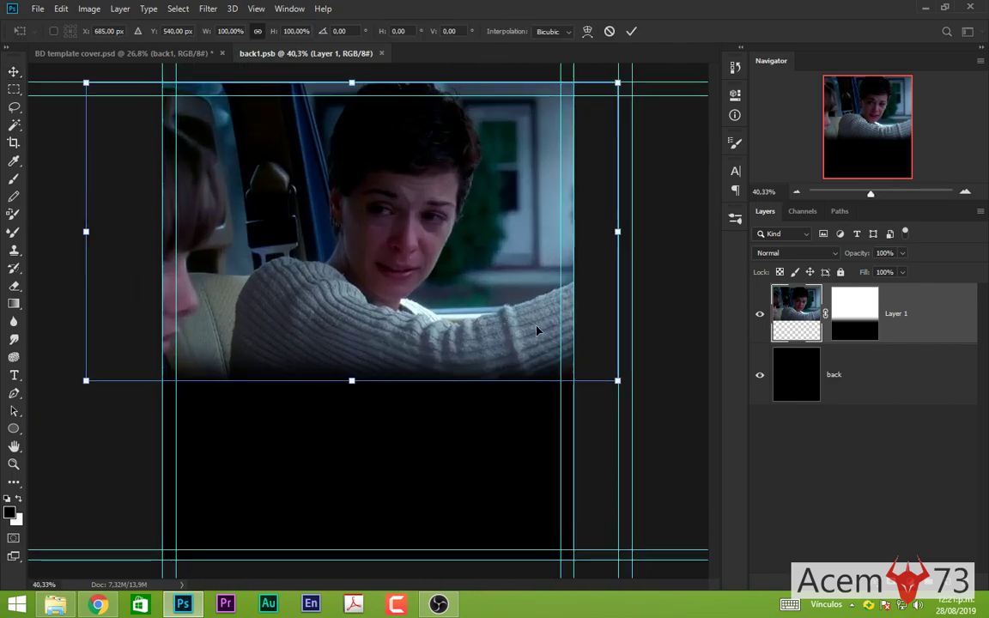
scroll(619, 324, "up", 1)
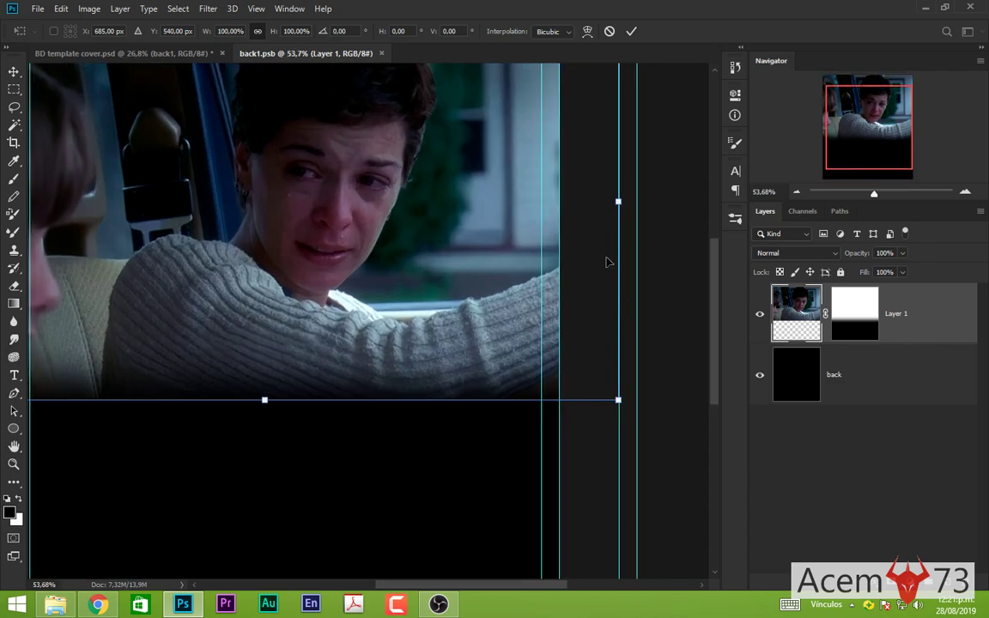
scroll(188, 269, "down", 1)
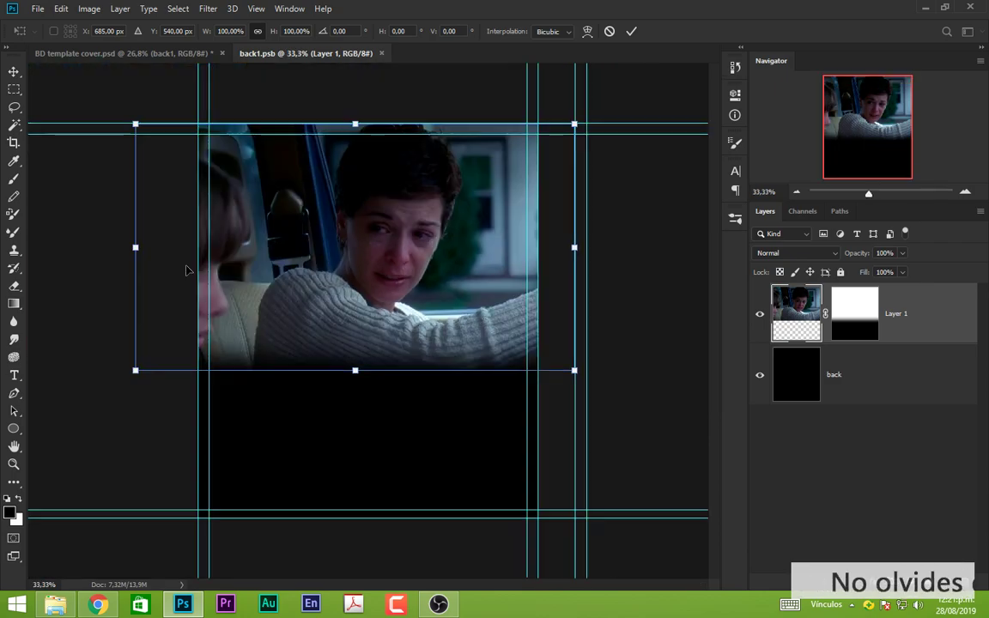
scroll(160, 267, "down", 1)
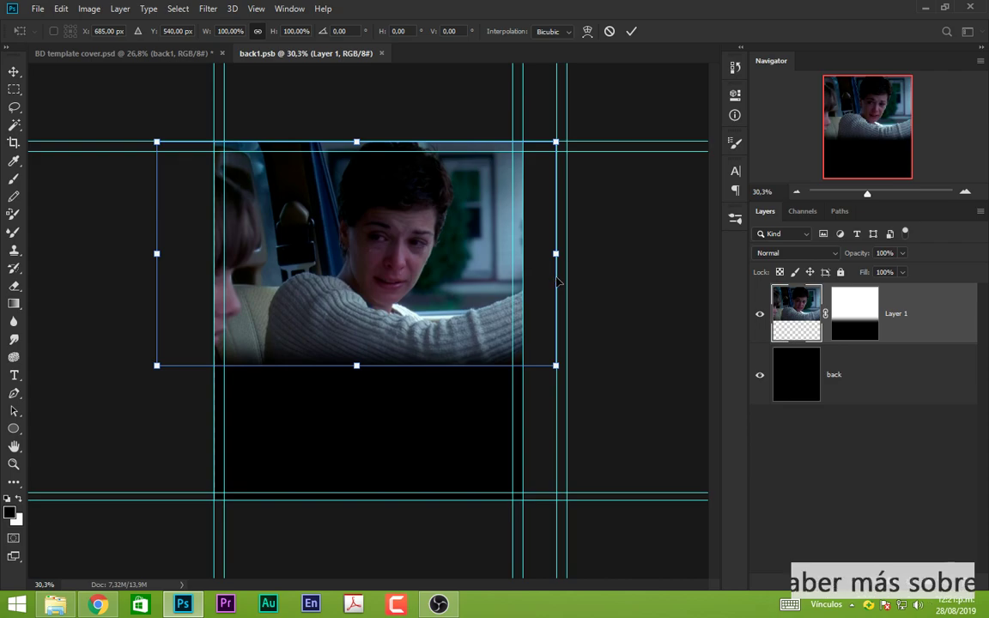
key("ctrl+plus")
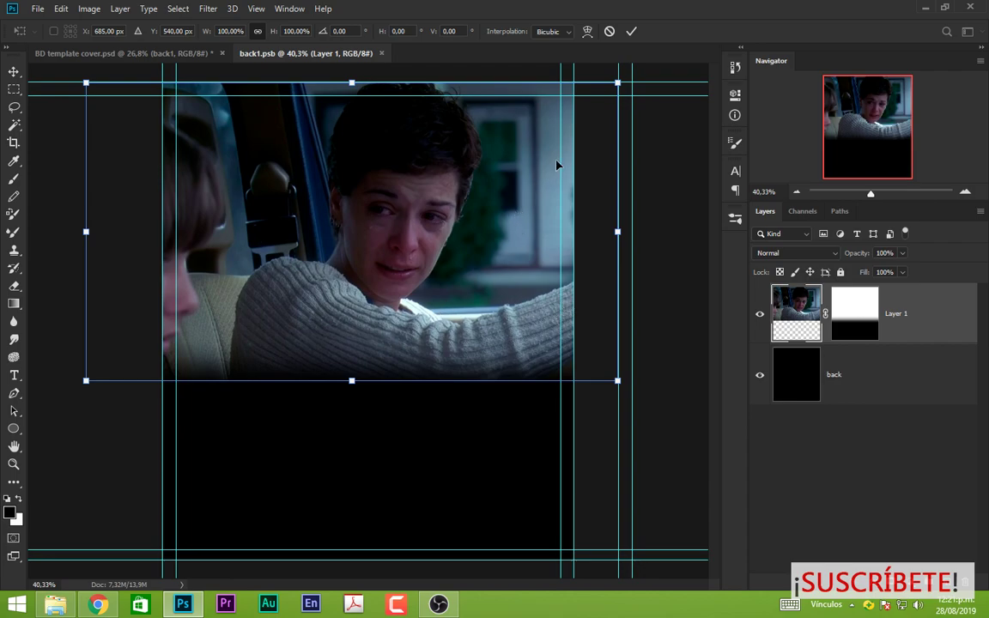
key("ctrl+minus")
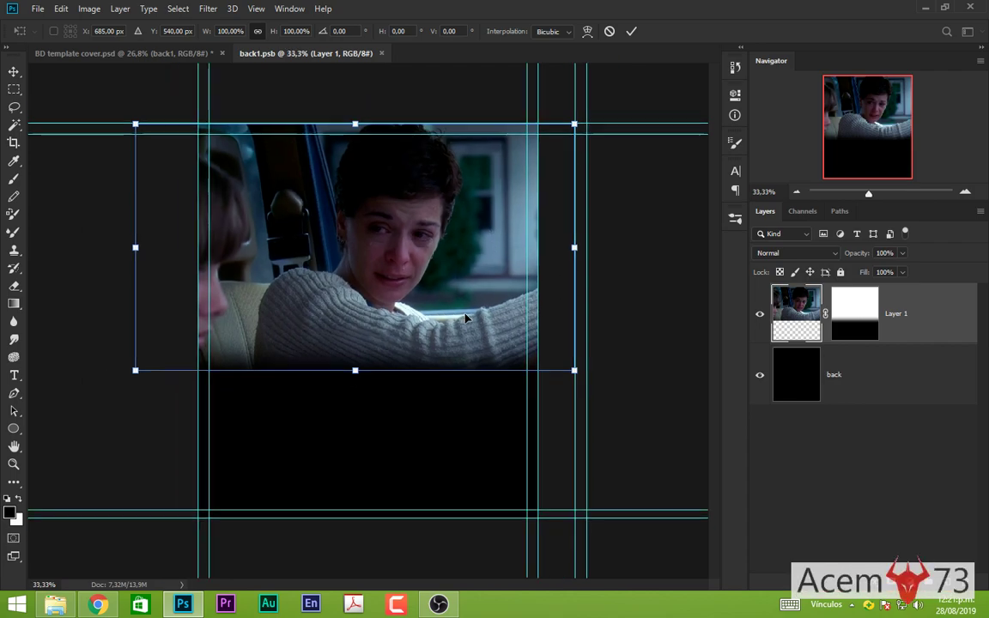
key("ctrl+minus")
Disable and re-enable back1's fade layer mask, then close back1.psb without saving.
left_click(848, 314)
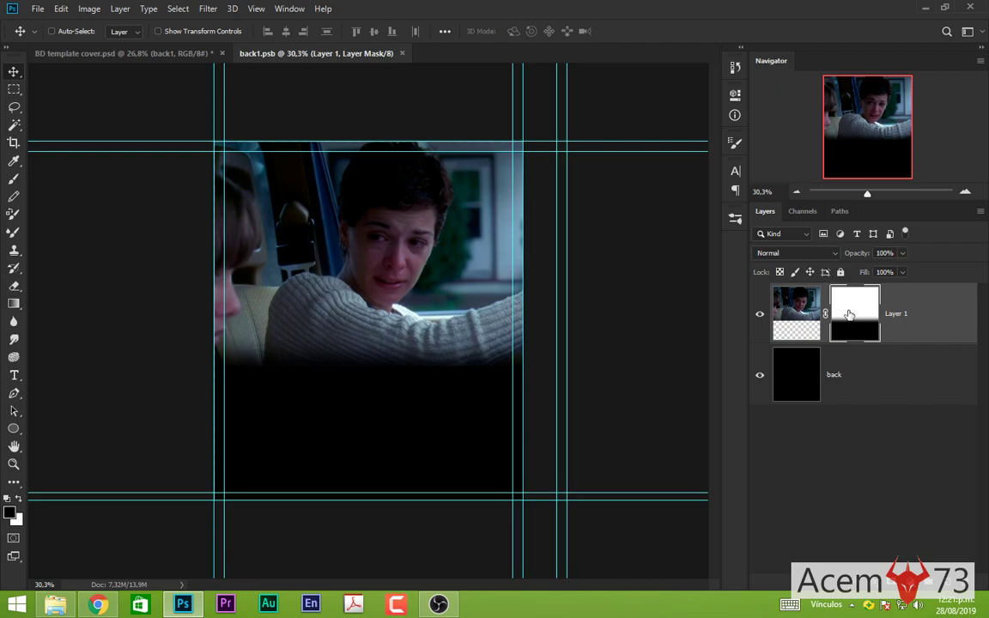
right_click(845, 314)
left_click(884, 319)
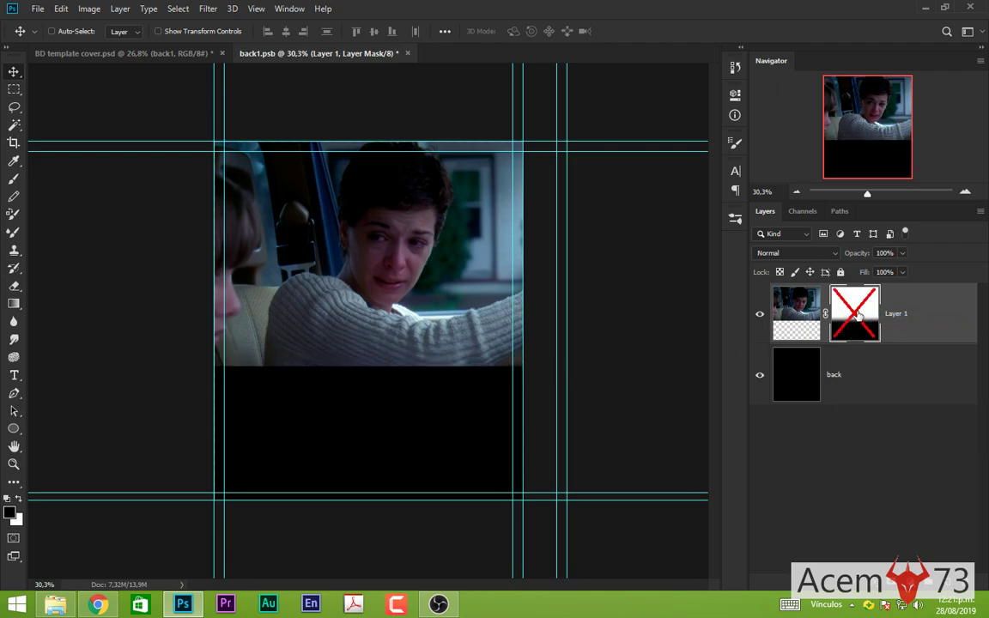
left_click(857, 315)
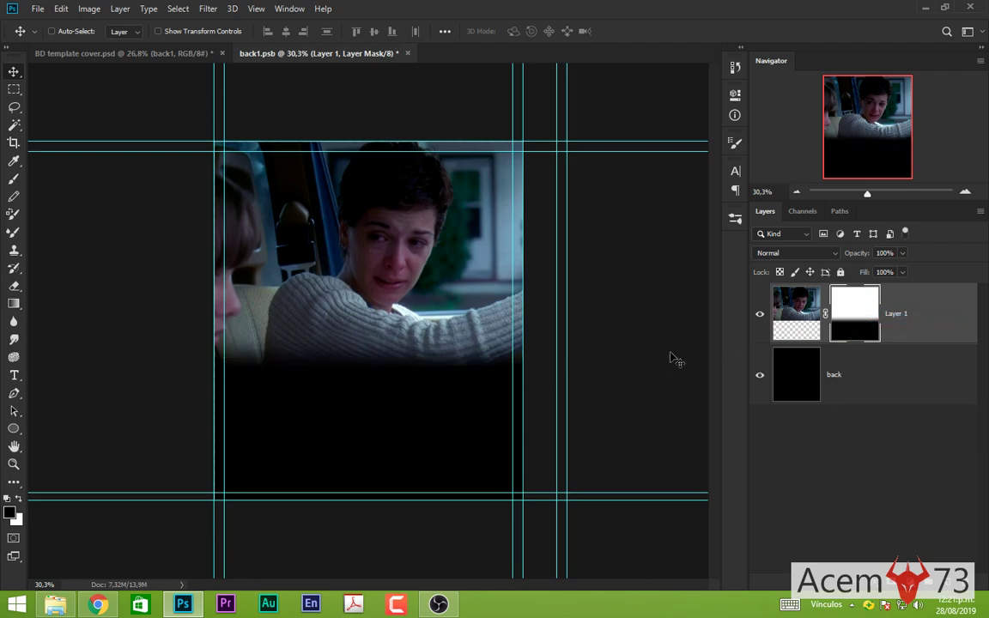
left_click(407, 53)
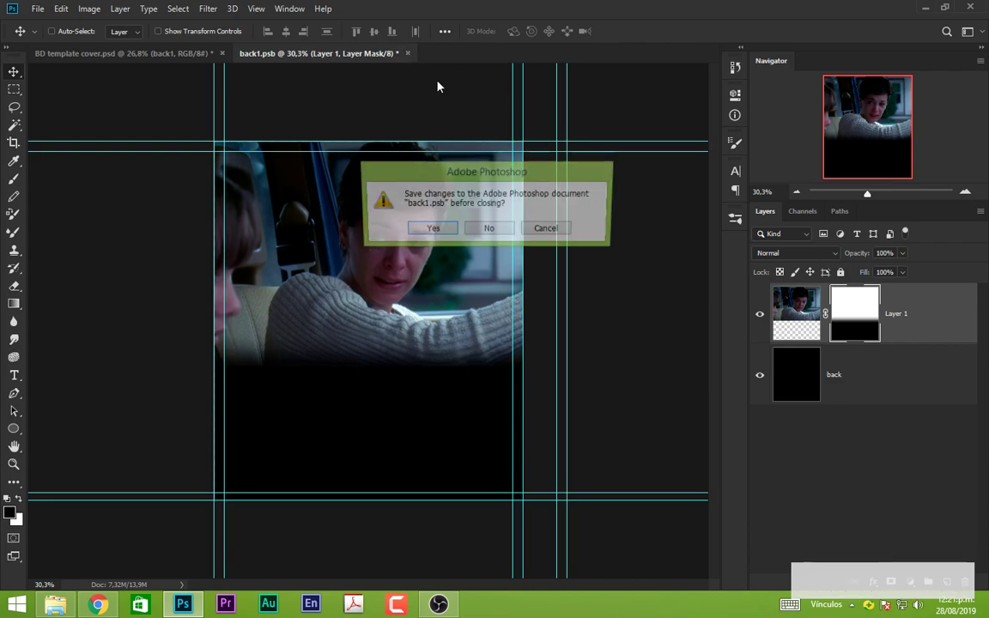
left_click(490, 230)
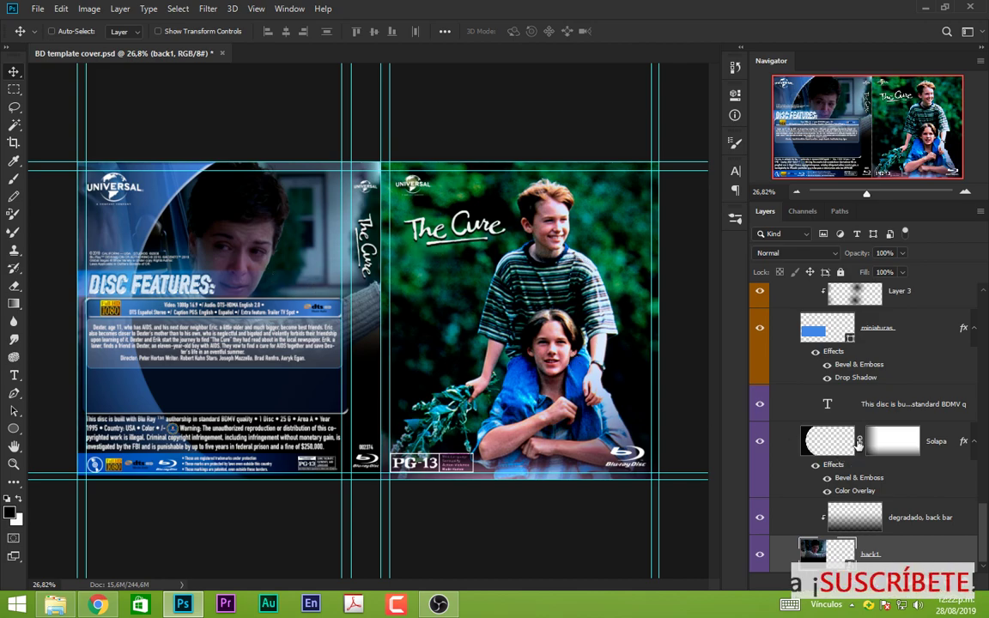
Collapse the Tapa Trasera group and turn off its visibility.
scroll(829, 403, "up", 5)
scroll(827, 399, "up", 5)
scroll(826, 397, "up", 5)
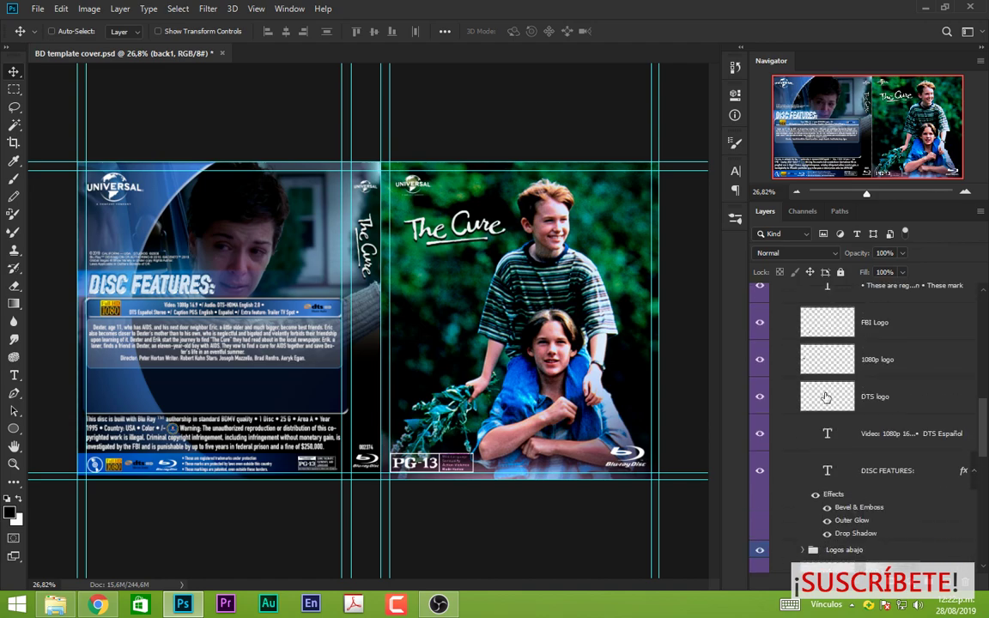
scroll(824, 397, "up", 5)
scroll(807, 402, "up", 5)
scroll(785, 408, "up", 5)
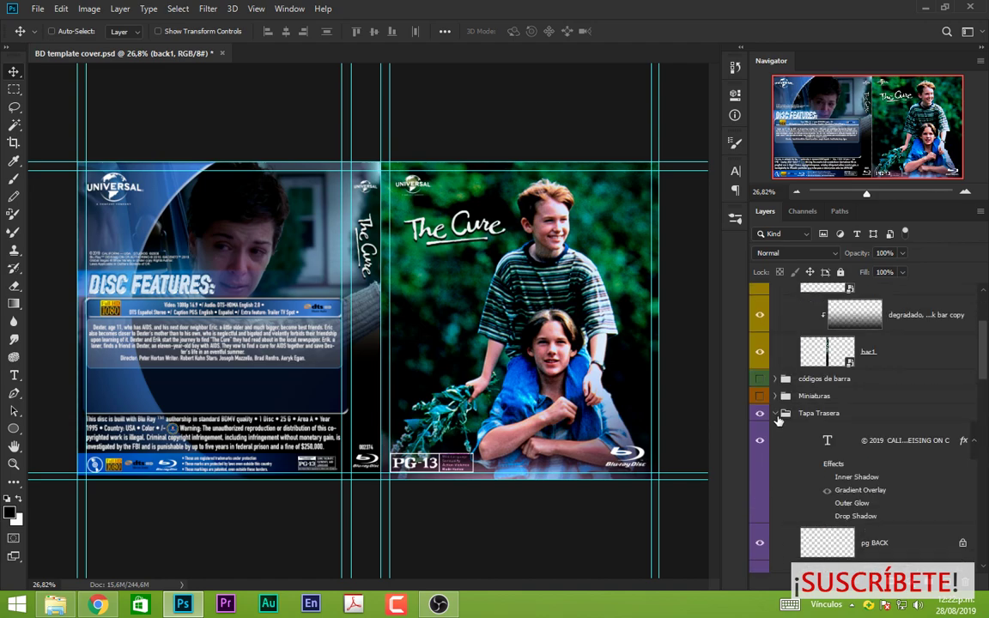
left_click(775, 414)
left_click(763, 547)
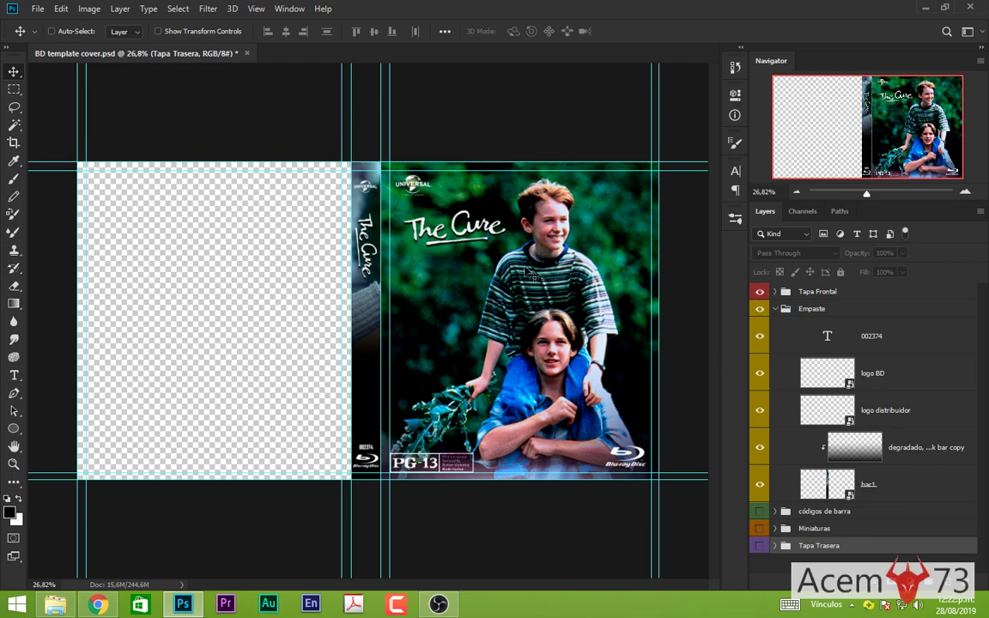
Select the spine's logo BD layer in the Layers panel.
scroll(367, 217, "up", 1)
scroll(387, 201, "up", 2)
scroll(390, 198, "up", 1)
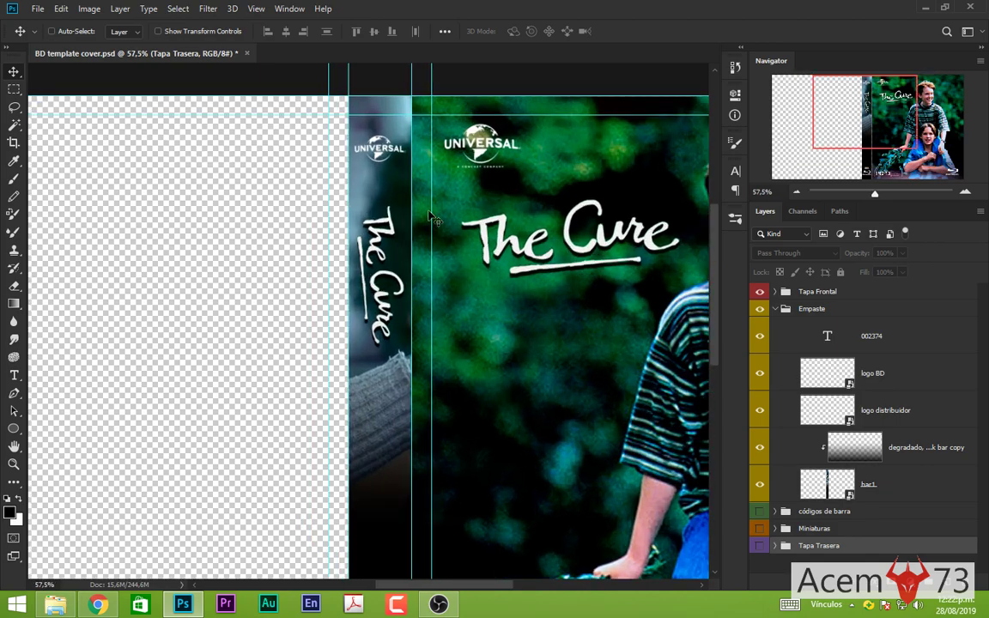
scroll(548, 250, "up", 1)
left_click(876, 382)
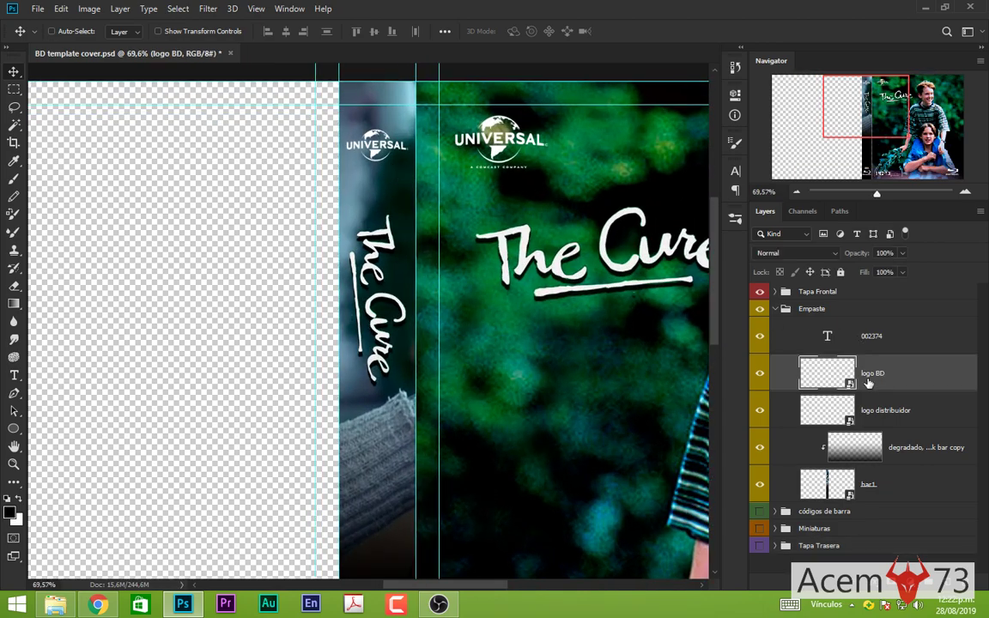
scroll(518, 432, "down", 3)
scroll(375, 499, "up", 1)
scroll(375, 499, "up", 2)
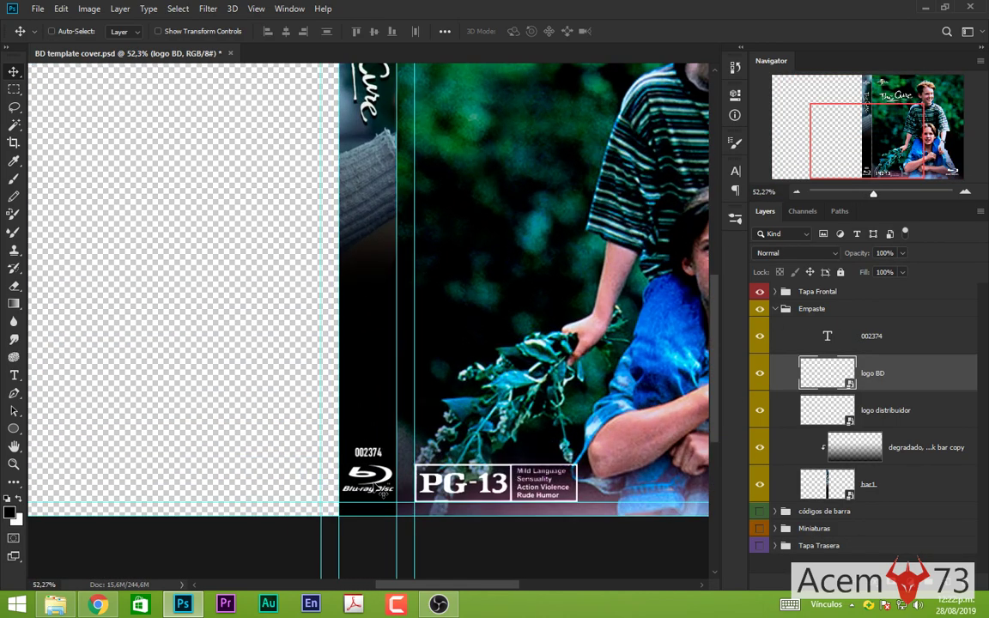
scroll(376, 499, "up", 1)
scroll(375, 497, "up", 1)
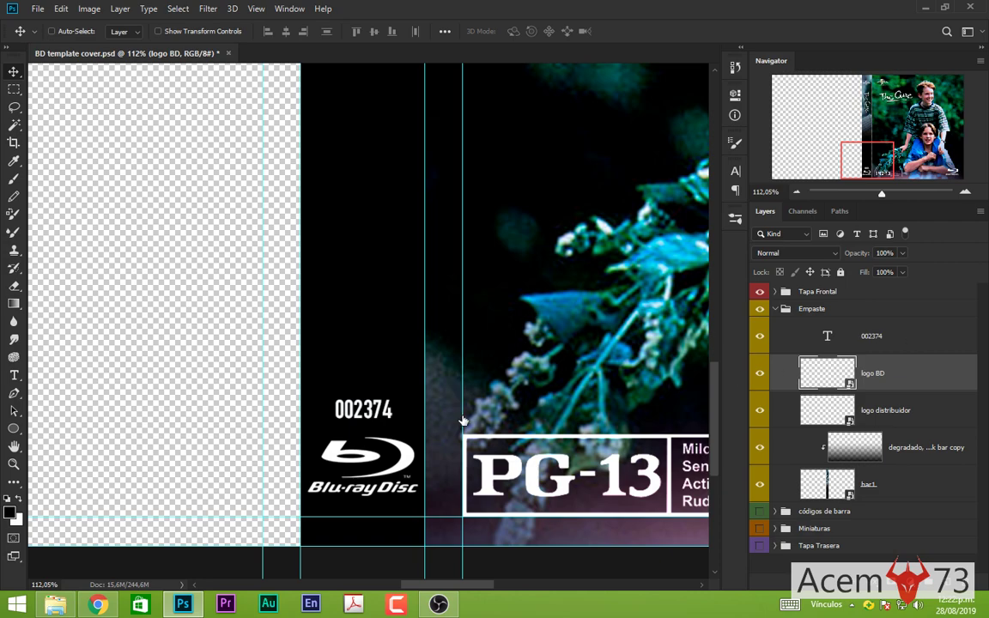
Select the 002374 catalogue number layer, inspect the spine, and collapse the Empaste group.
key("alt+bracketright")
scroll(409, 421, "down", 1)
scroll(395, 343, "down", 1)
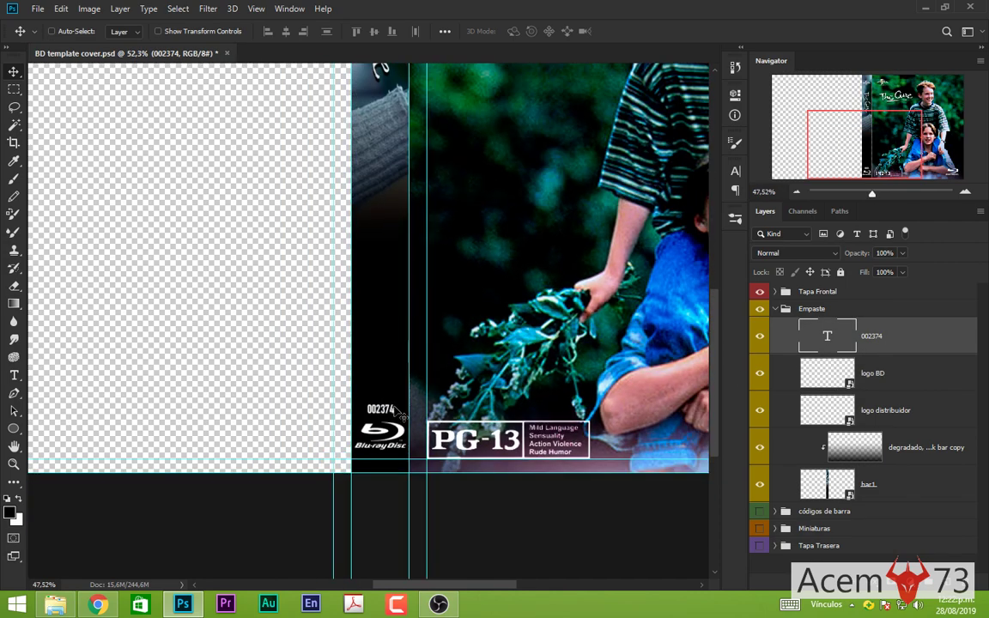
scroll(382, 258, "down", 1)
scroll(369, 172, "down", 1)
scroll(359, 150, "down", 1)
scroll(356, 161, "up", 2)
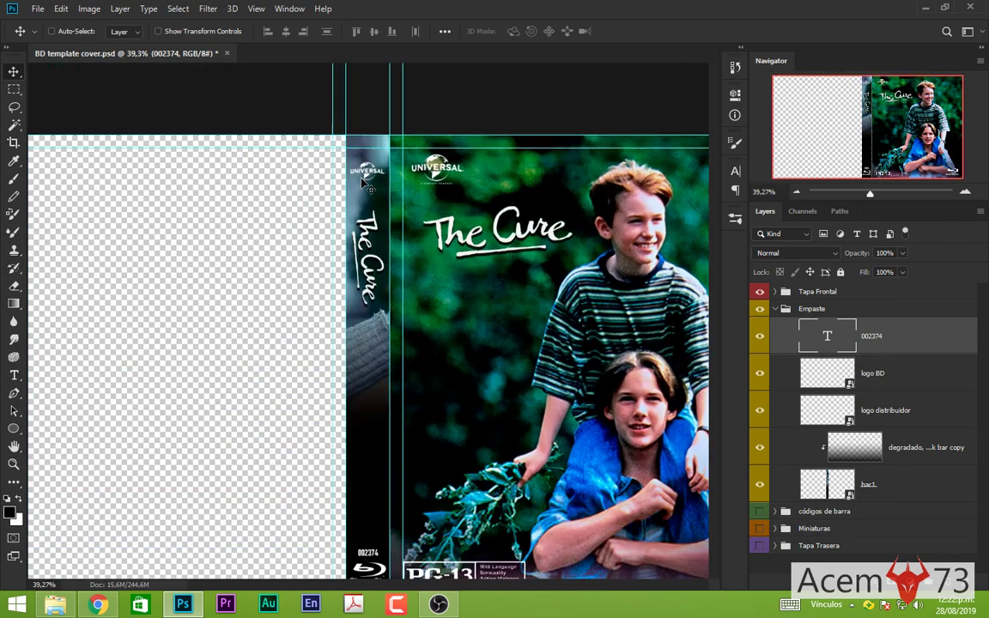
scroll(359, 165, "up", 1)
scroll(364, 172, "up", 2)
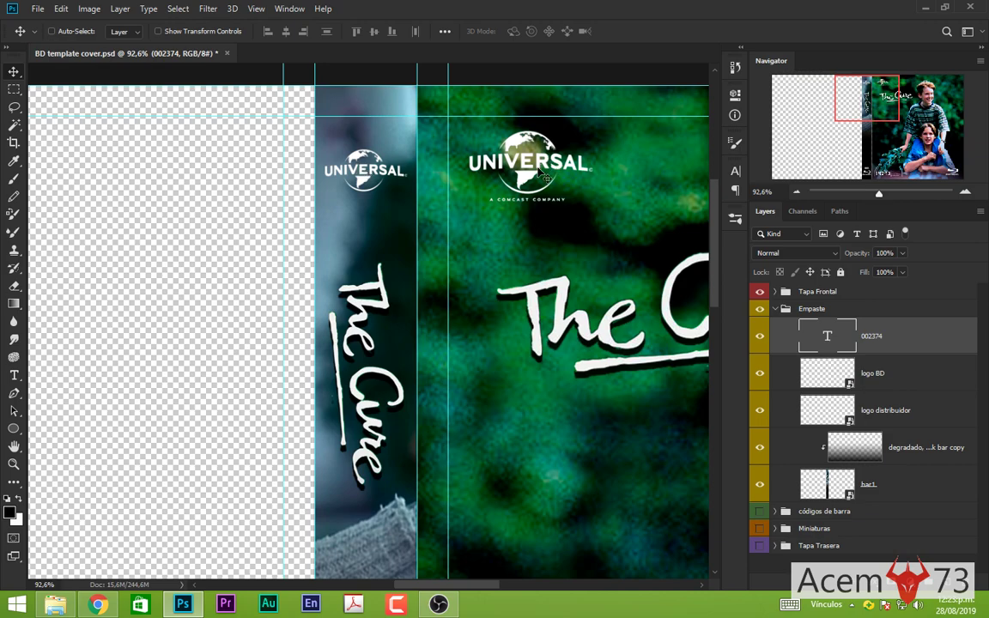
scroll(347, 249, "down", 2)
scroll(343, 275, "down", 2)
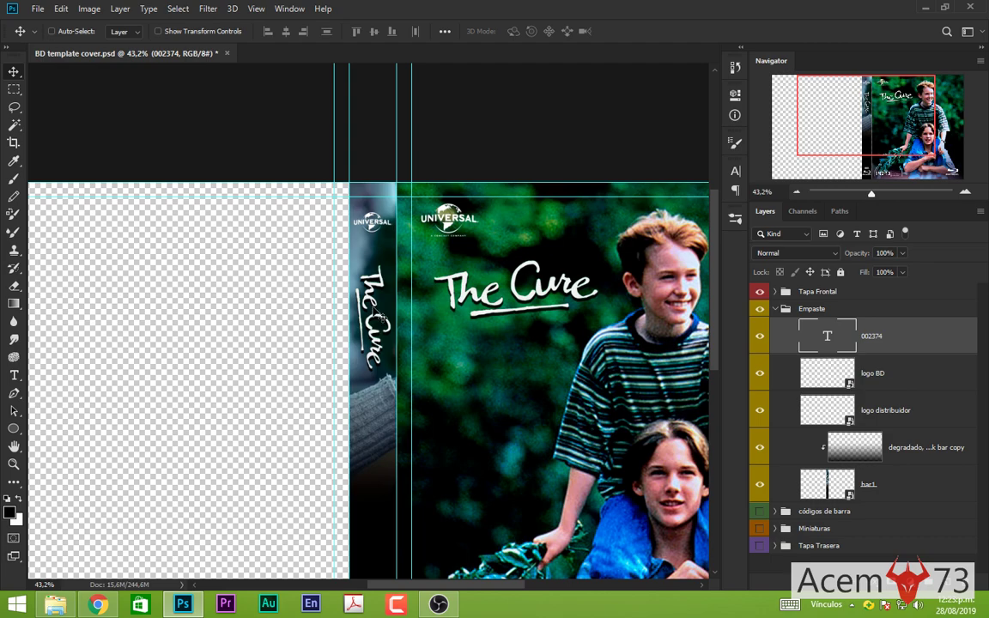
scroll(357, 304, "down", 2)
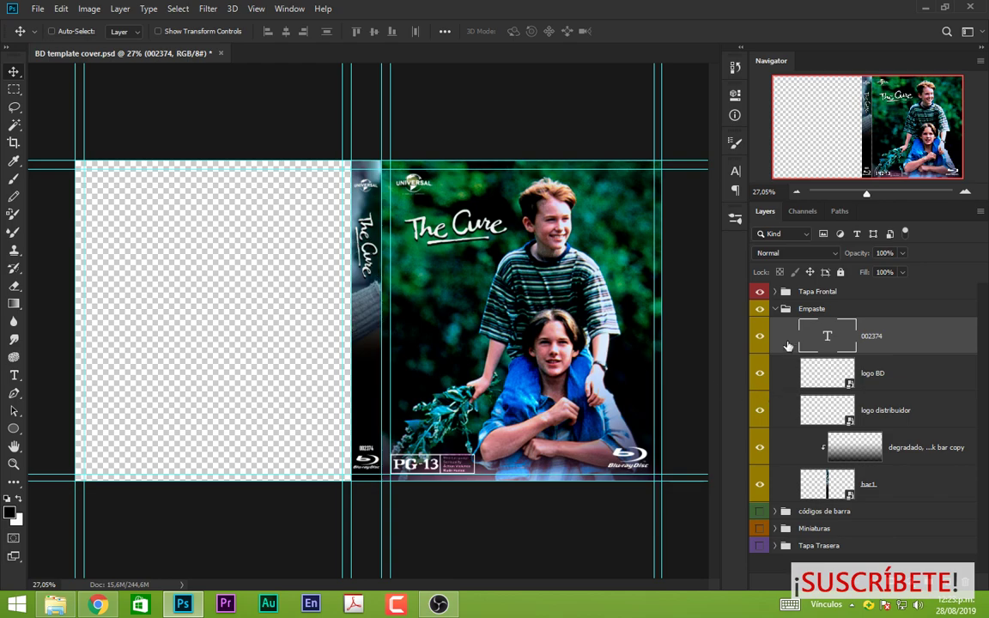
left_click(775, 309)
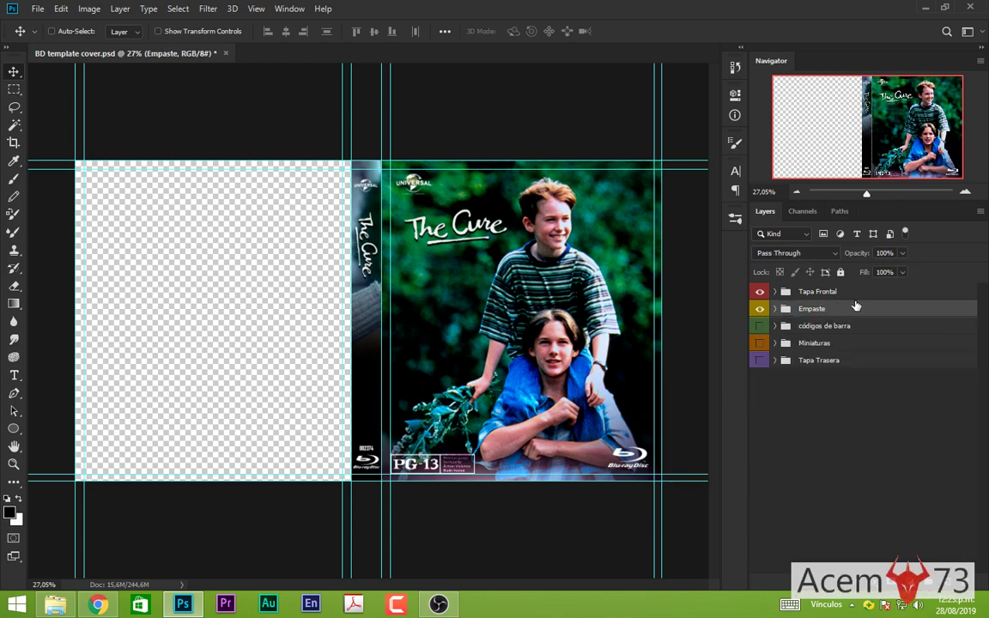
Expand Tapa Trasera, edit the back cover's copyright text, and commit the edit.
left_click(776, 360)
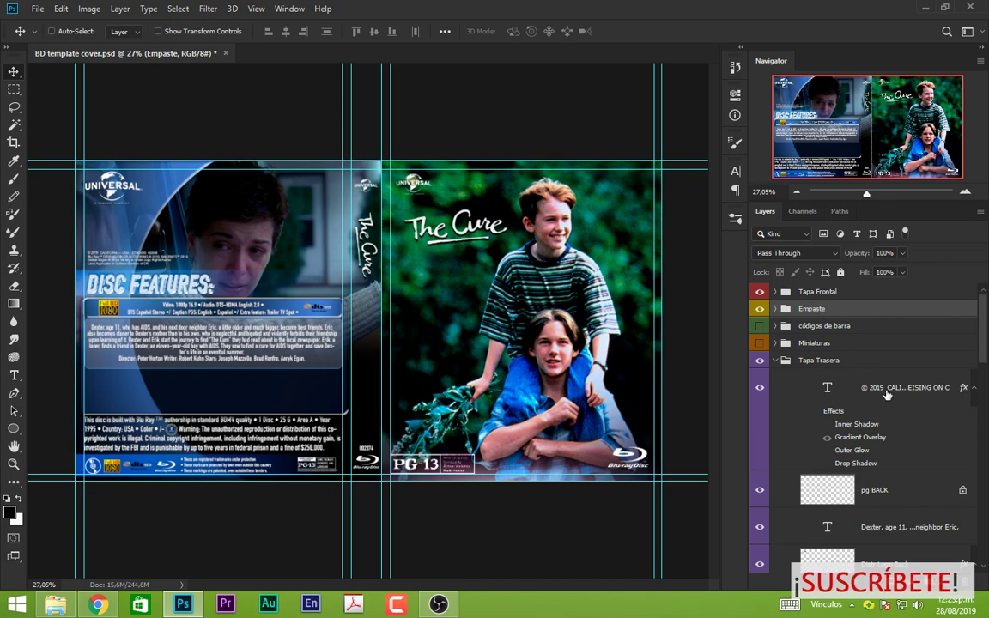
scroll(827, 371, "down", 1)
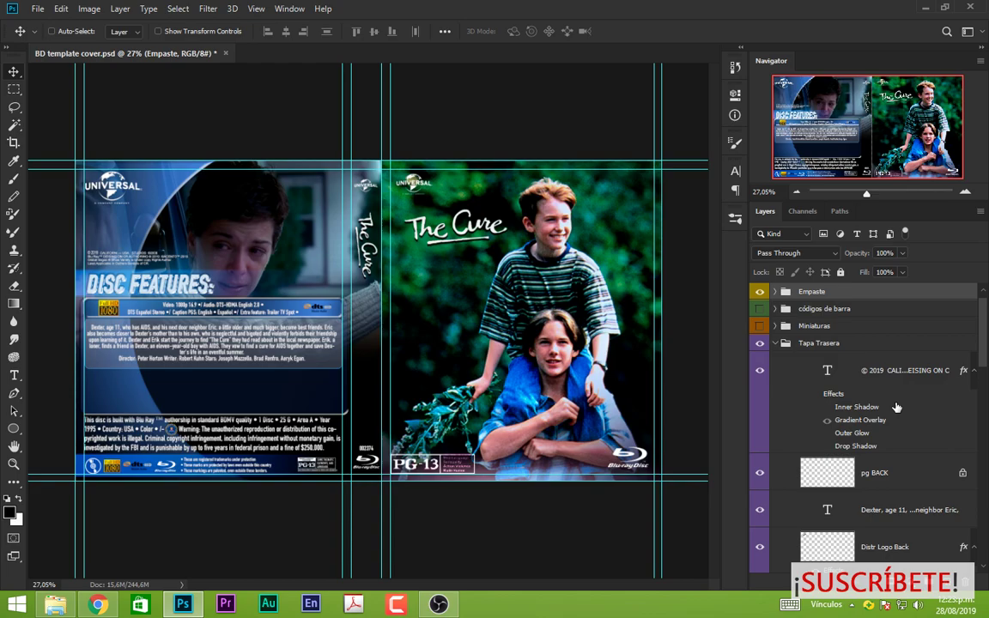
double_click(827, 371)
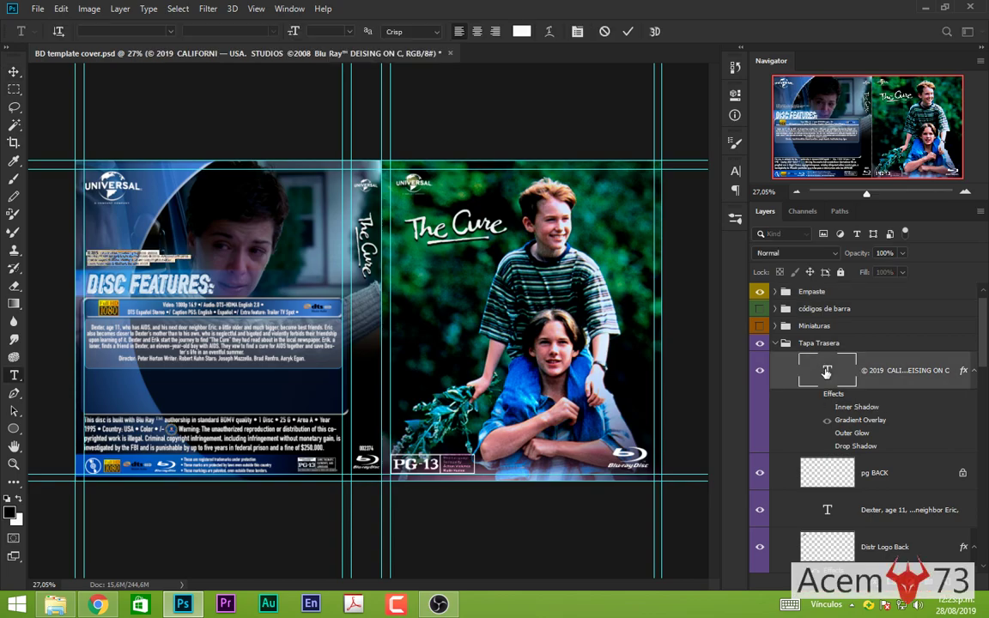
scroll(114, 258, "up", 2)
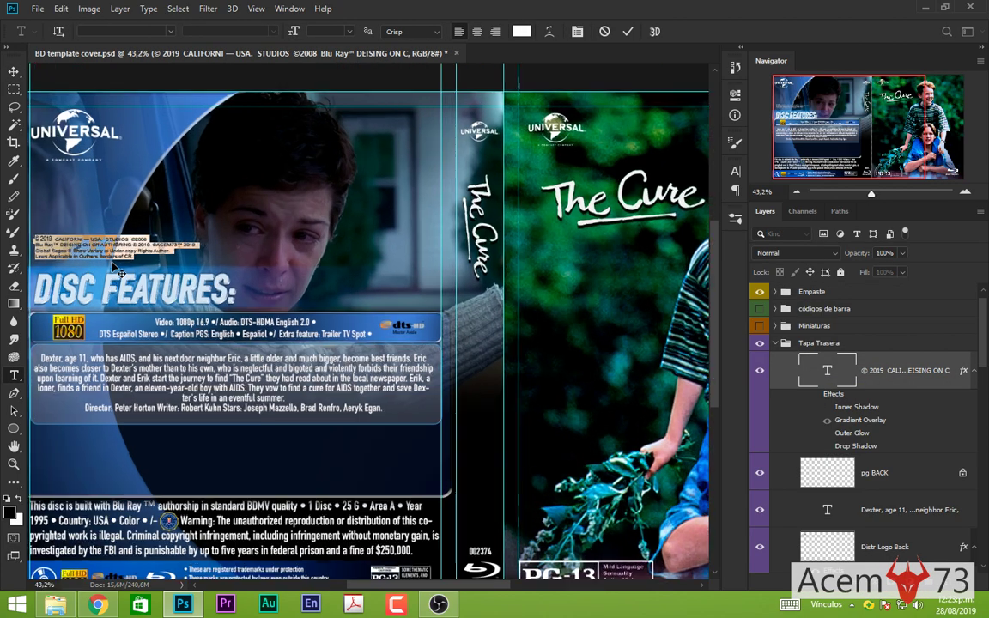
scroll(115, 255, "up", 2)
scroll(121, 249, "up", 1)
scroll(123, 247, "up", 1)
key("ctrl+0")
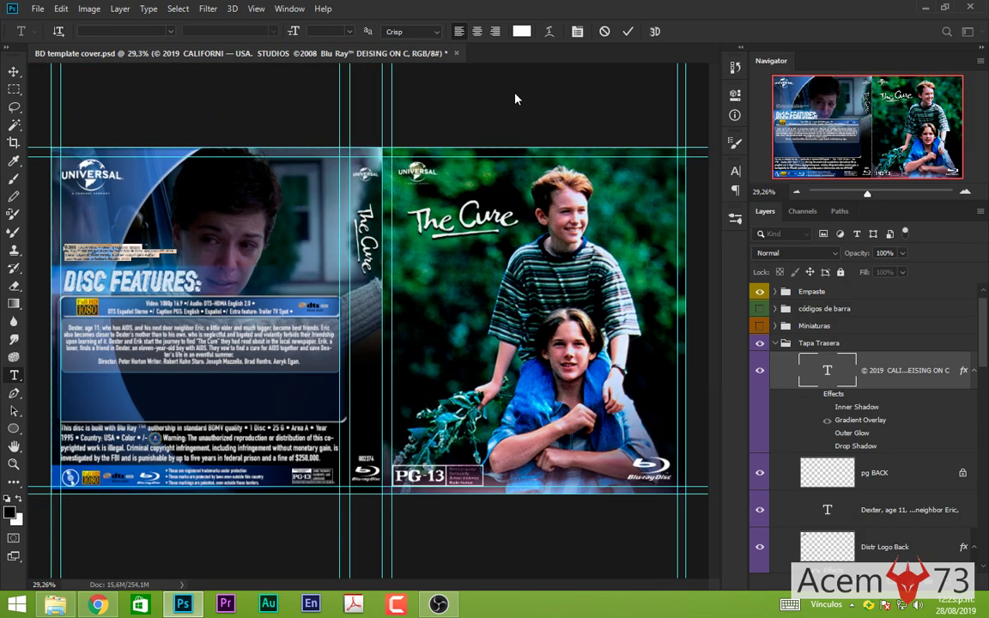
left_click(628, 32)
key("v")
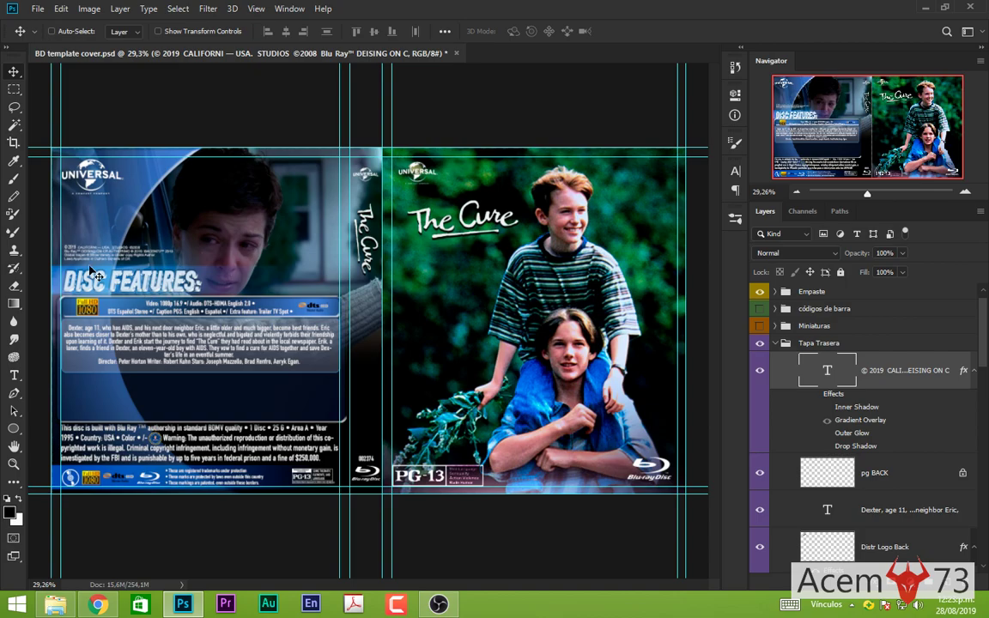
Toggle the visibility of the pg BACK layer.
scroll(96, 258, "up", 1)
scroll(97, 259, "up", 1)
scroll(97, 258, "up", 1)
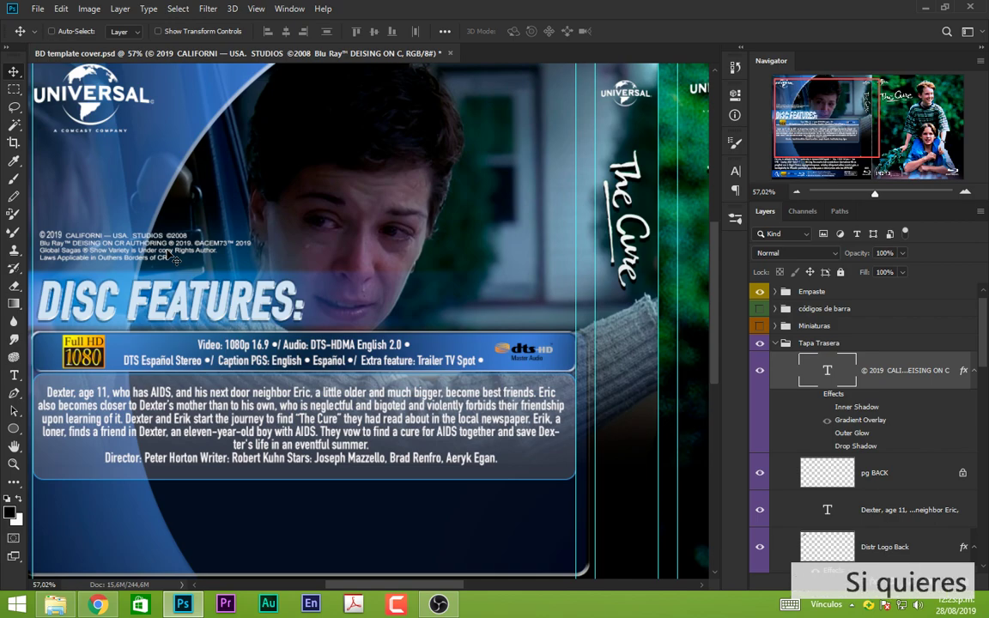
scroll(174, 259, "down", 2)
scroll(170, 256, "down", 1)
scroll(169, 255, "up", 1)
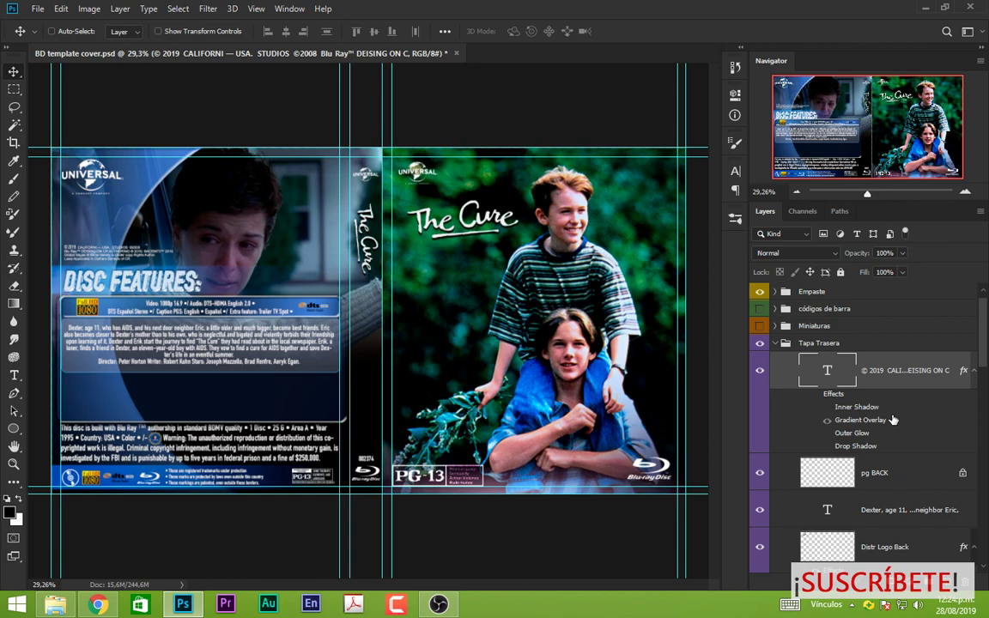
scroll(893, 419, "down", 3)
scroll(891, 418, "down", 1)
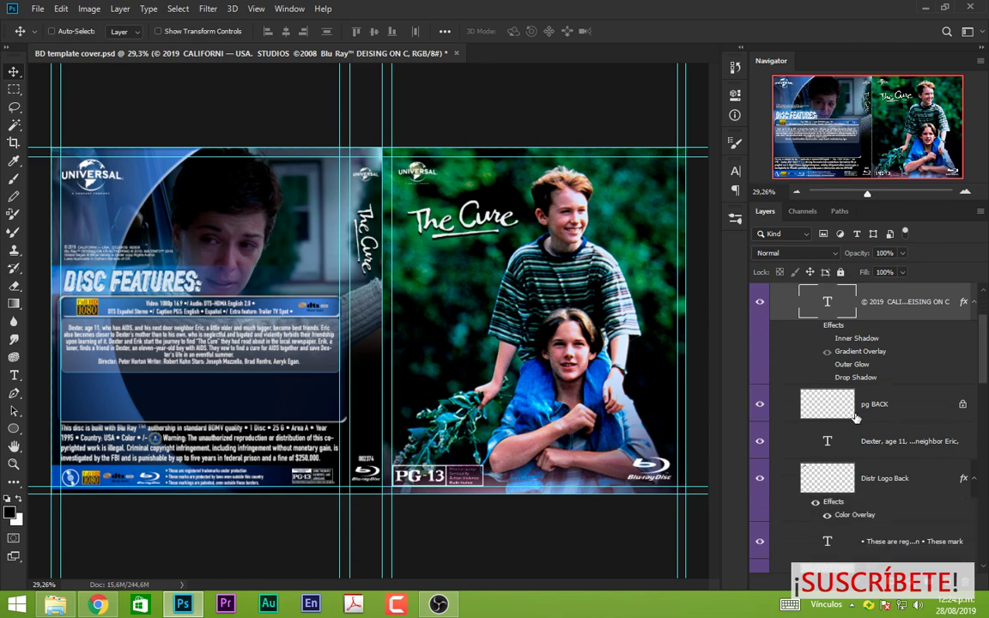
left_click(761, 405)
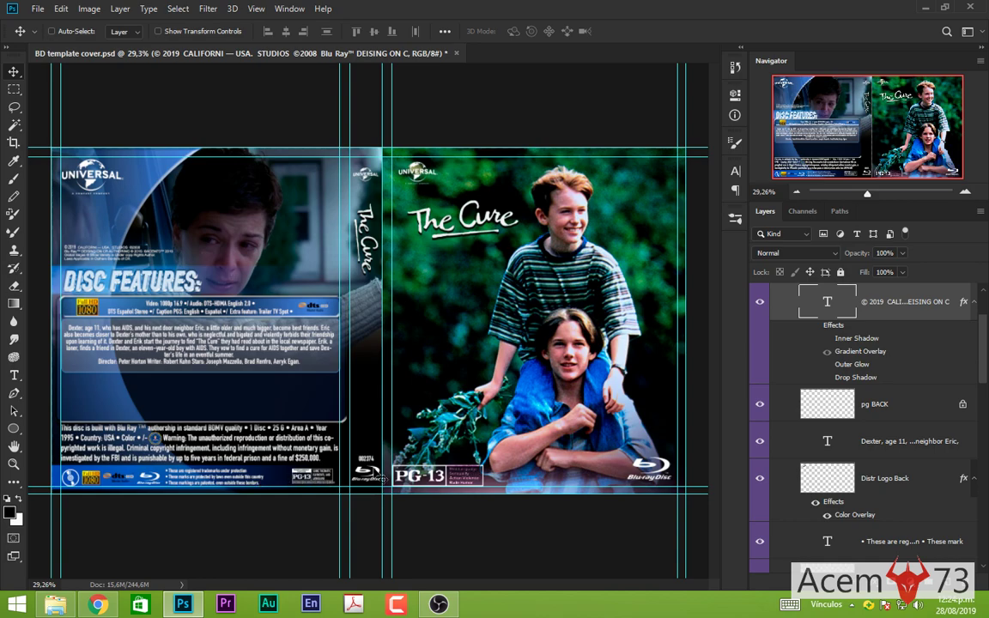
scroll(896, 397, "down", 1)
scroll(822, 382, "down", 1)
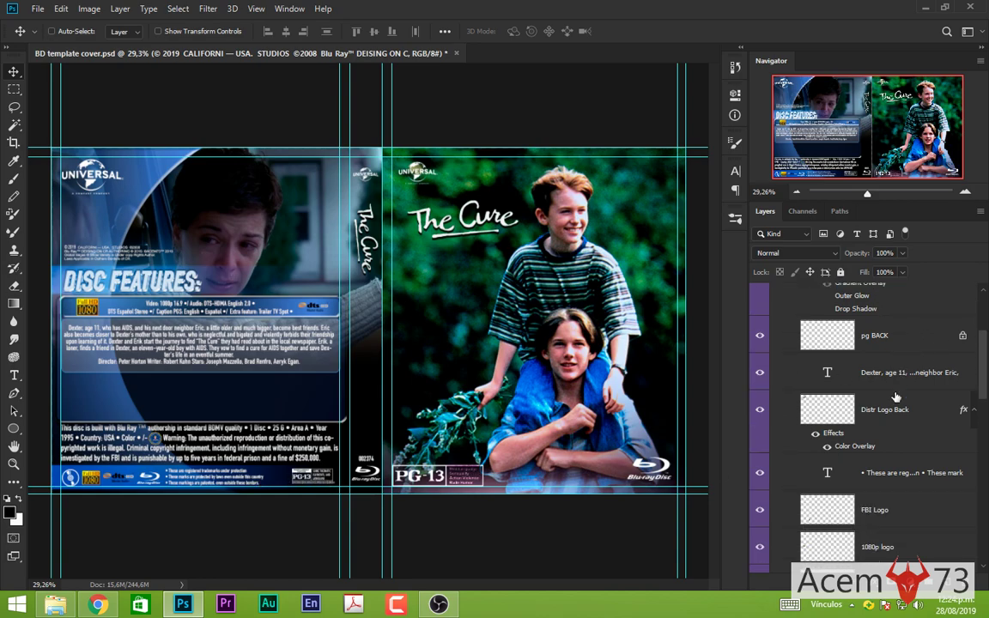
double_click(827, 374)
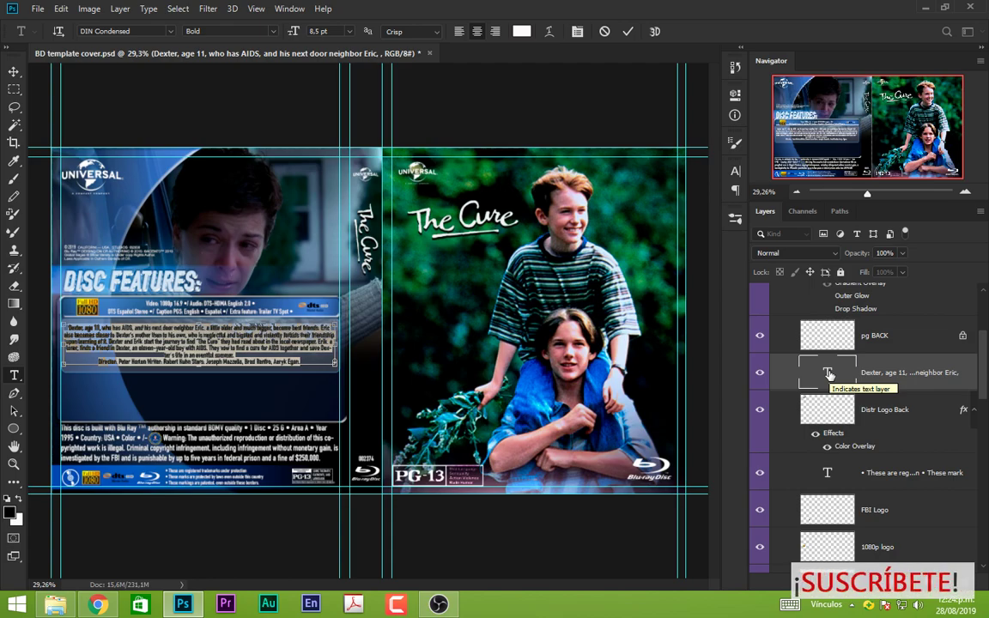
scroll(268, 360, "up", 1)
scroll(269, 361, "up", 2)
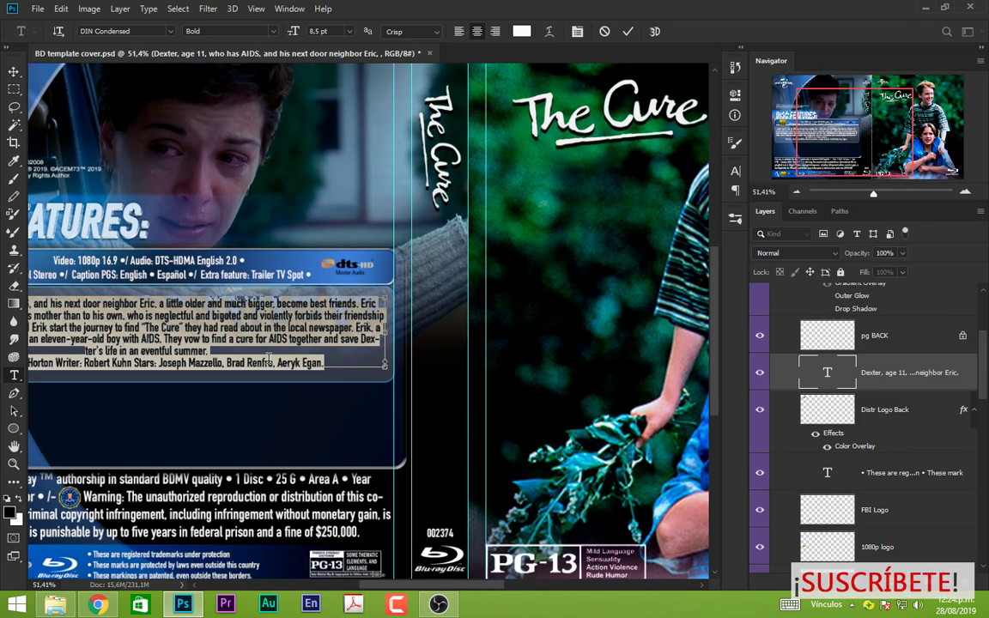
scroll(269, 361, "up", 2)
scroll(269, 360, "up", 1)
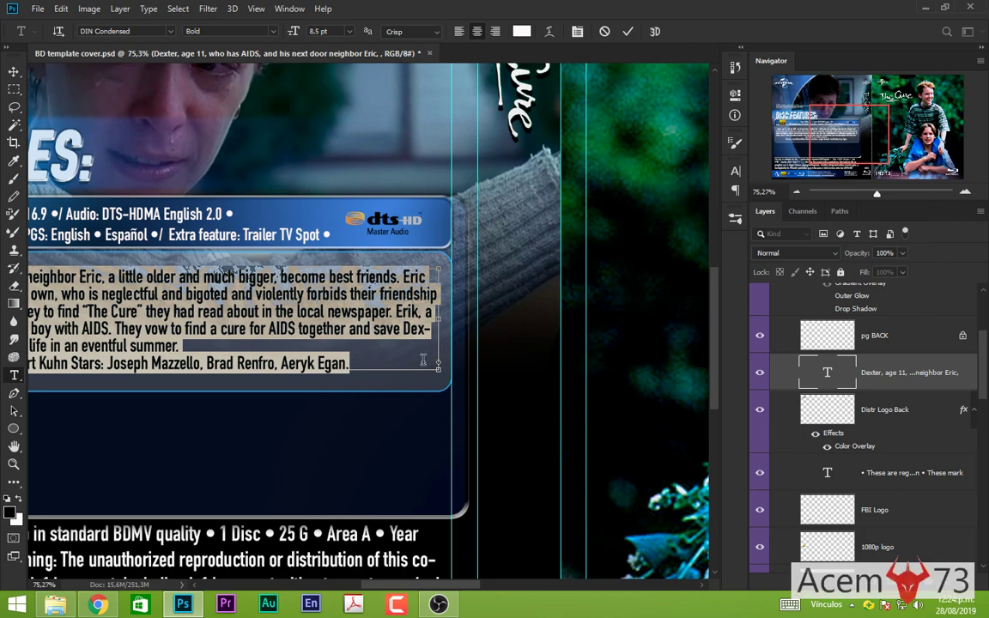
scroll(402, 360, "down", 2)
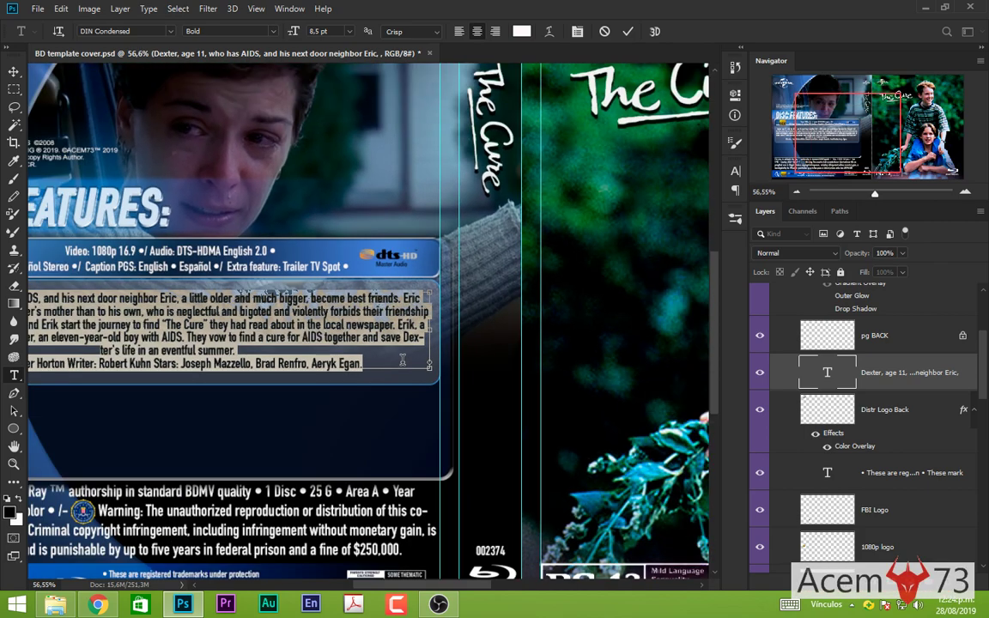
scroll(336, 356, "down", 1)
scroll(352, 373, "up", 2)
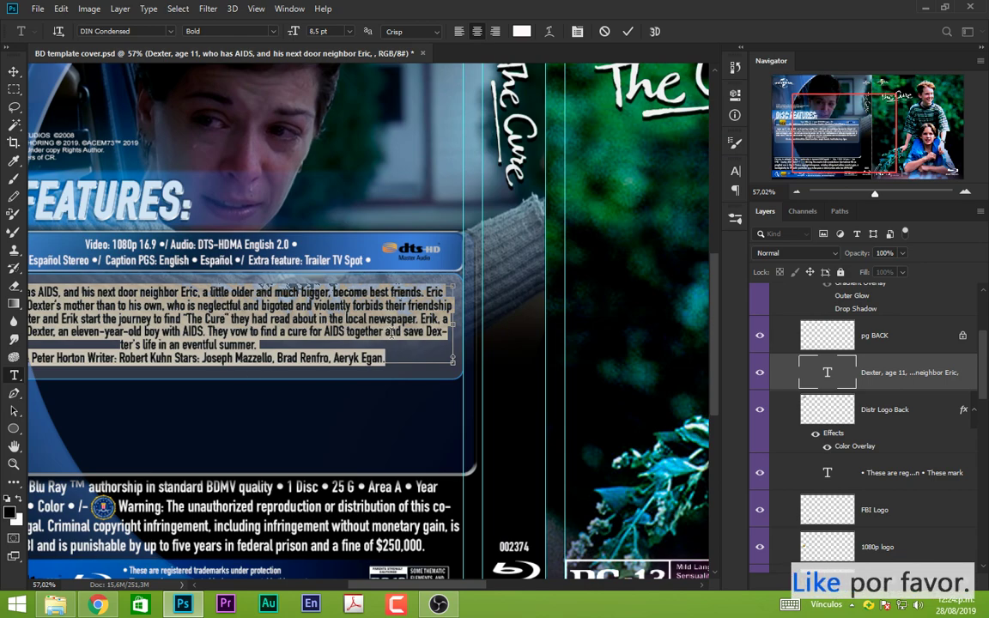
scroll(410, 349, "down", 1)
scroll(410, 350, "down", 1)
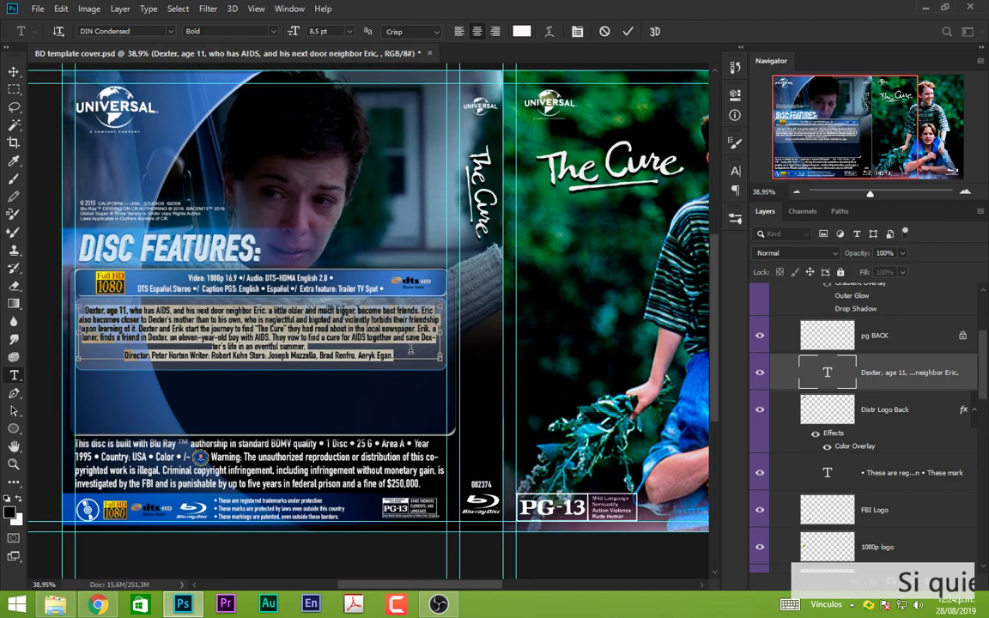
left_click(626, 32)
key("v")
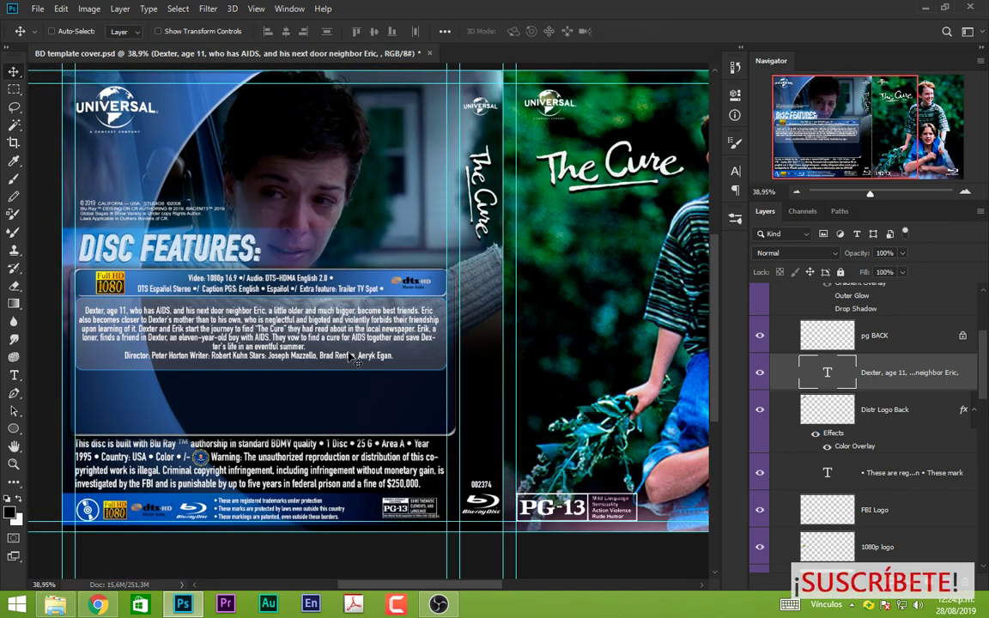
Select the Distr Logo Back layer and hide then reshow the back-cover Universal logo.
left_click(886, 419)
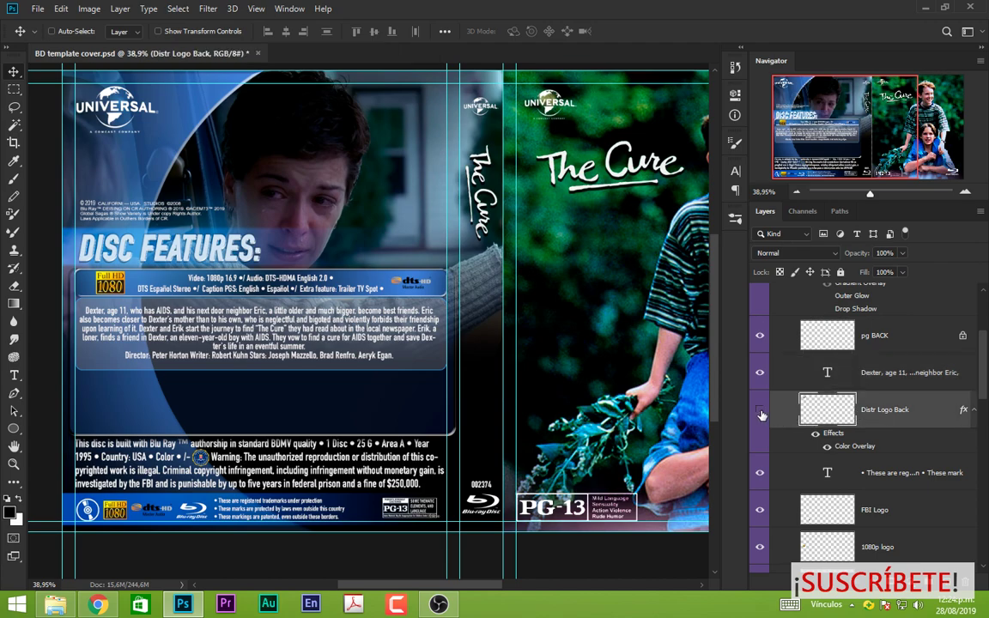
left_click(760, 410)
left_click(760, 410)
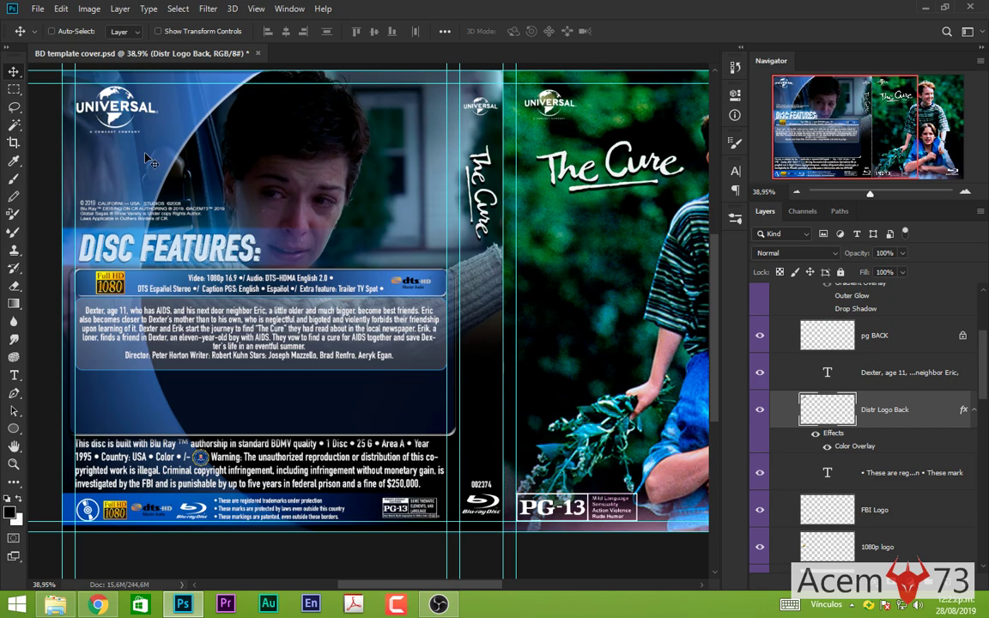
Open the 'These are registered trademarks…' notice text for editing.
scroll(925, 439, "down", 1)
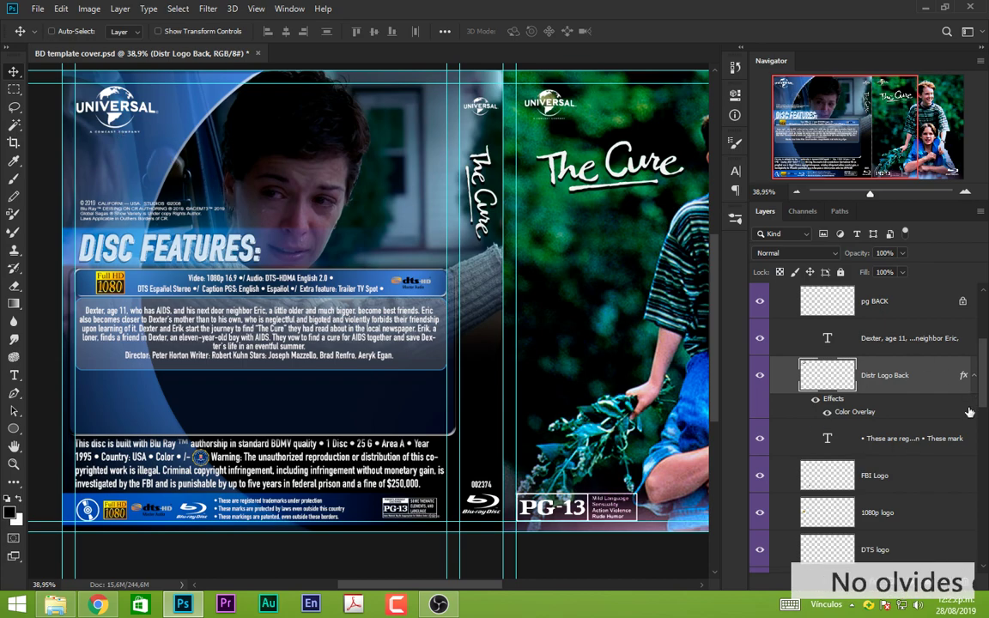
double_click(828, 439)
scroll(290, 520, "up", 2)
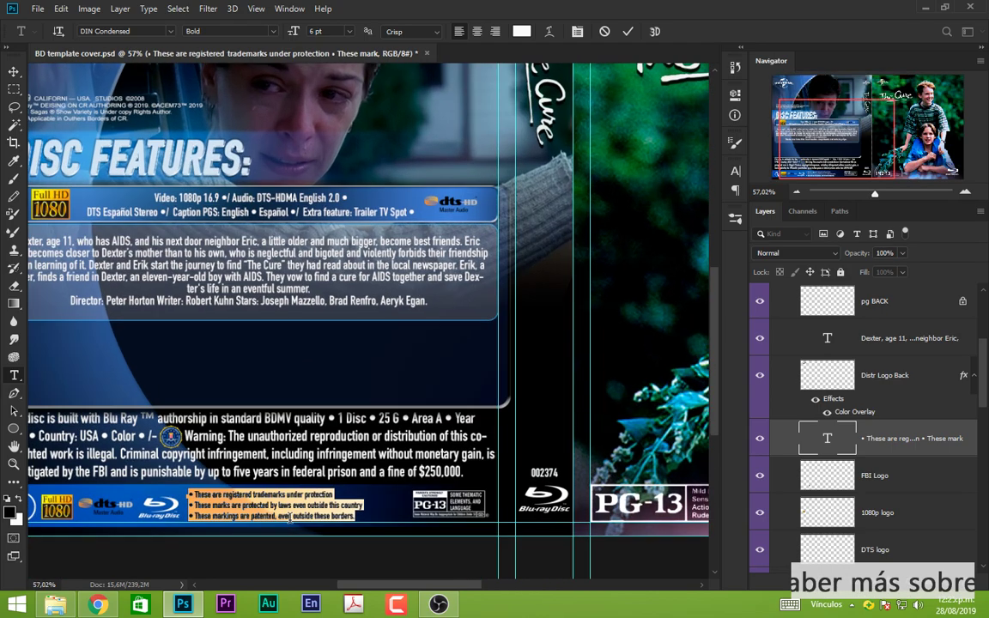
scroll(290, 519, "down", 3)
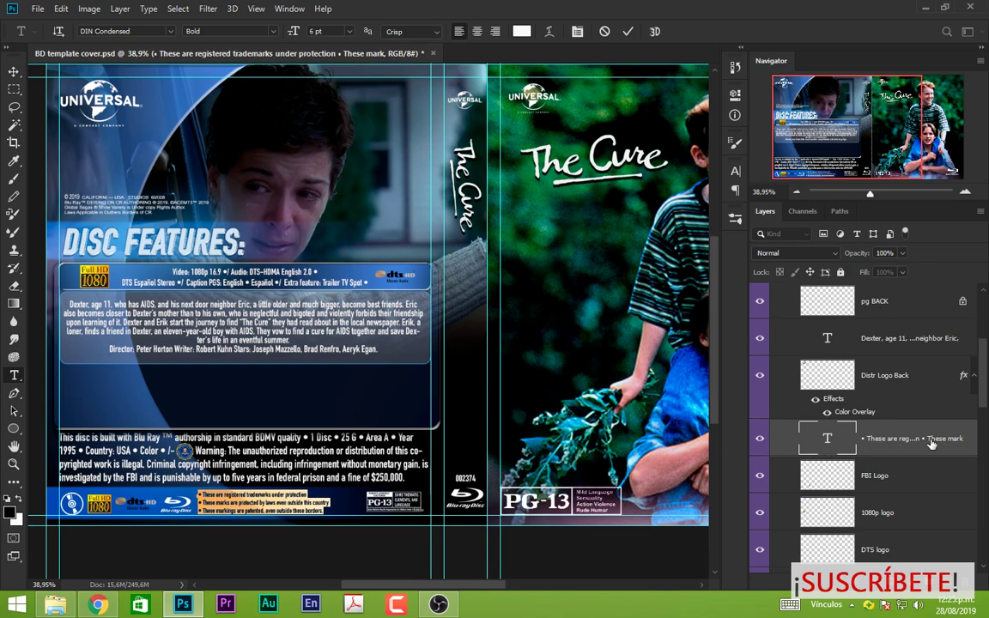
scroll(931, 443, "down", 1)
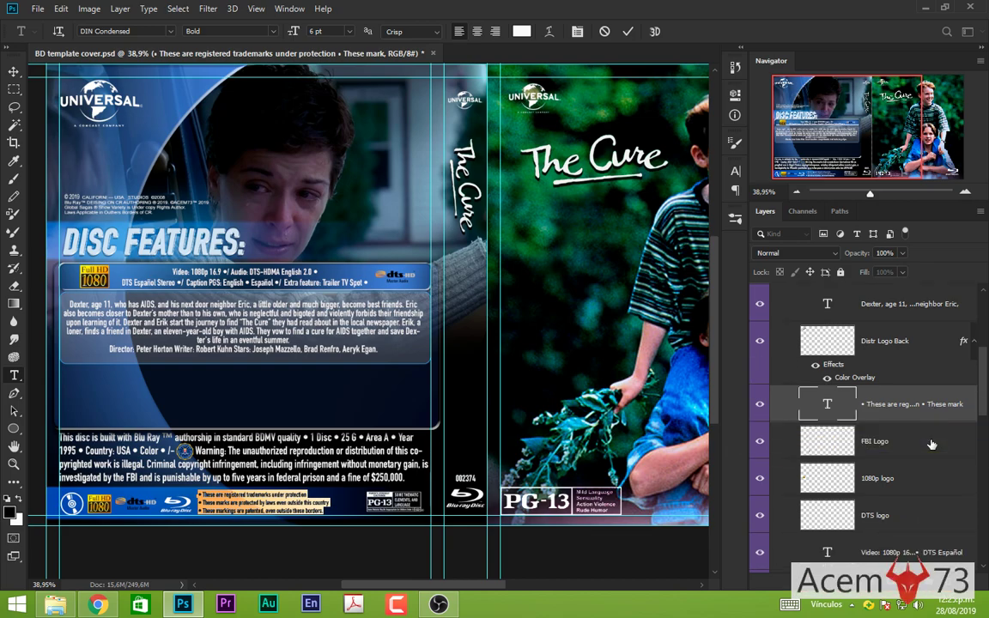
scroll(932, 444, "down", 1)
left_click(760, 390)
key("v")
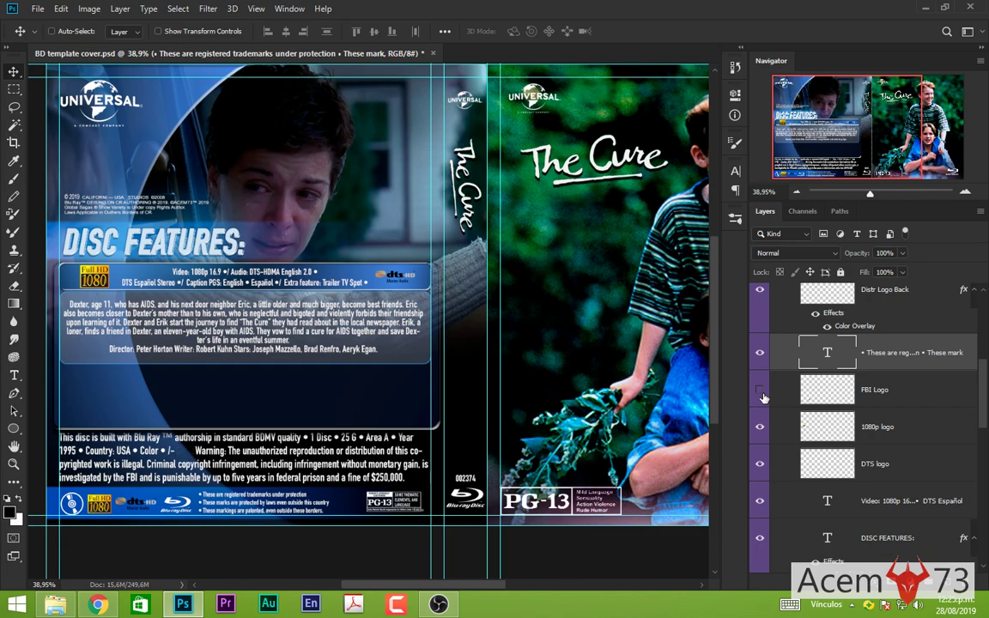
left_click(761, 392)
left_click(759, 427)
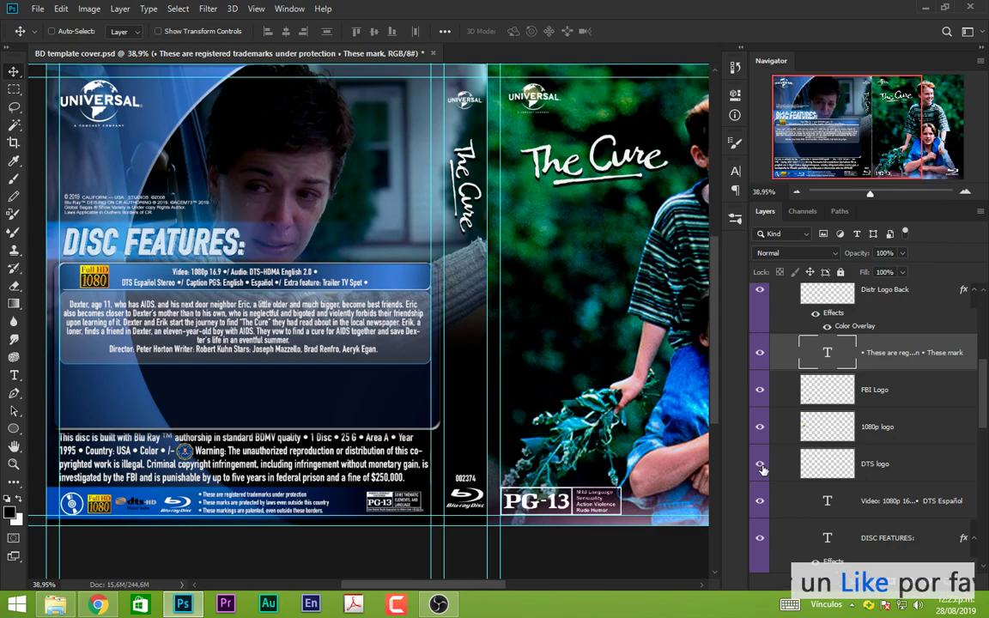
left_click(760, 465)
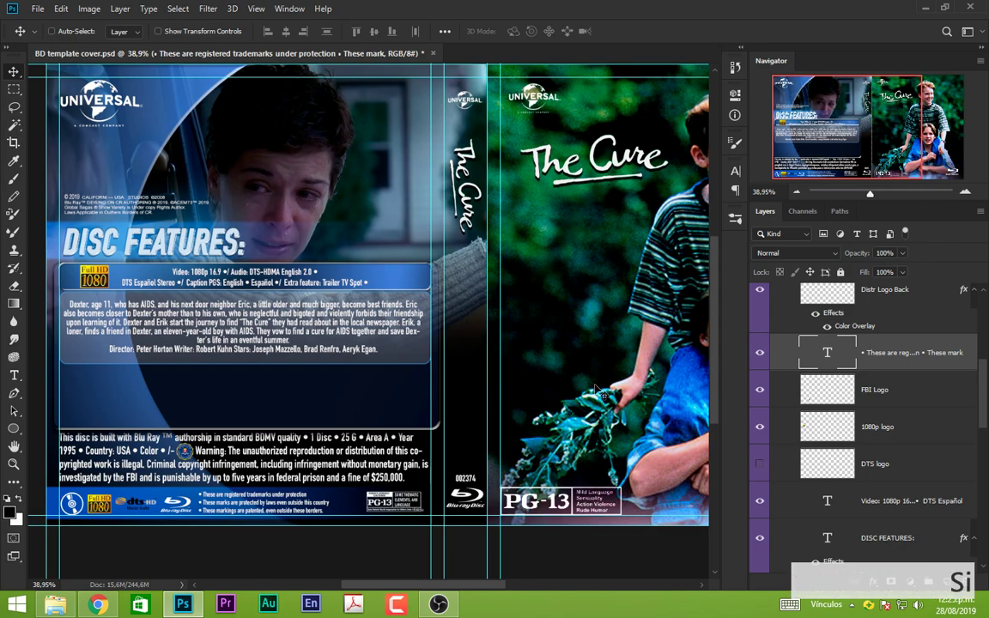
left_click(760, 465)
scroll(401, 286, "up", 1)
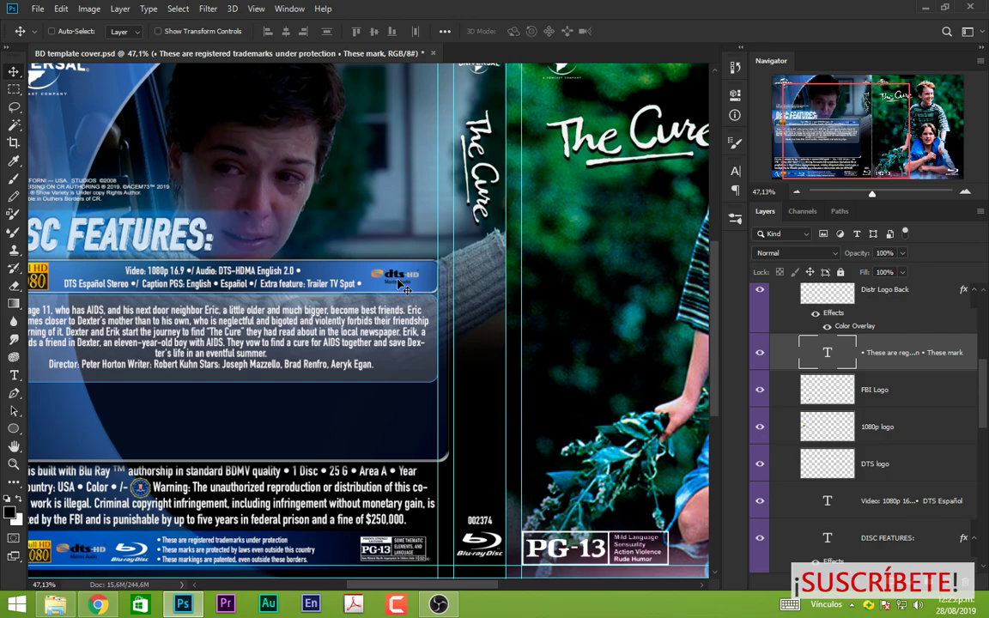
scroll(401, 286, "up", 2)
scroll(401, 286, "up", 1)
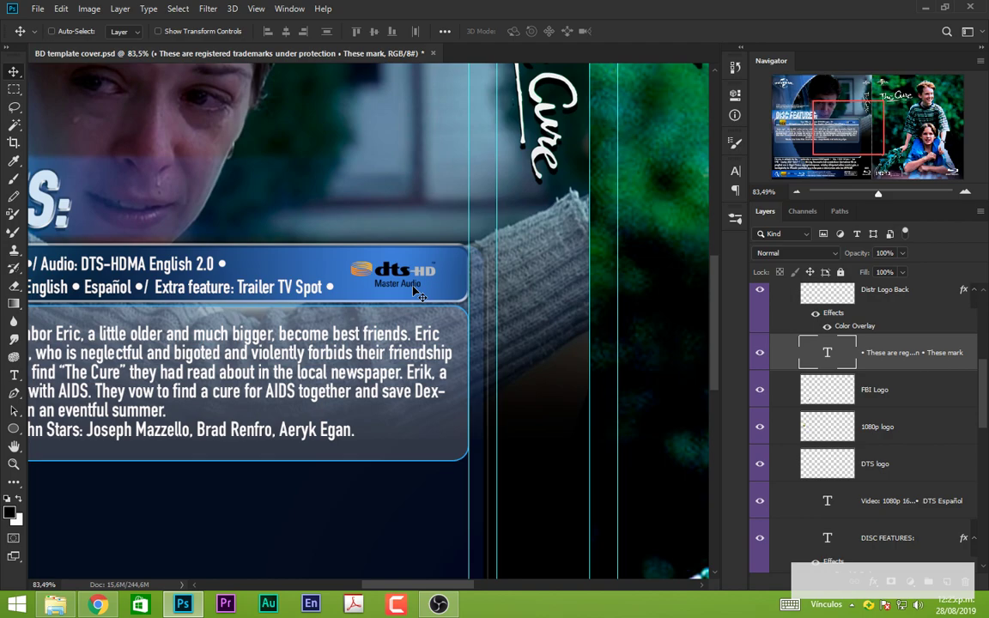
scroll(419, 295, "down", 1)
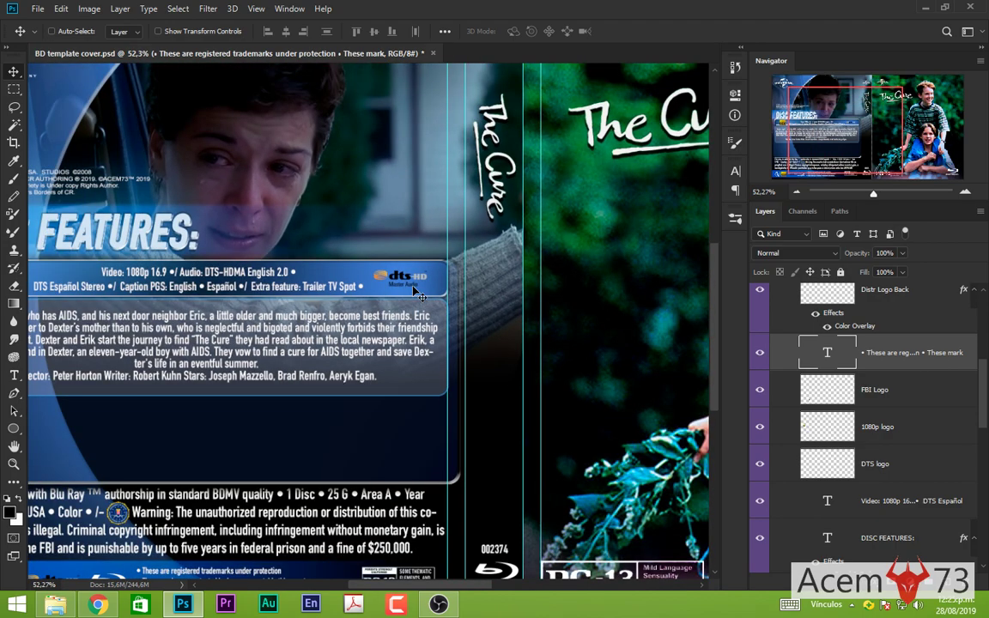
scroll(419, 295, "down", 1)
scroll(419, 294, "down", 1)
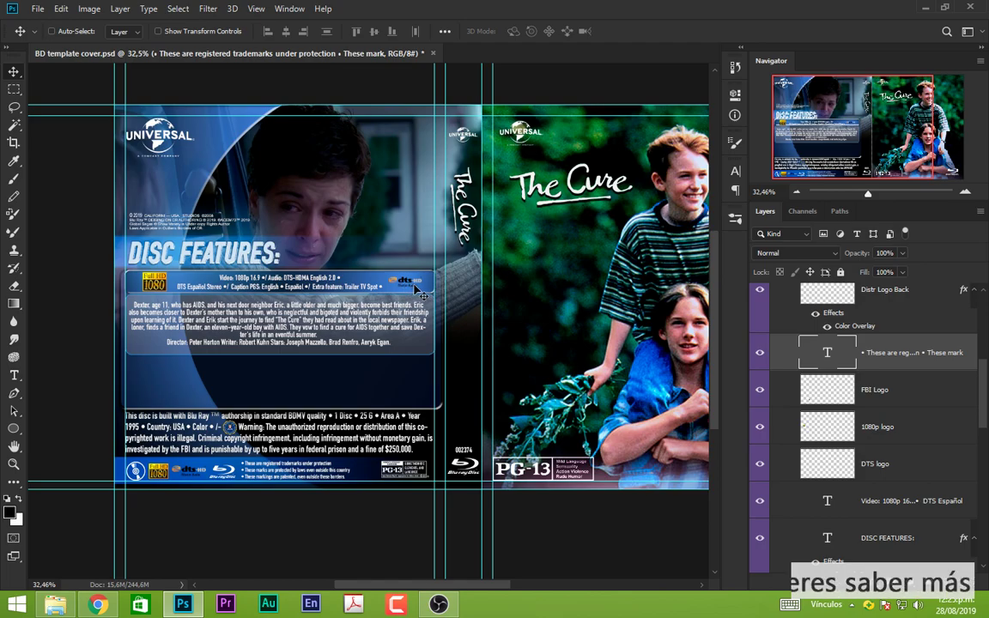
scroll(265, 288, "up", 3)
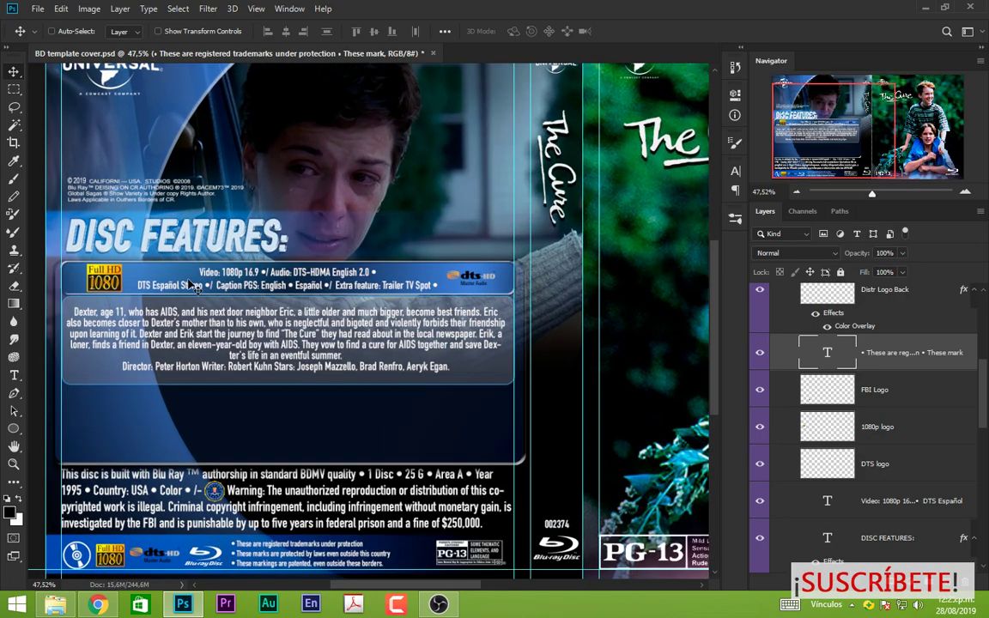
scroll(496, 294, "down", 4)
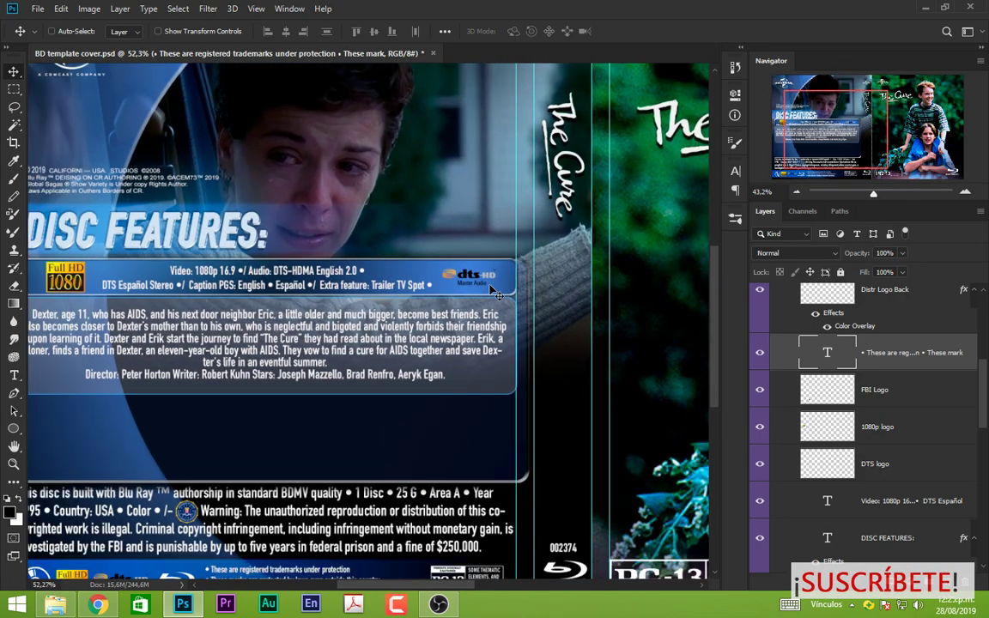
scroll(264, 329, "up", 1)
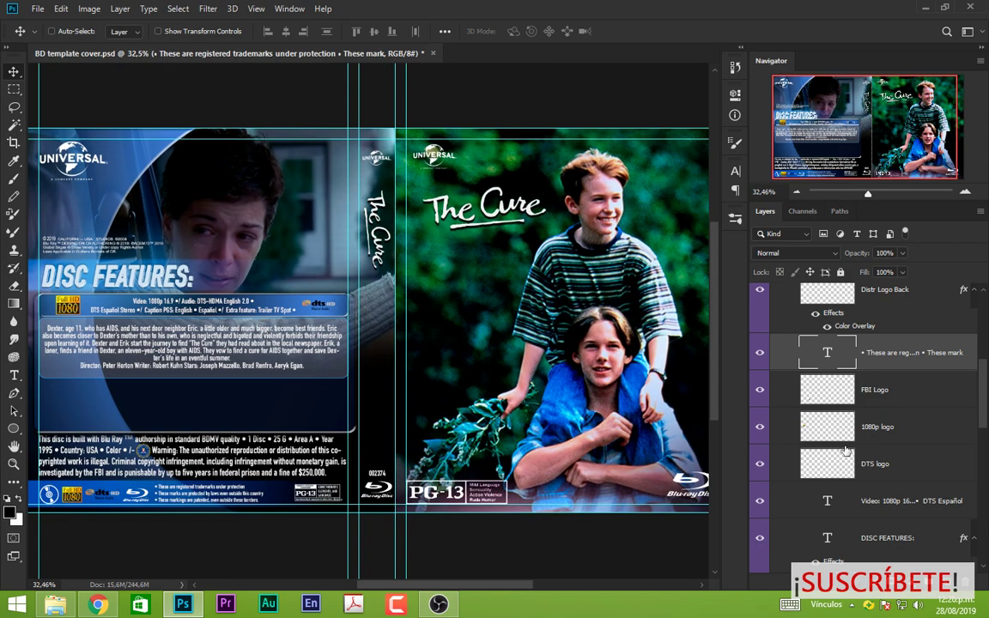
scroll(846, 450, "down", 1)
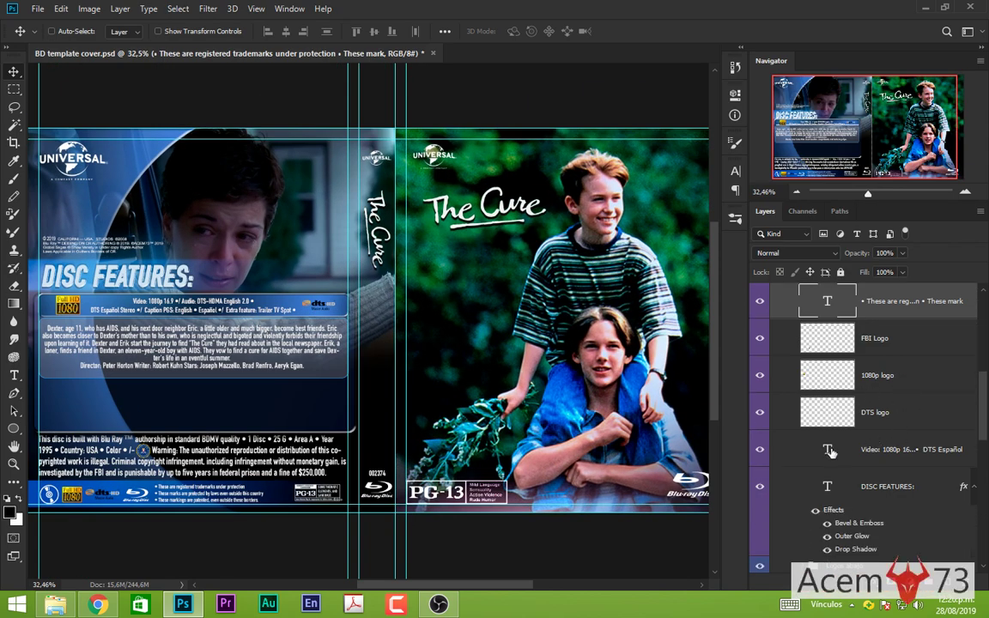
Edit the 'Video: 1080p 16.9…' disc features text and commit the change.
double_click(829, 452)
scroll(304, 313, "up", 2)
scroll(304, 314, "up", 1)
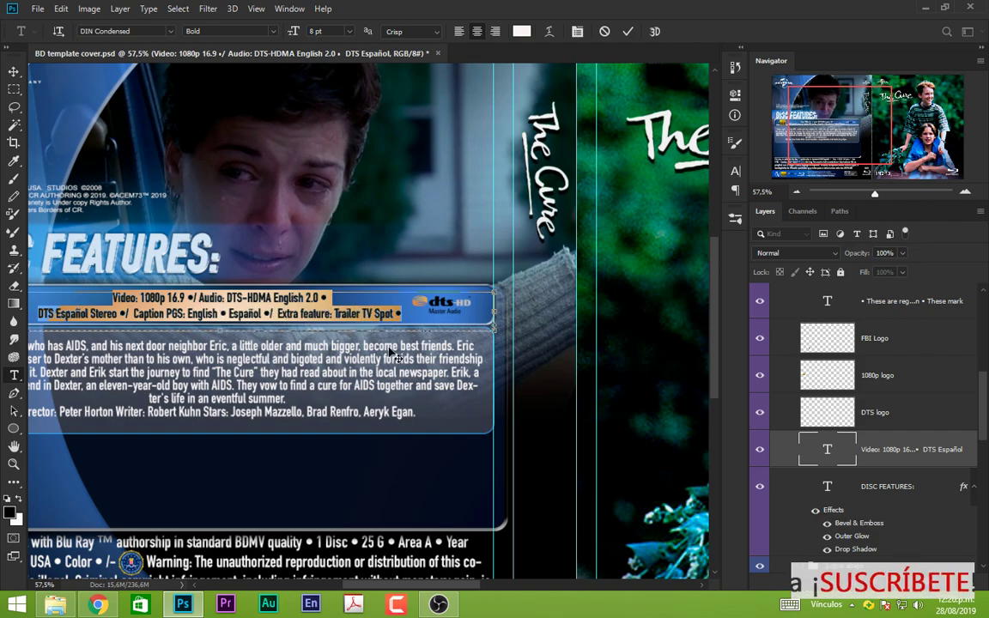
scroll(352, 316, "down", 1)
scroll(356, 322, "down", 1)
scroll(359, 330, "down", 1)
scroll(359, 330, "down", 1)
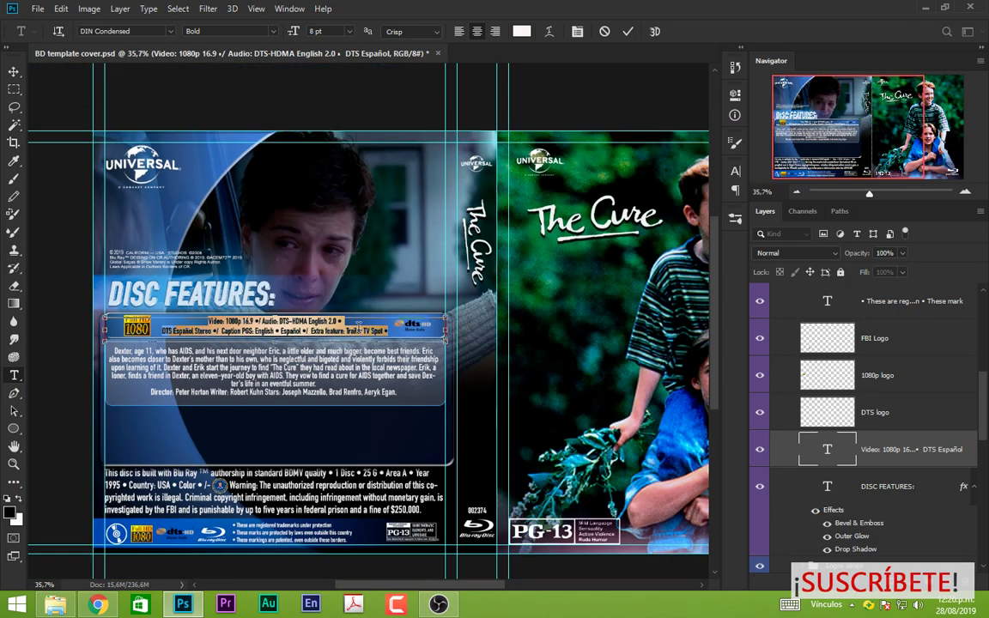
scroll(359, 330, "down", 1)
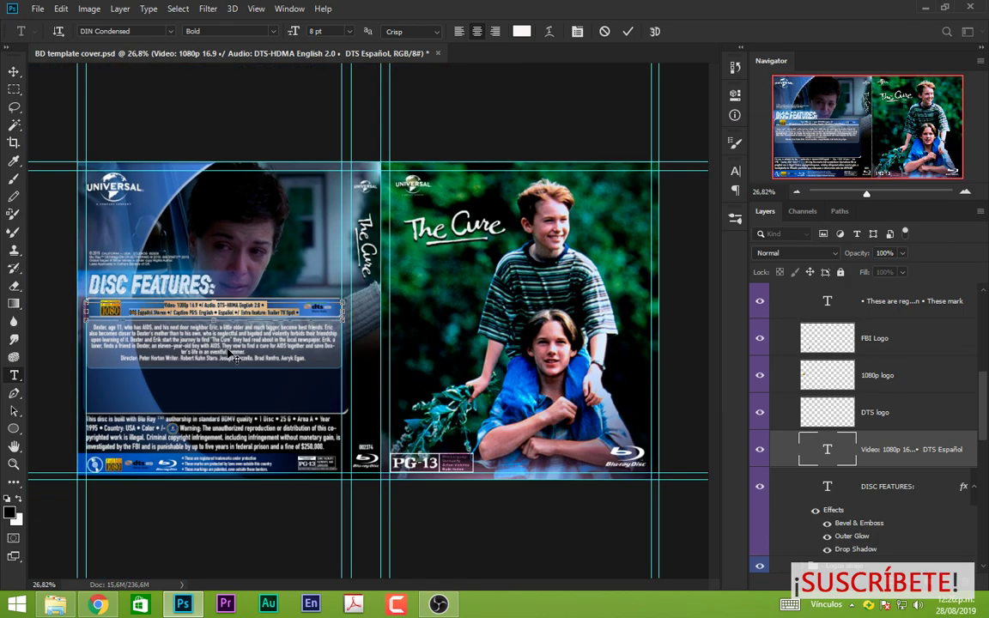
left_click(627, 31)
key("v")
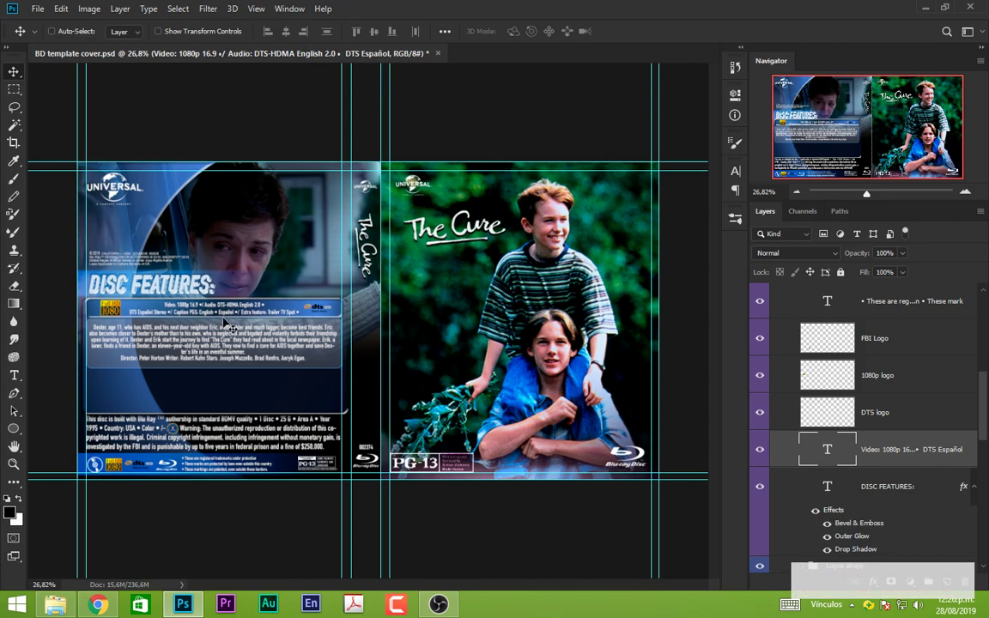
Fit the whole cover in the window to review the DISC FEATURES box.
scroll(228, 322, "up", 1)
scroll(228, 322, "up", 1)
key("ctrl+0")
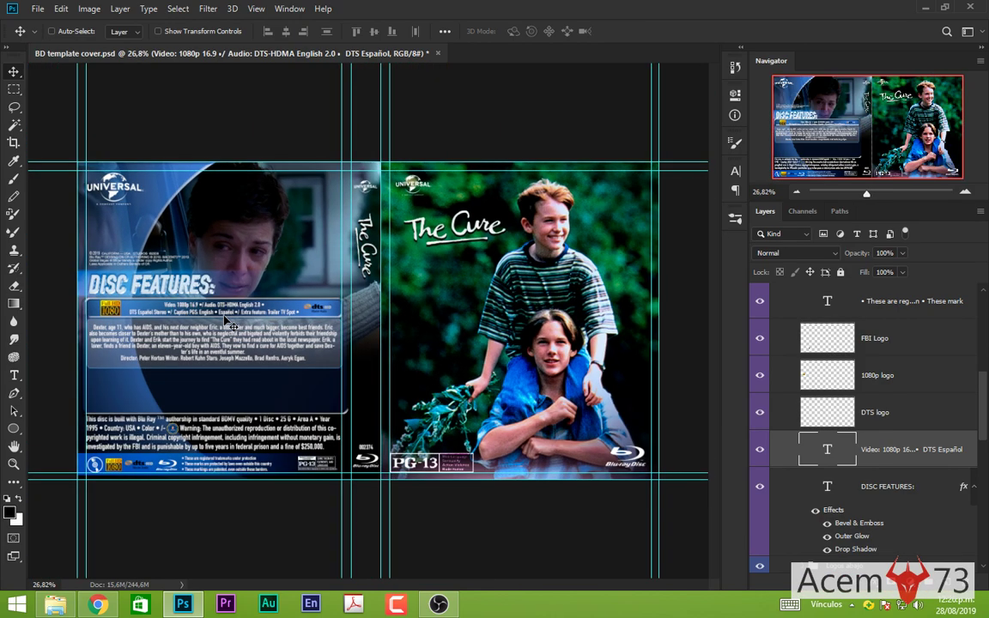
scroll(900, 482, "down", 1)
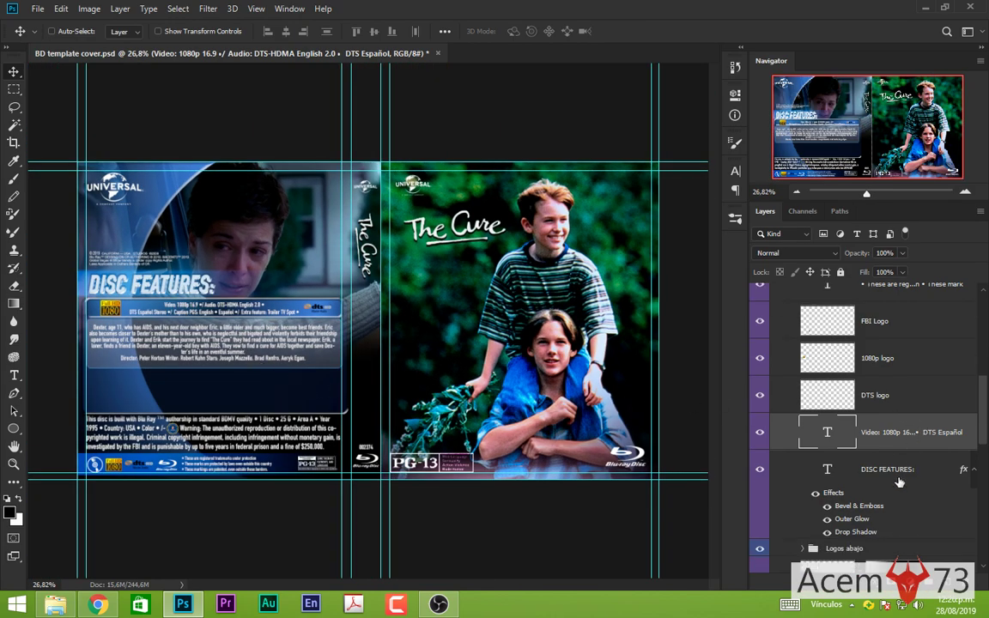
scroll(891, 464, "down", 3)
double_click(828, 418)
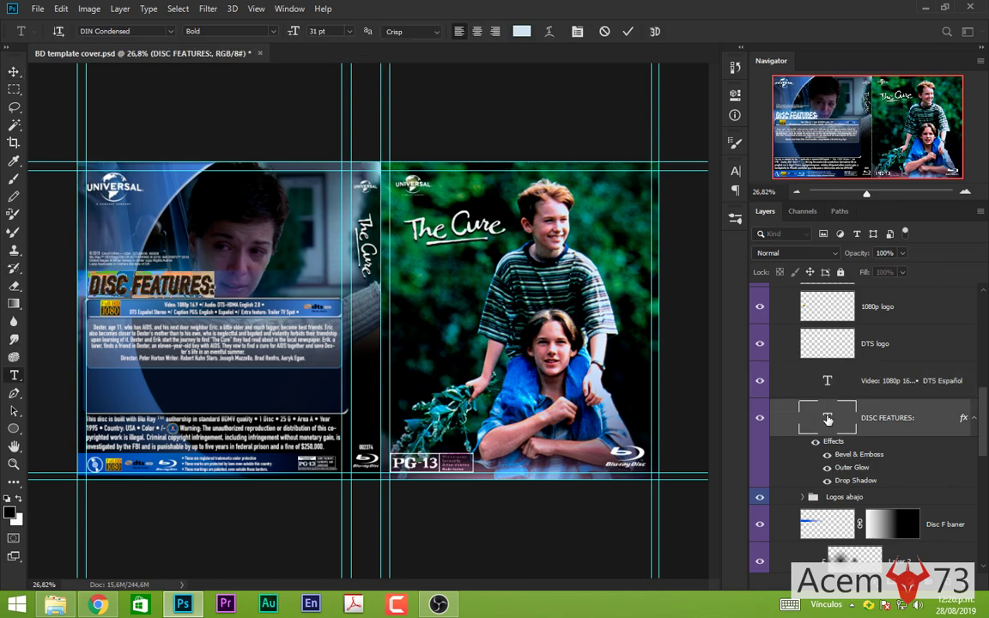
key("ctrl+Return")
key("v")
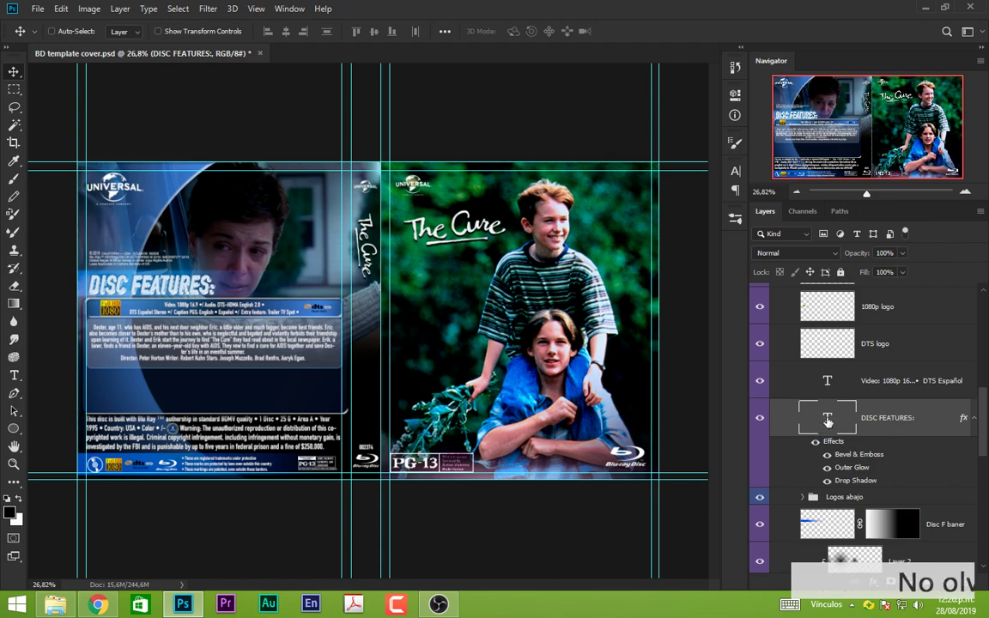
left_click_drag(827, 454, 827, 468)
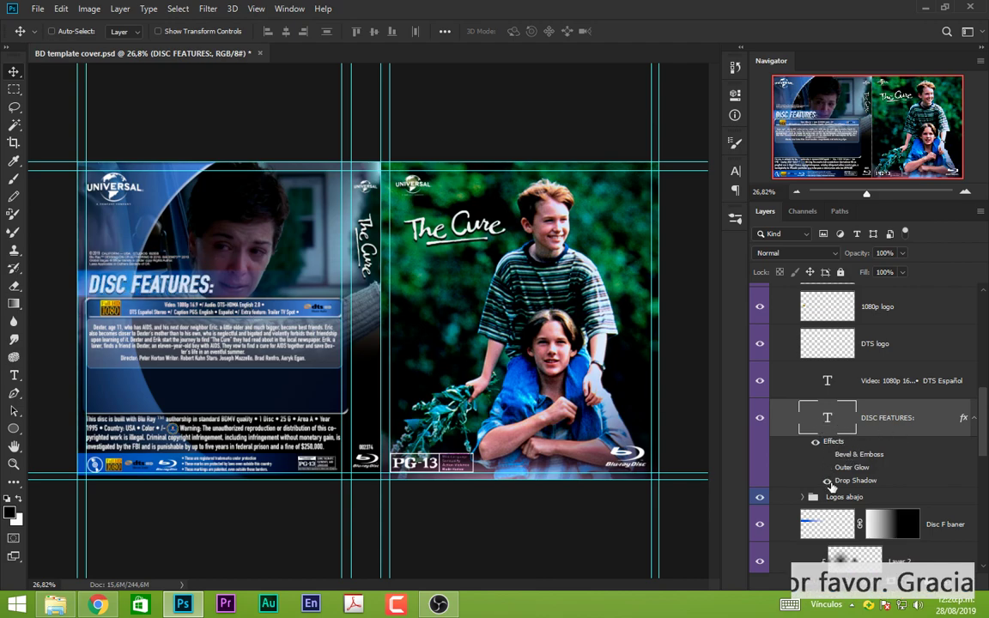
left_click(827, 481)
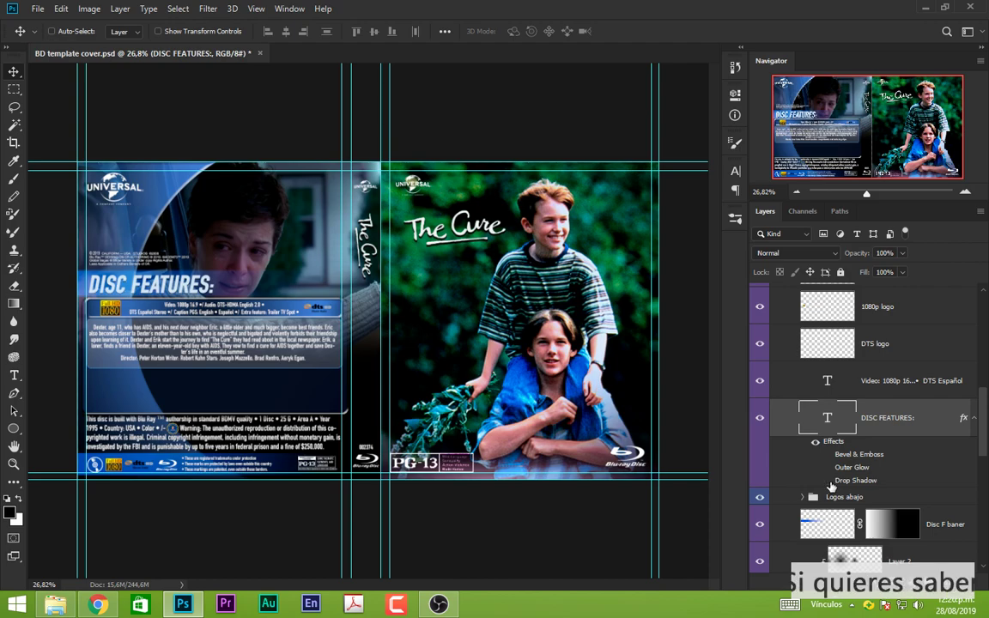
left_click(828, 482)
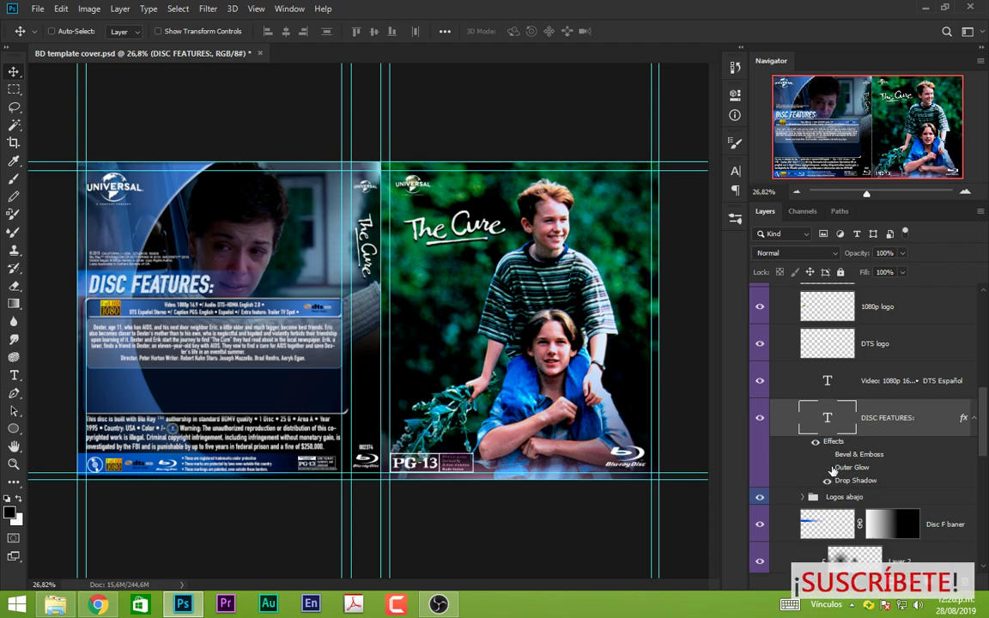
left_click(827, 468)
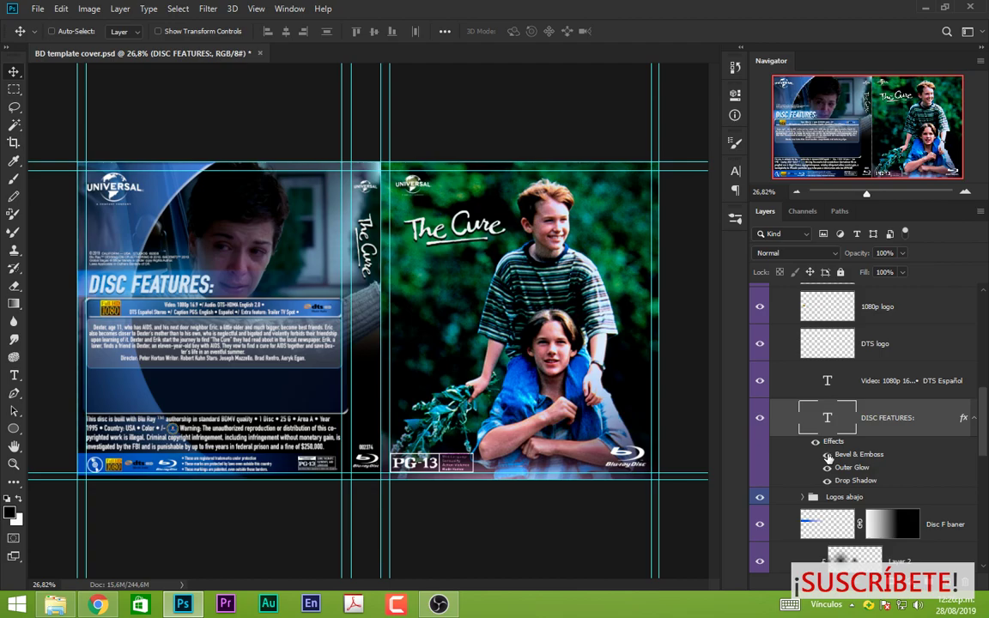
left_click(828, 455)
scroll(210, 284, "up", 1)
scroll(202, 286, "up", 2)
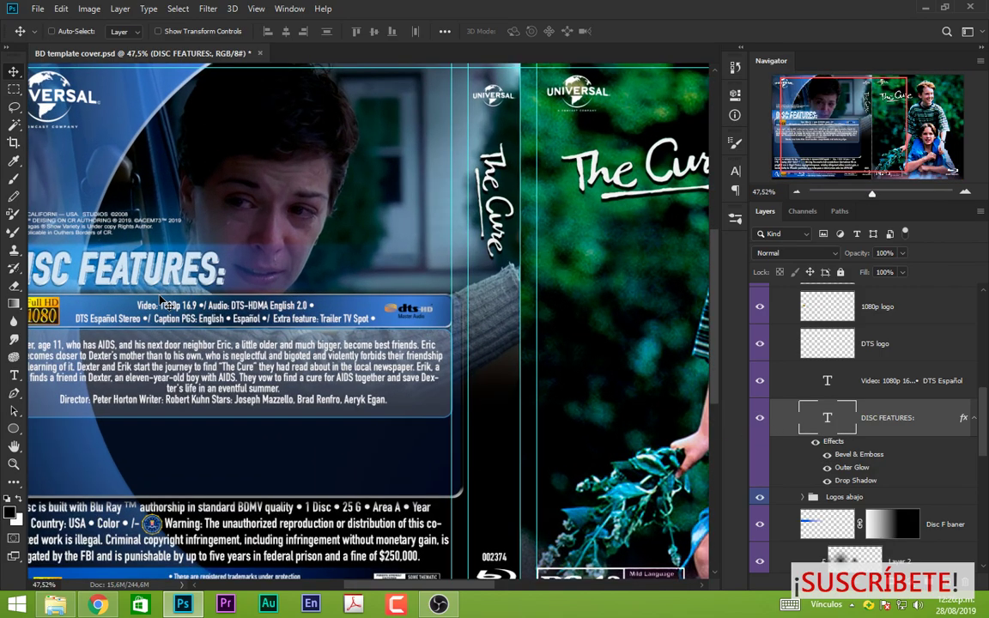
scroll(191, 289, "up", 1)
scroll(191, 290, "down", 3)
scroll(190, 290, "down", 1)
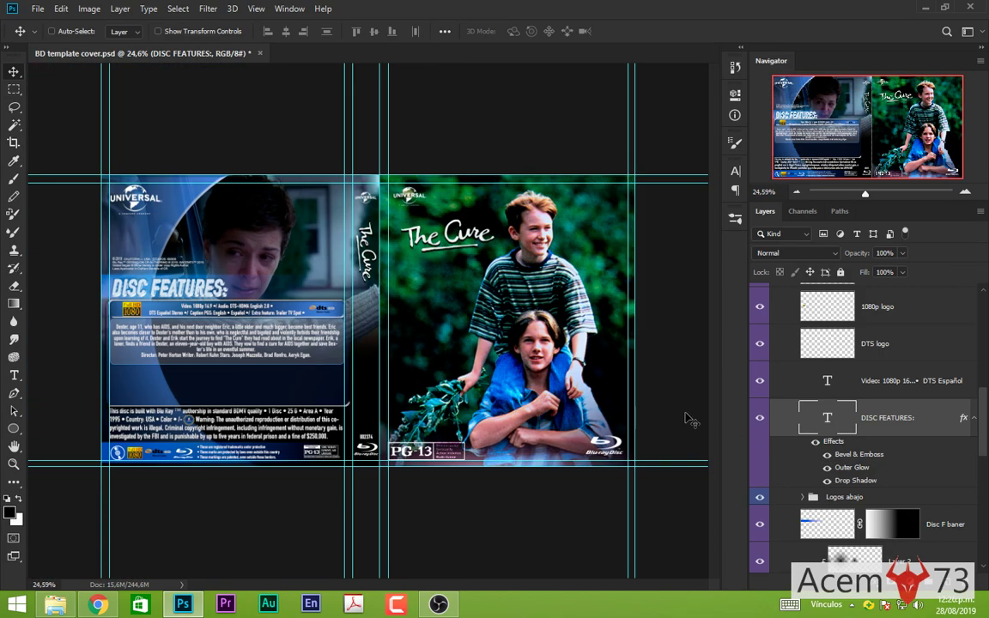
scroll(908, 453, "down", 2)
scroll(908, 453, "down", 1)
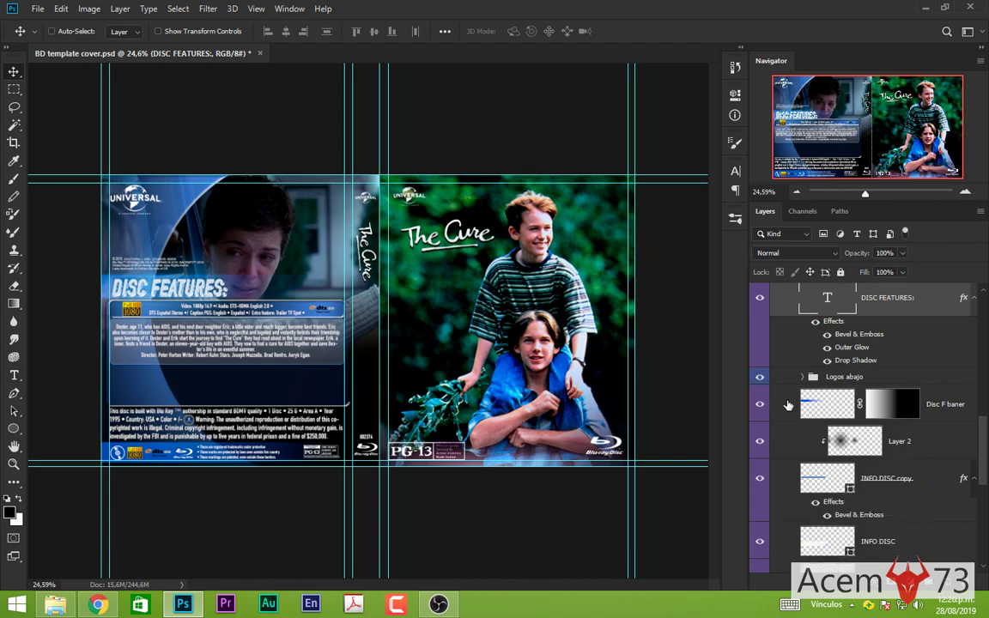
left_click(761, 407)
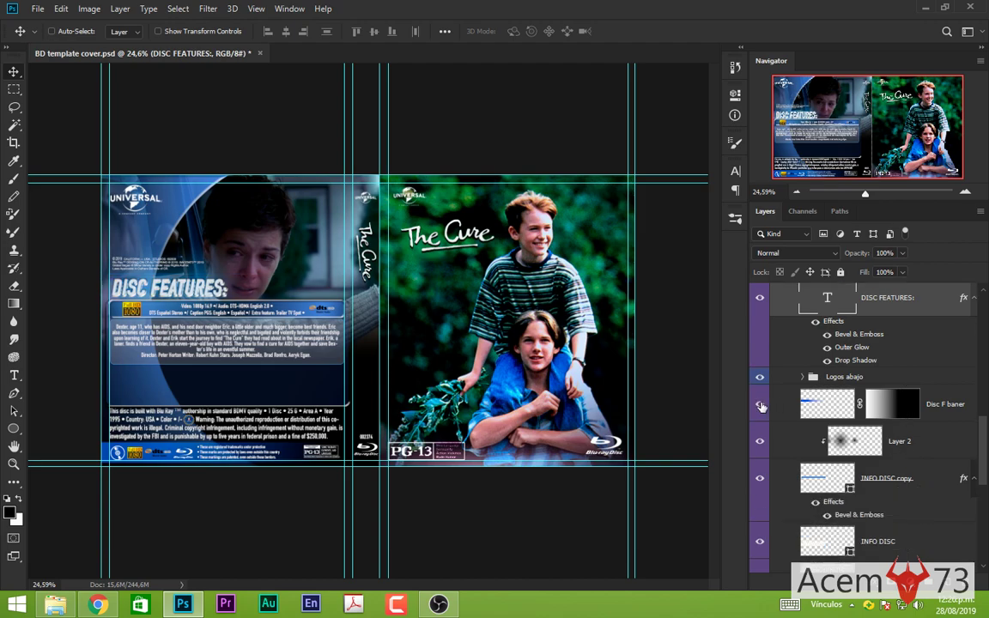
left_click(761, 405)
left_click(930, 445)
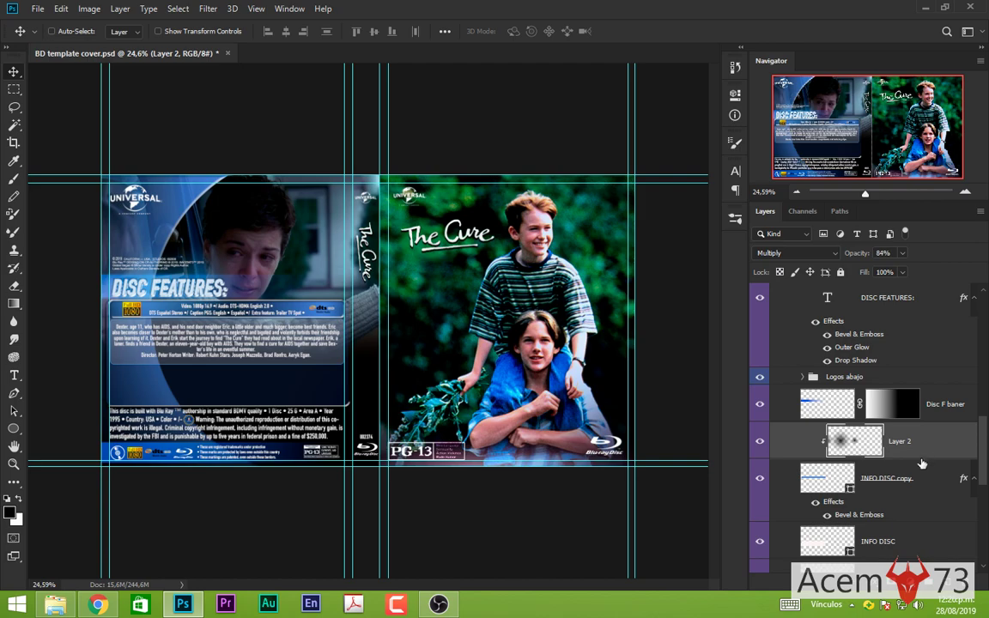
scroll(910, 460, "down", 1)
left_click(760, 430)
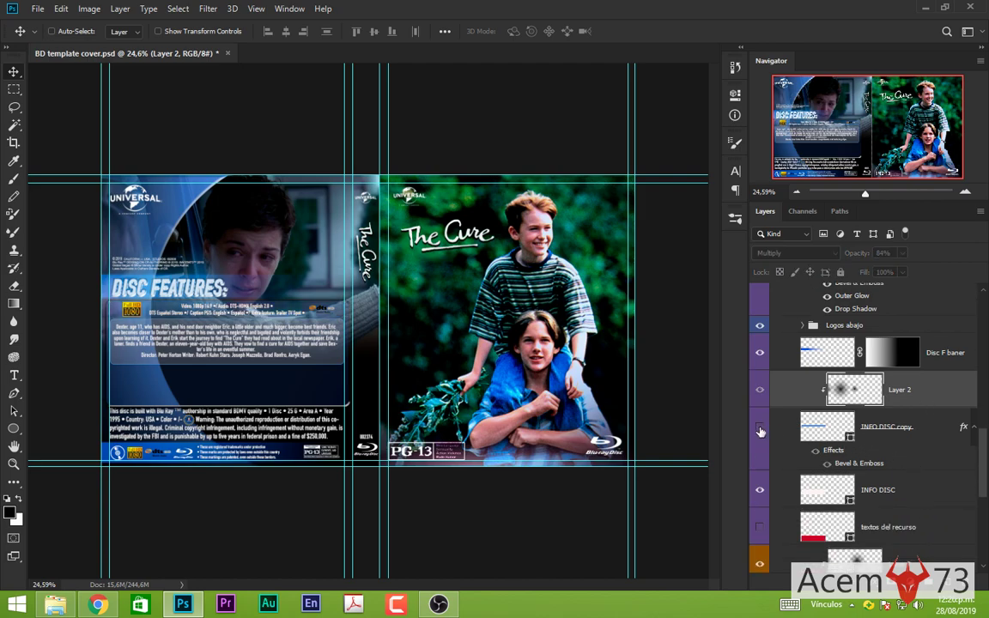
left_click(760, 430)
left_click(760, 430)
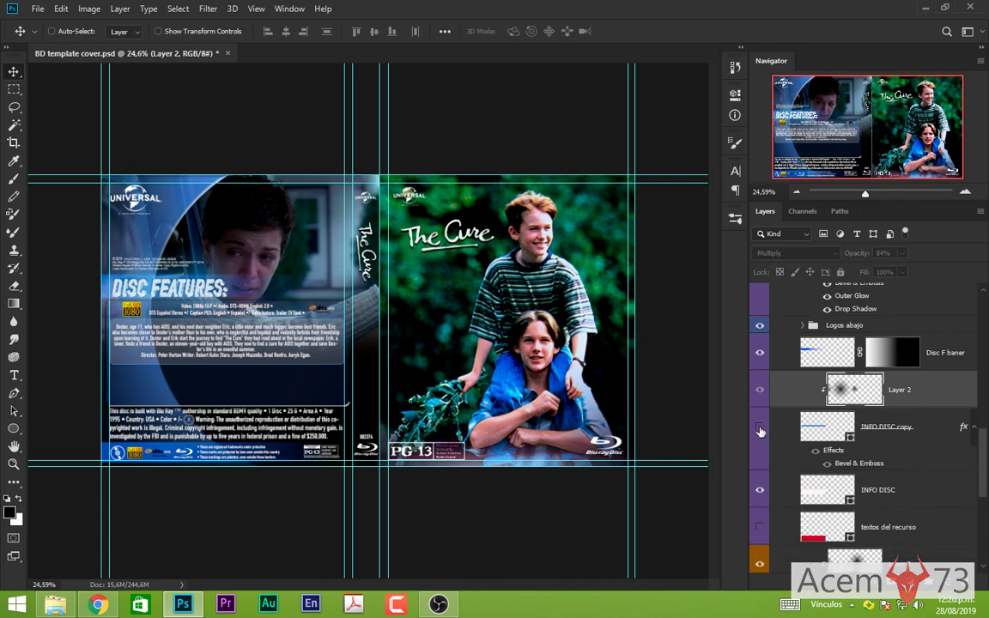
left_click(760, 430)
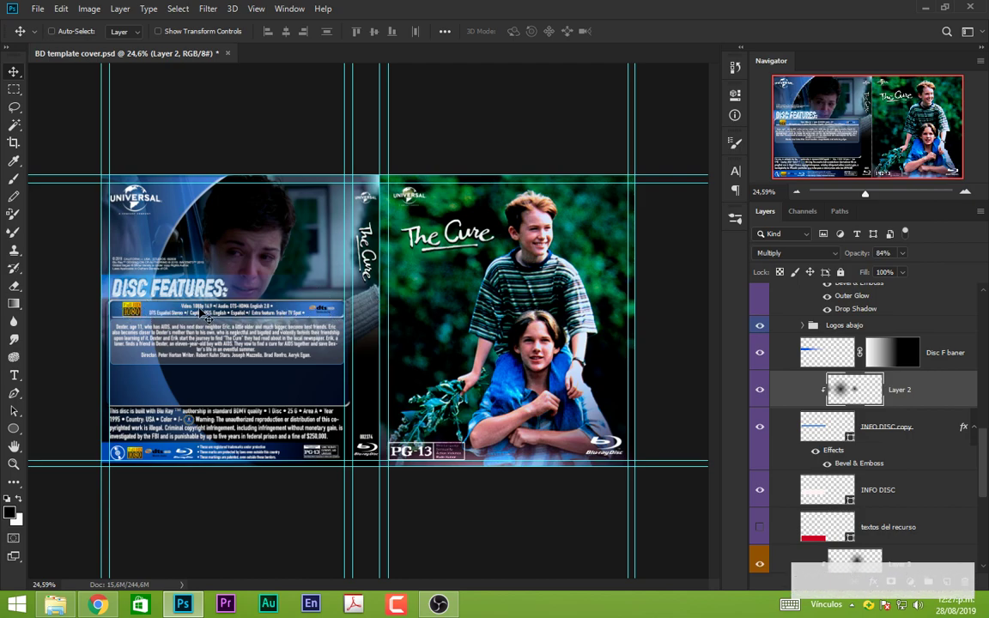
scroll(146, 311, "up", 2)
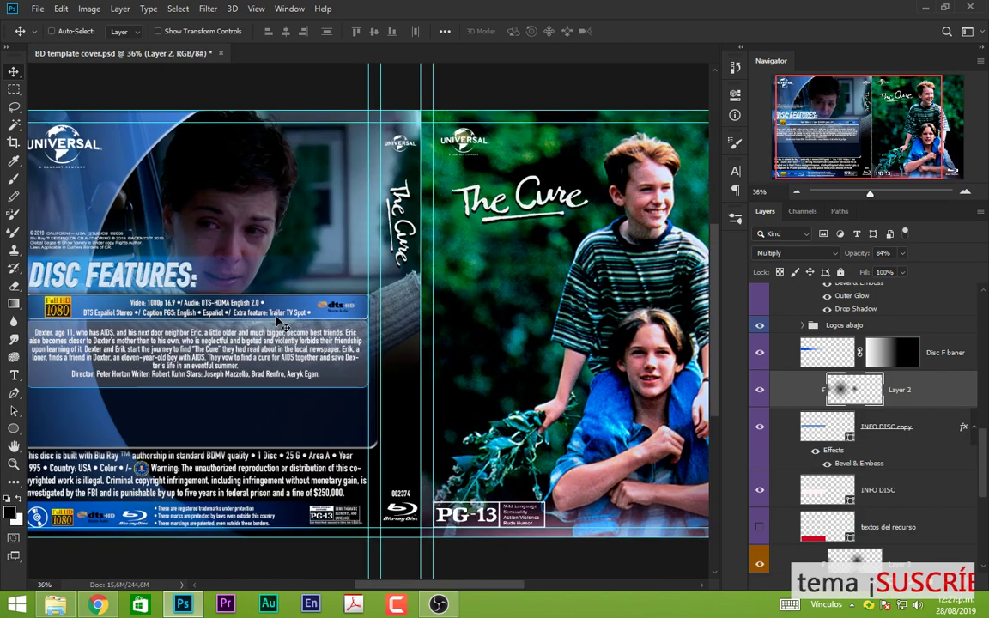
scroll(153, 313, "down", 1)
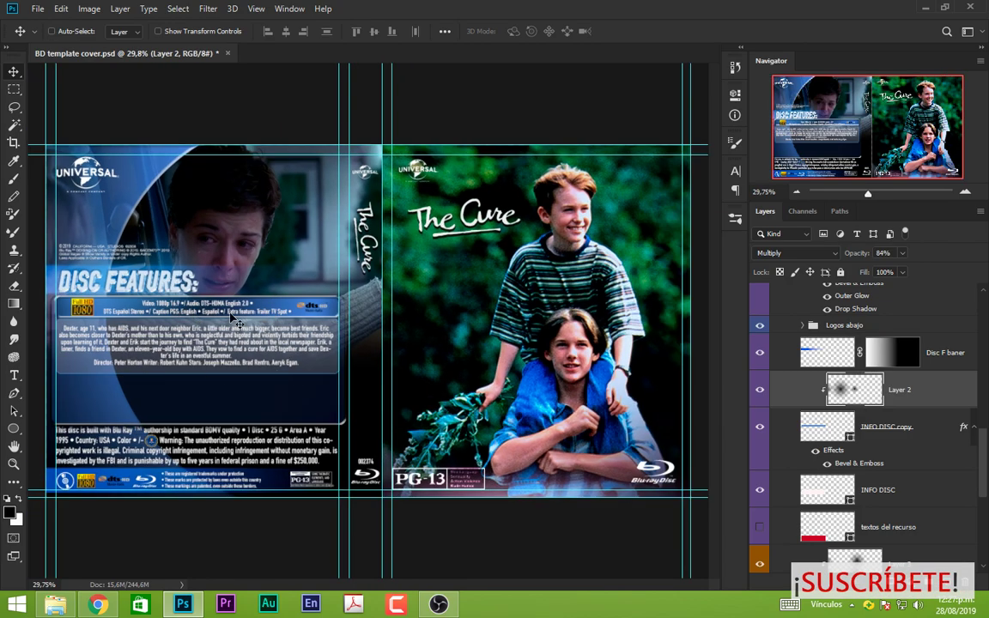
scroll(378, 313, "down", 2)
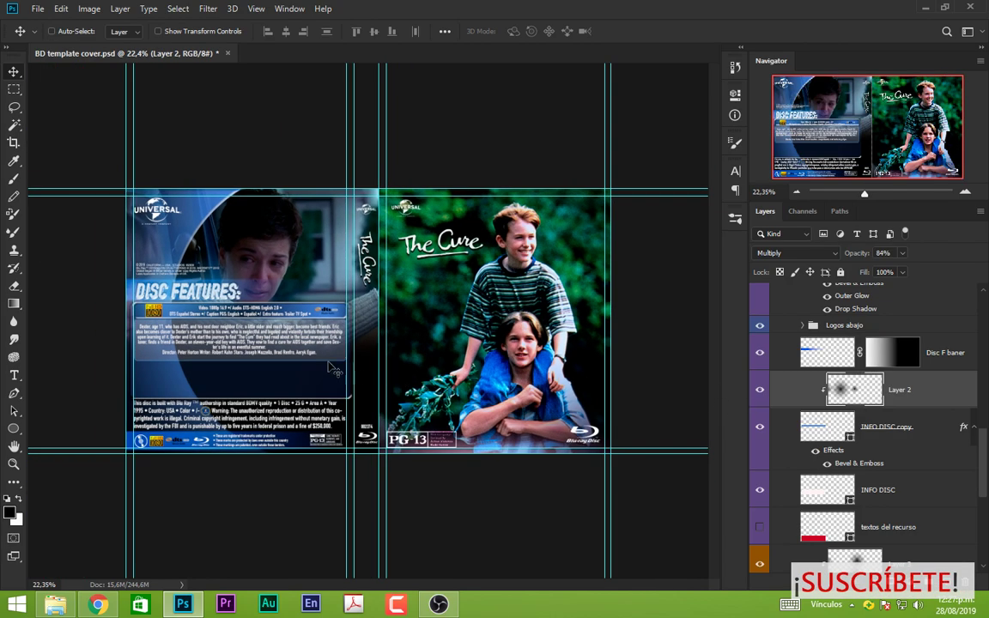
scroll(297, 339, "up", 1)
scroll(253, 347, "up", 1)
scroll(196, 327, "down", 1)
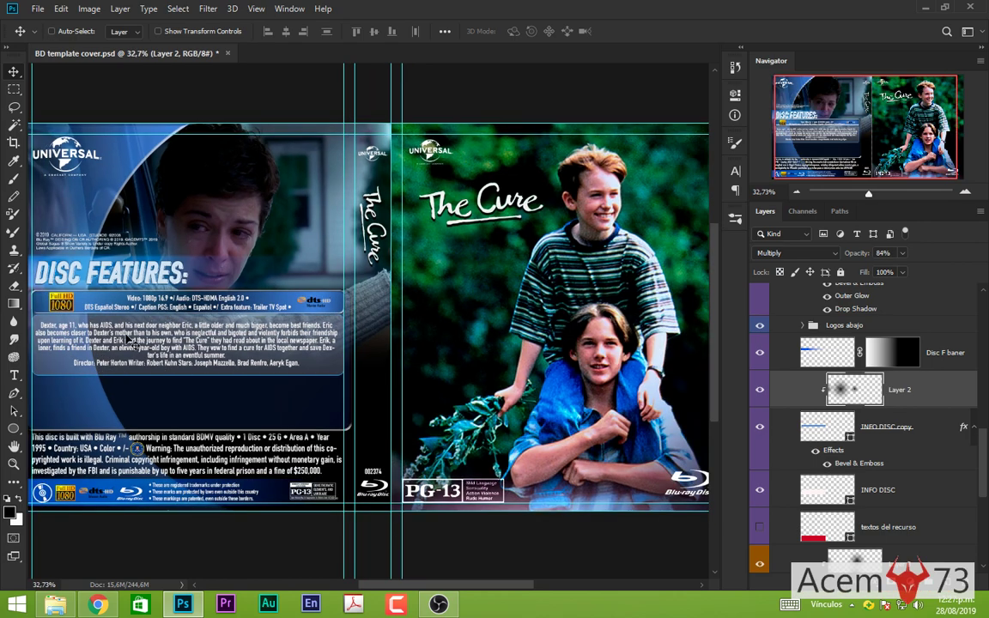
scroll(279, 350, "down", 1)
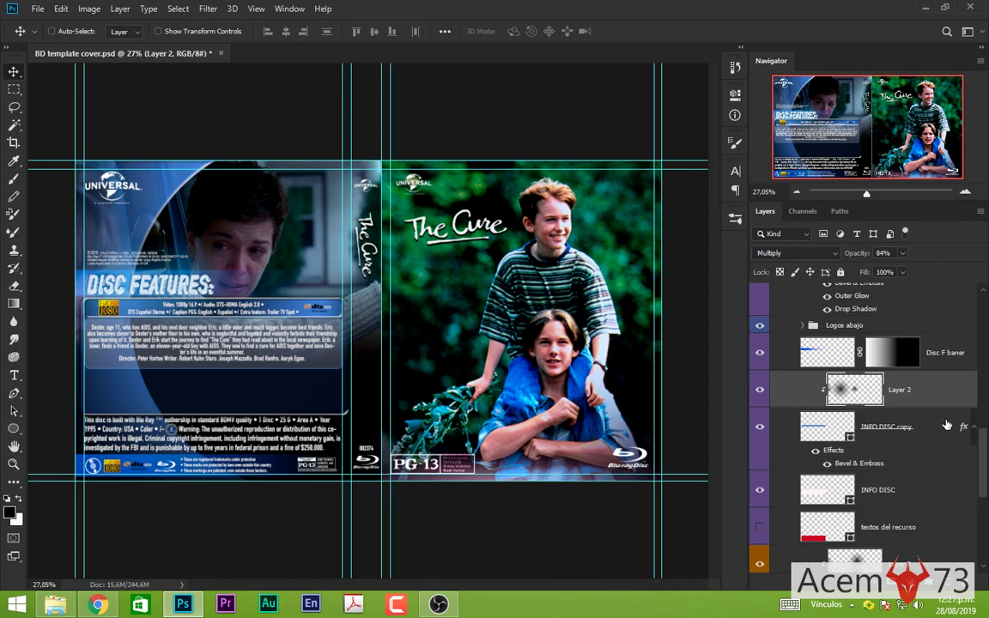
scroll(946, 425, "down", 2)
left_click(911, 422)
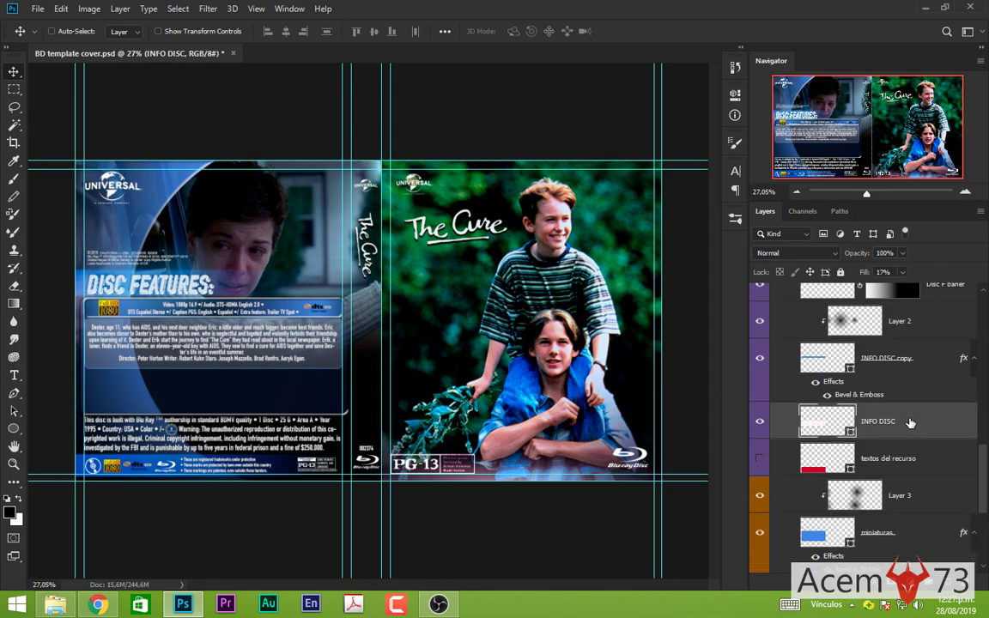
left_click(760, 422)
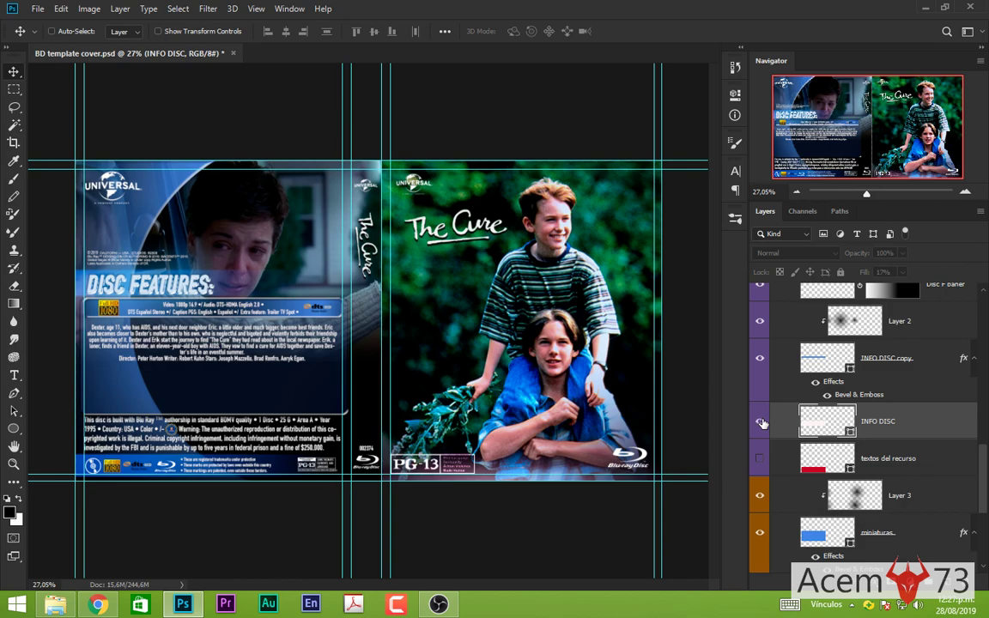
left_click(759, 421)
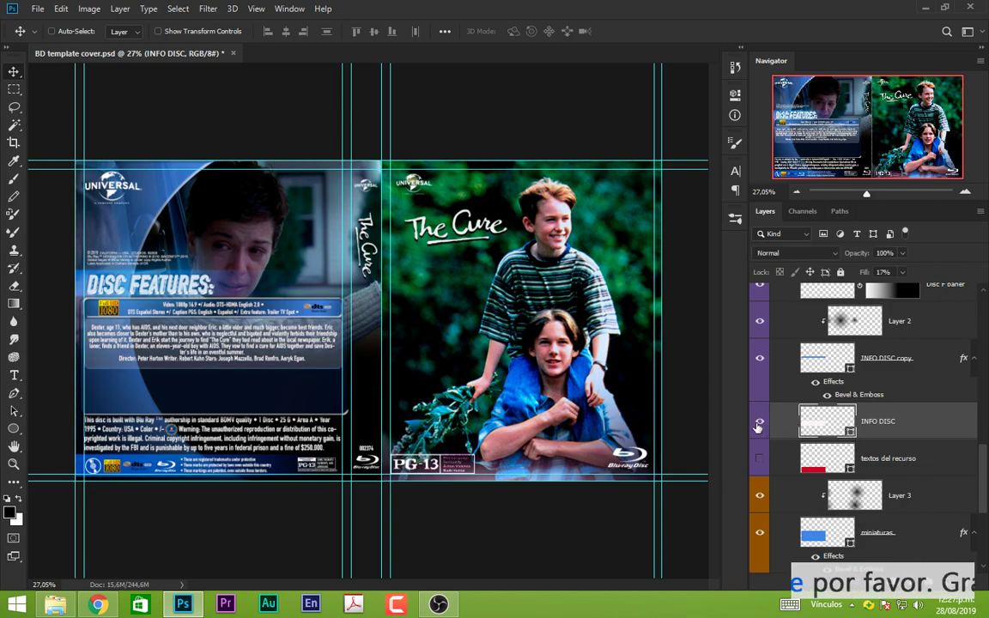
left_click(759, 422)
left_click(759, 421)
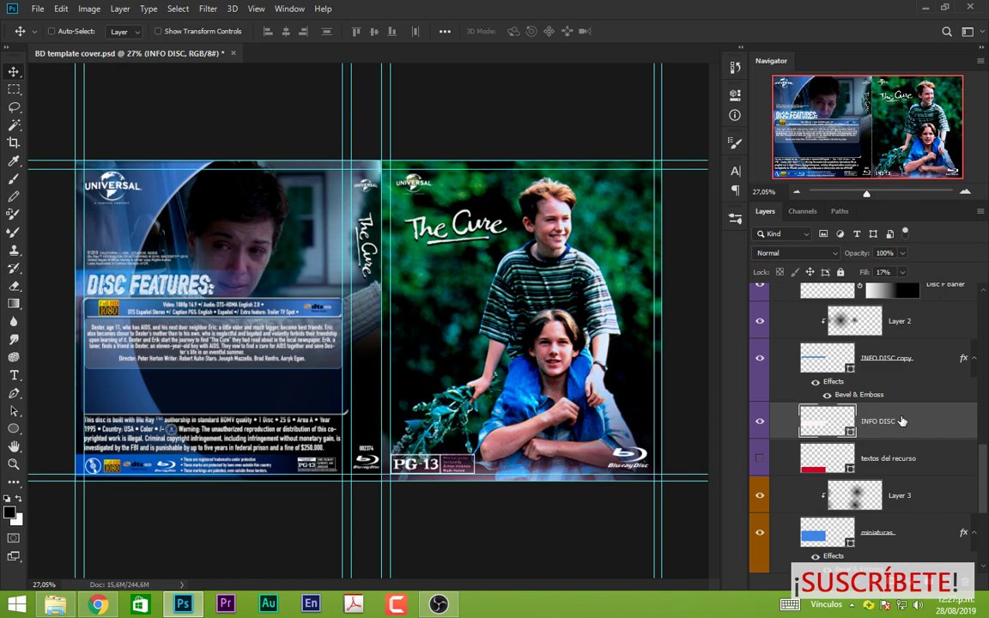
left_click(735, 98)
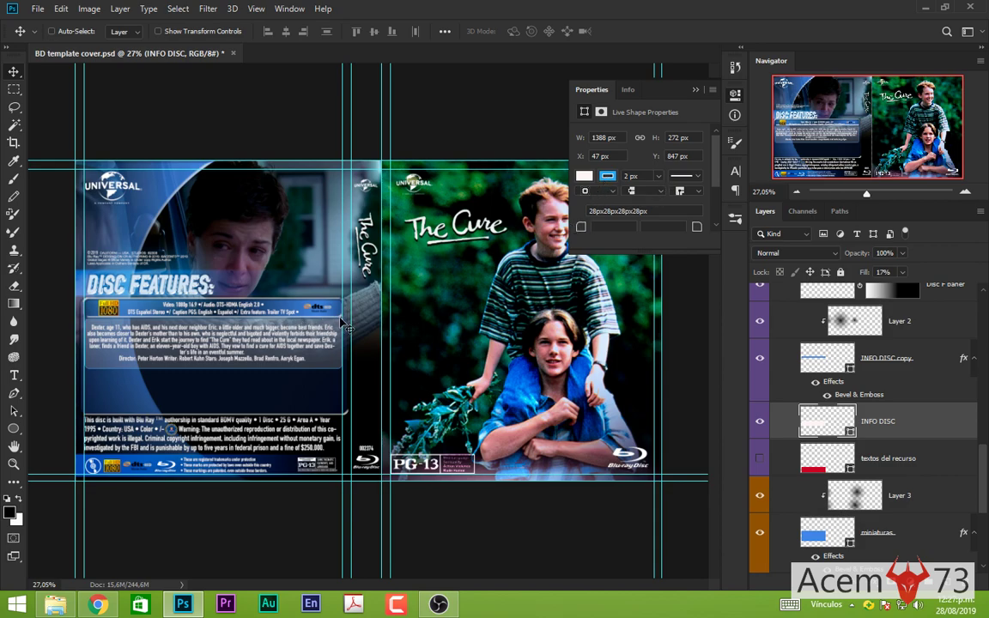
left_click(695, 90)
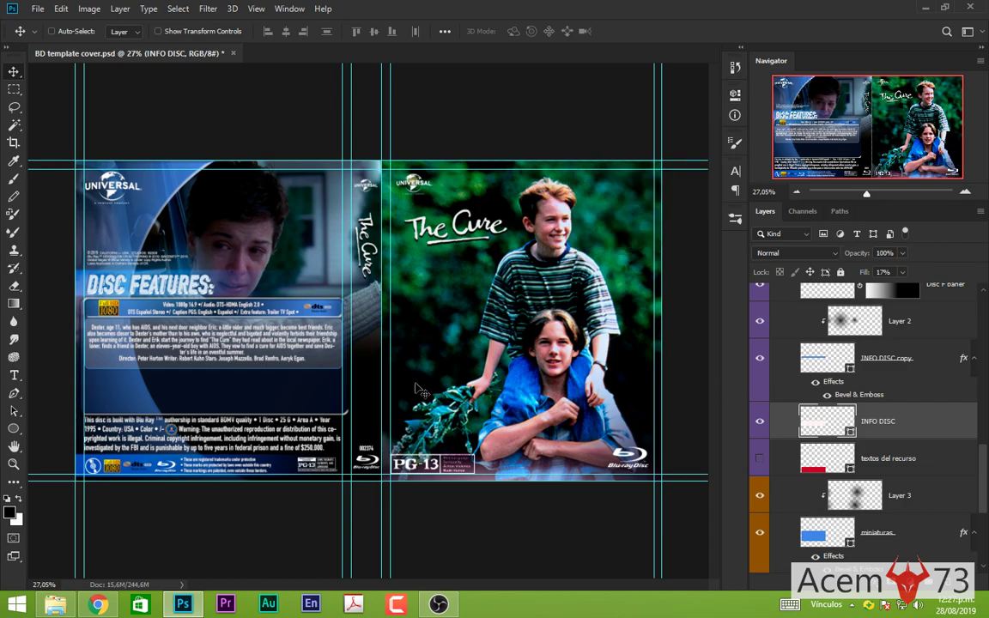
scroll(887, 459, "down", 1)
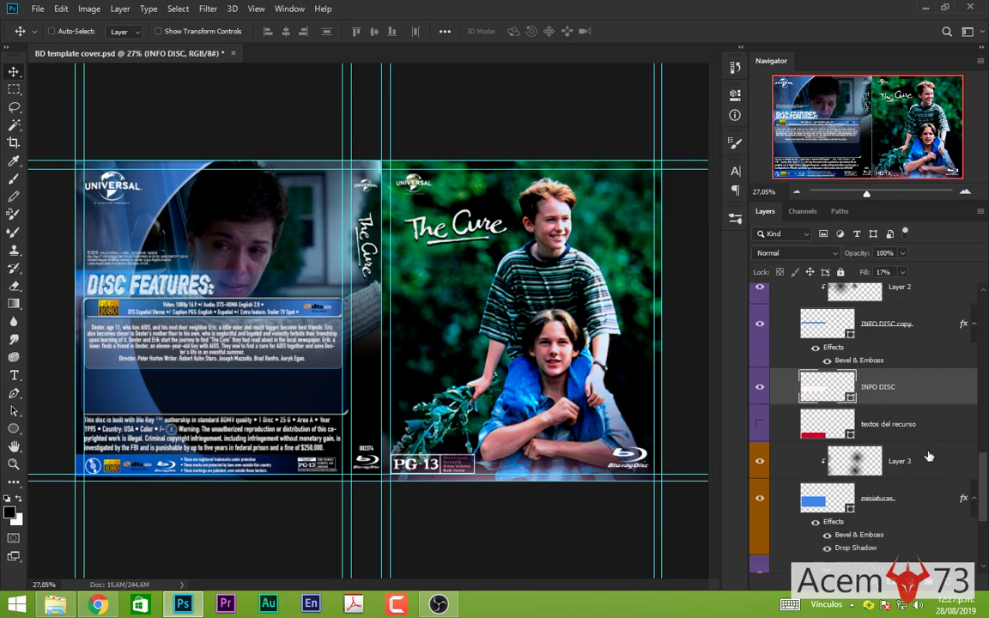
left_click(759, 425)
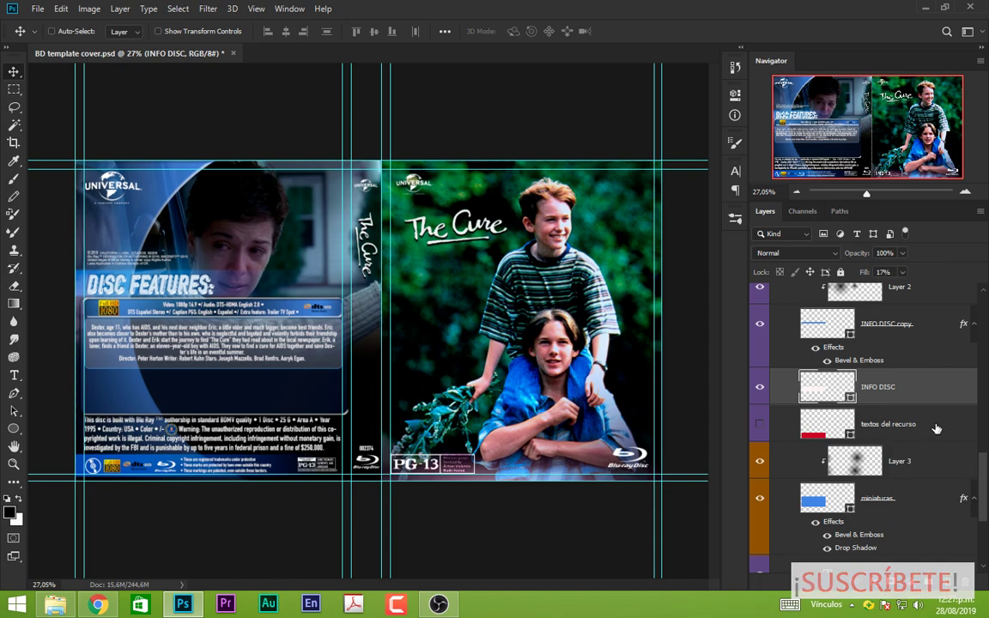
scroll(824, 412, "down", 4)
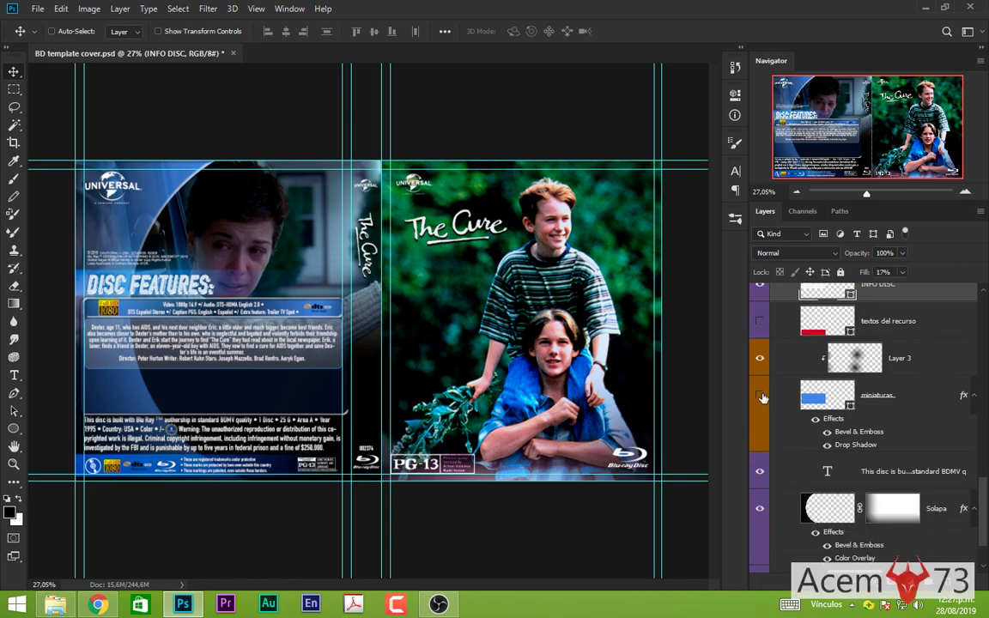
left_click(759, 396)
left_click(760, 395)
scroll(882, 436, "down", 1)
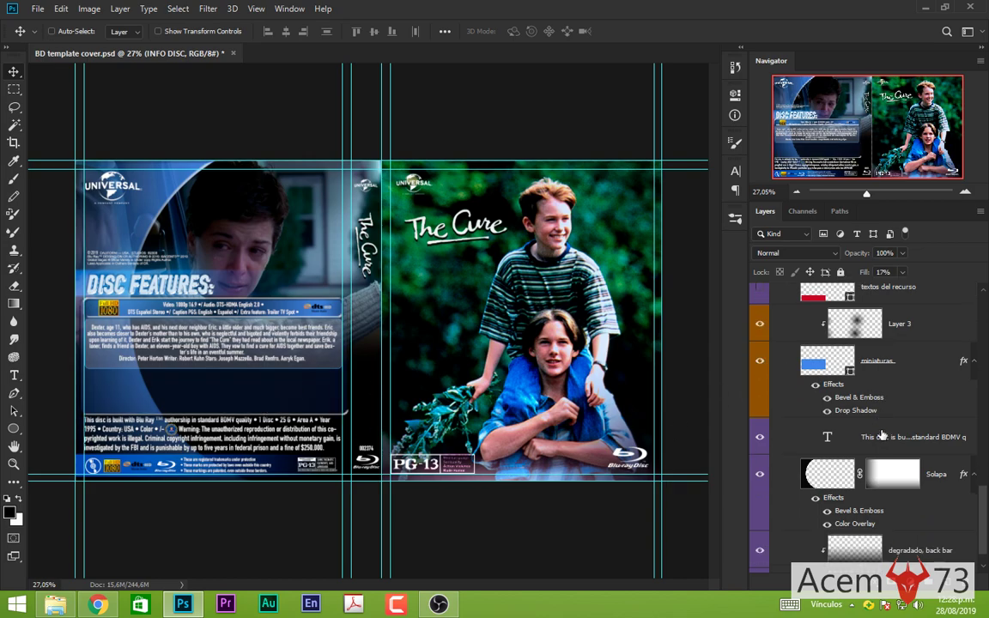
left_click(760, 476)
left_click(760, 476)
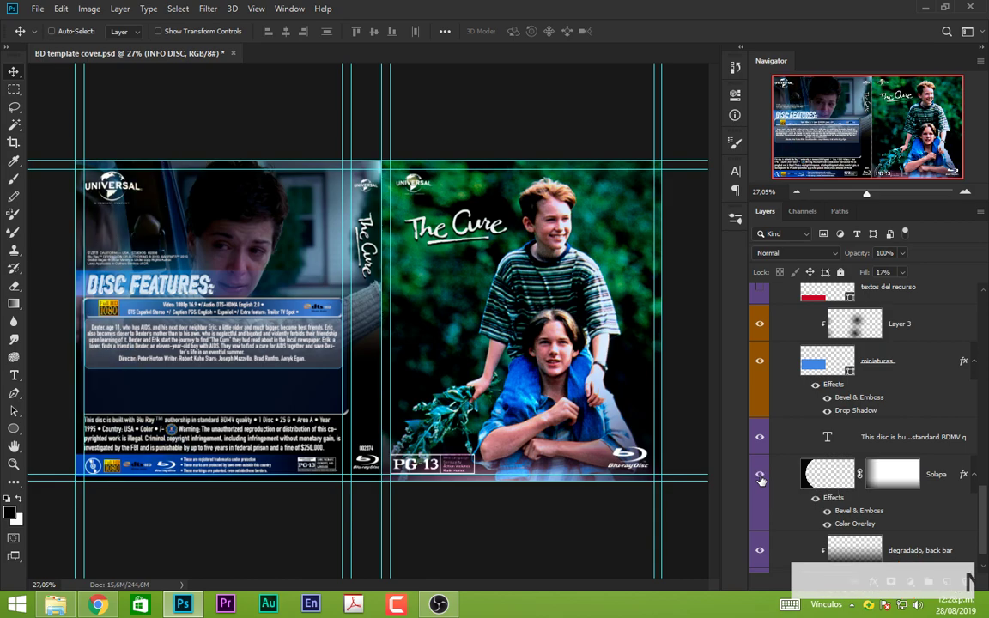
left_click(760, 476)
scroll(765, 481, "down", 1)
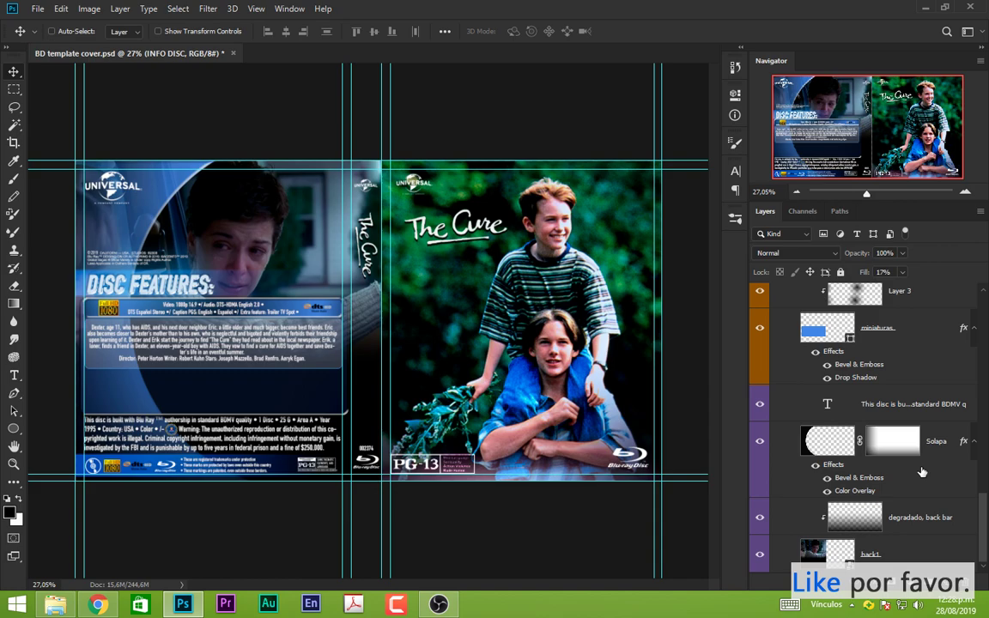
left_click(760, 518)
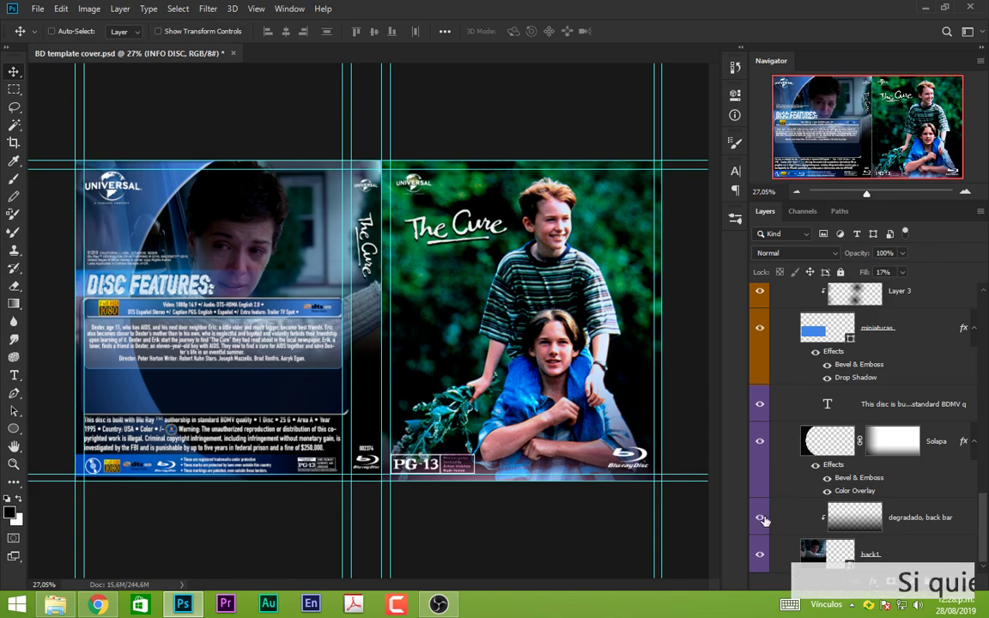
left_click(760, 518)
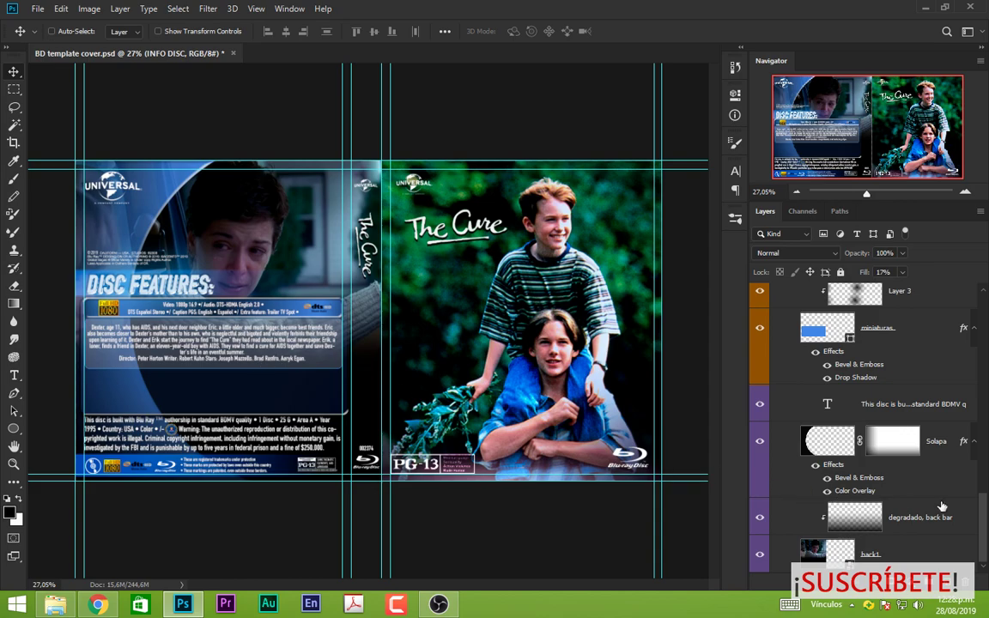
scroll(941, 504, "up", 1)
scroll(936, 498, "up", 2)
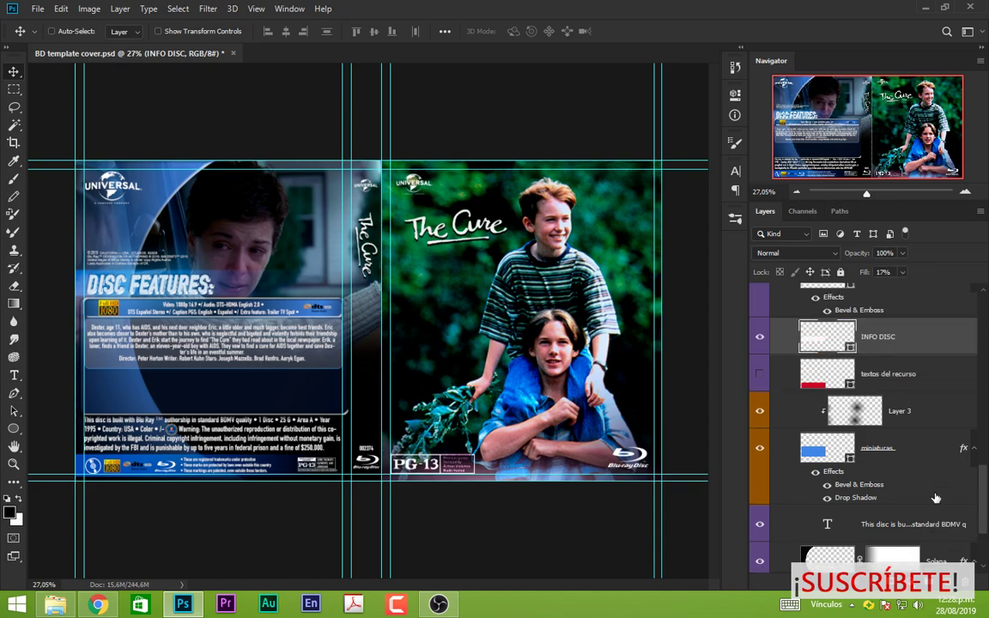
scroll(936, 498, "up", 2)
scroll(931, 494, "up", 3)
scroll(859, 460, "up", 2)
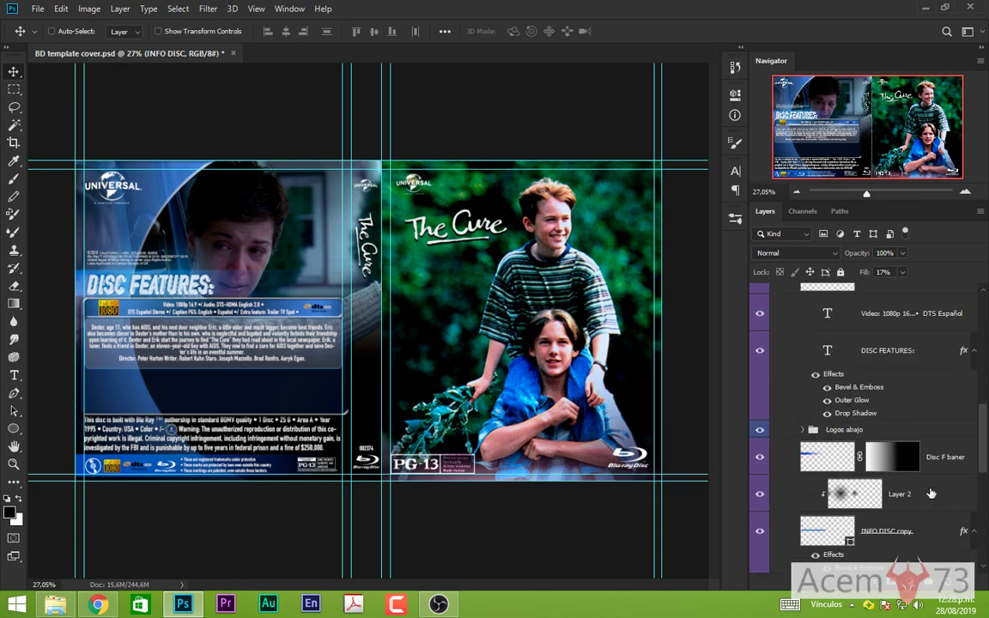
left_click(843, 430)
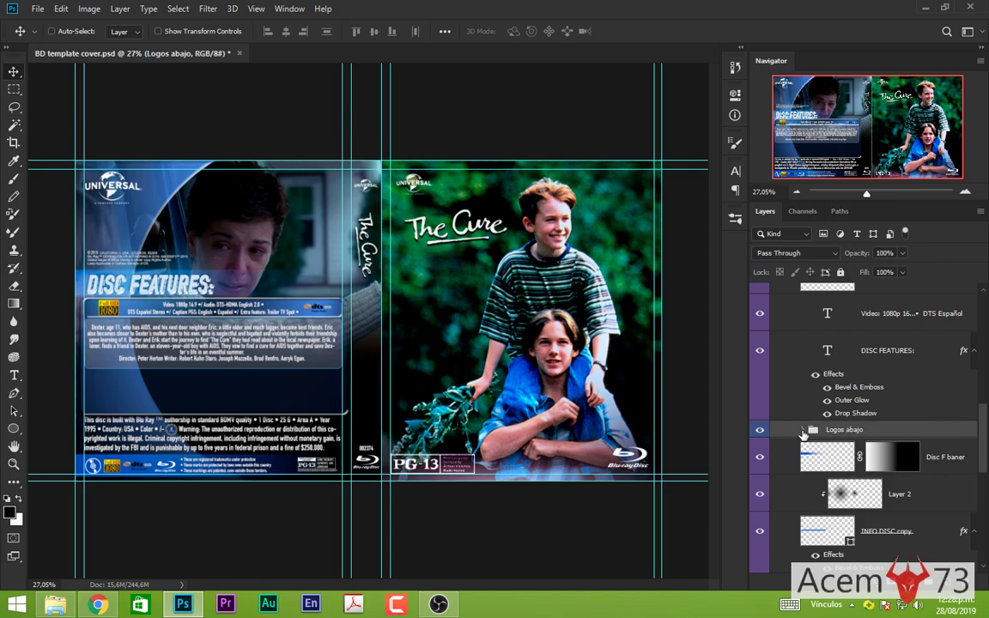
left_click(802, 429)
scroll(853, 430, "down", 1)
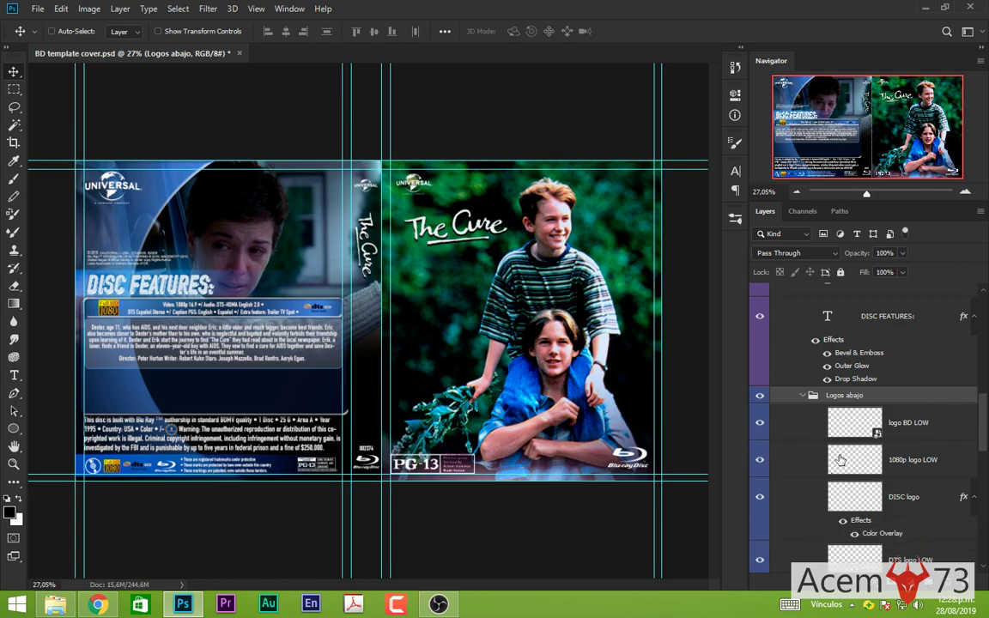
left_click(760, 396)
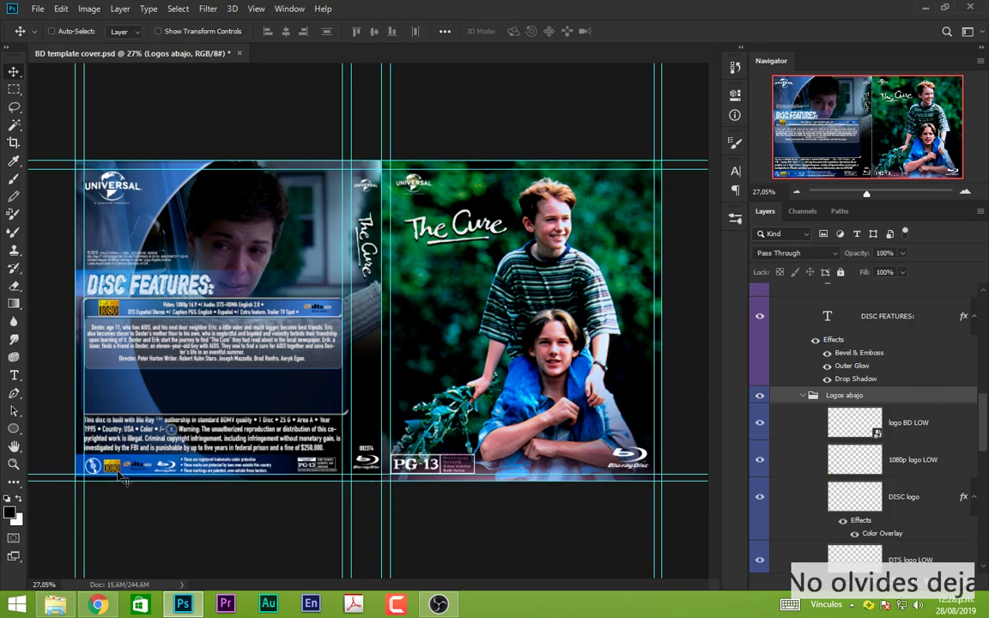
scroll(386, 477, "up", 4)
scroll(318, 490, "up", 4)
scroll(243, 505, "up", 3)
scroll(243, 505, "down", 5)
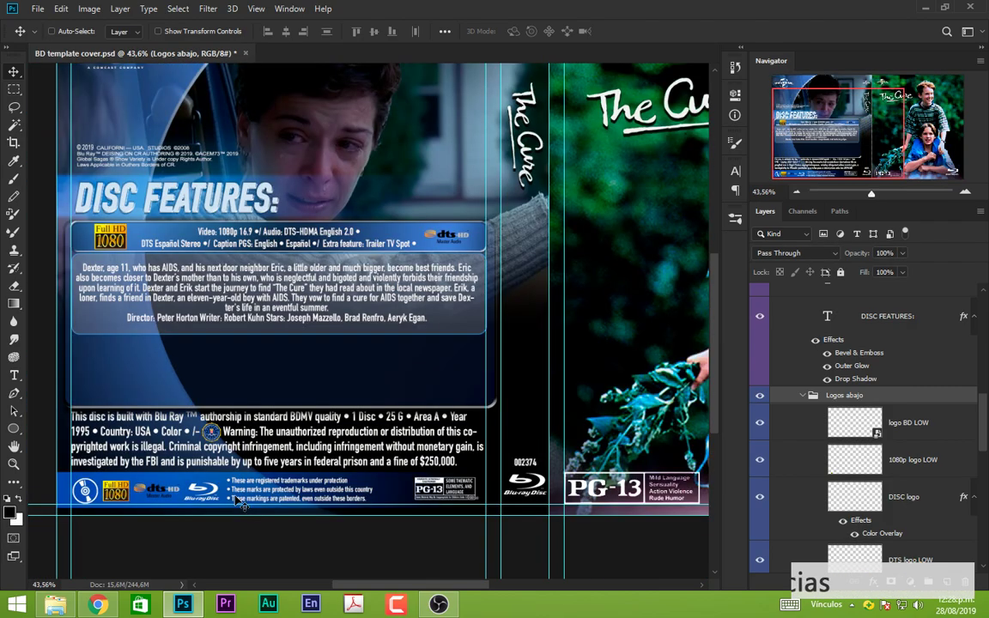
scroll(172, 498, "down", 4)
scroll(73, 494, "up", 1)
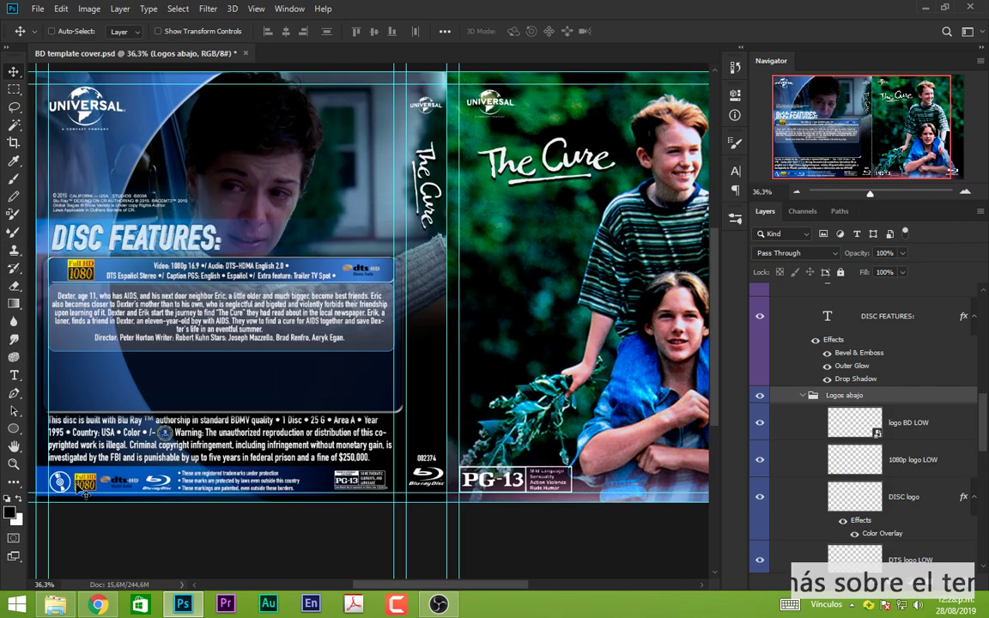
scroll(71, 494, "up", 1)
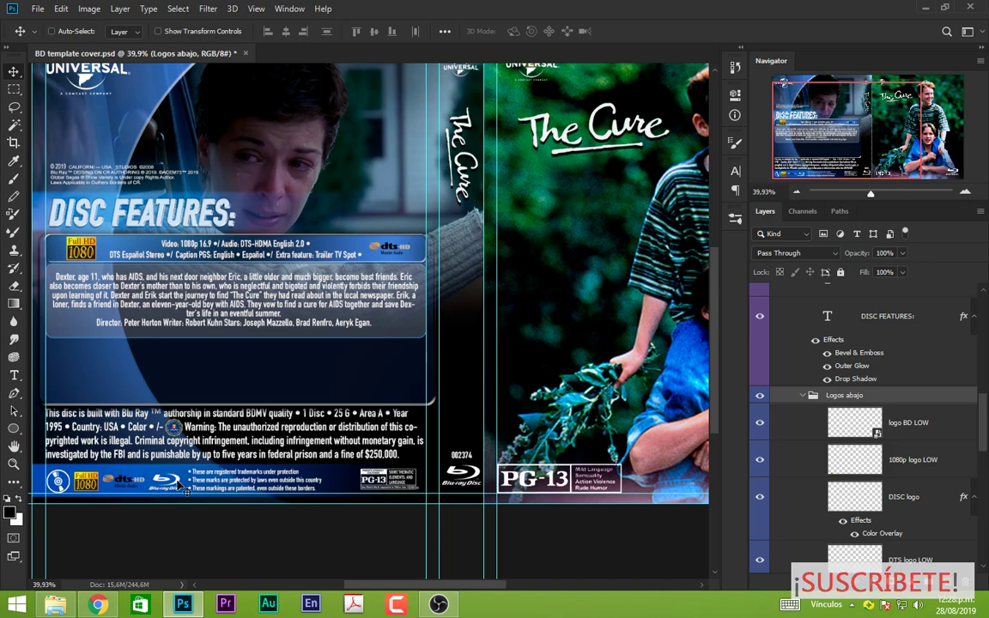
scroll(185, 489, "down", 2)
scroll(348, 484, "down", 1)
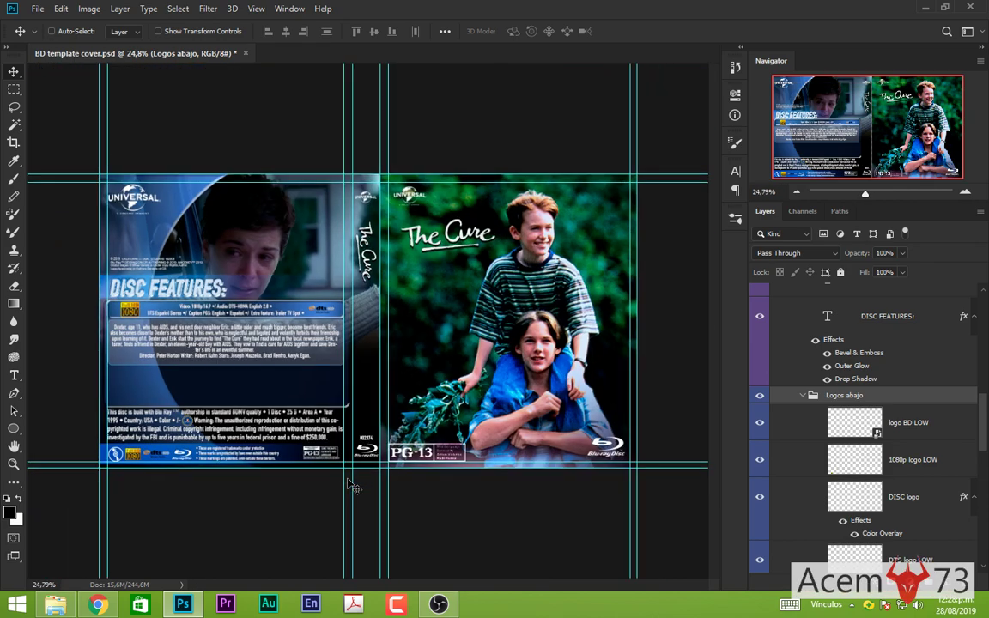
scroll(326, 461, "down", 1)
scroll(325, 460, "up", 1)
scroll(361, 459, "down", 1)
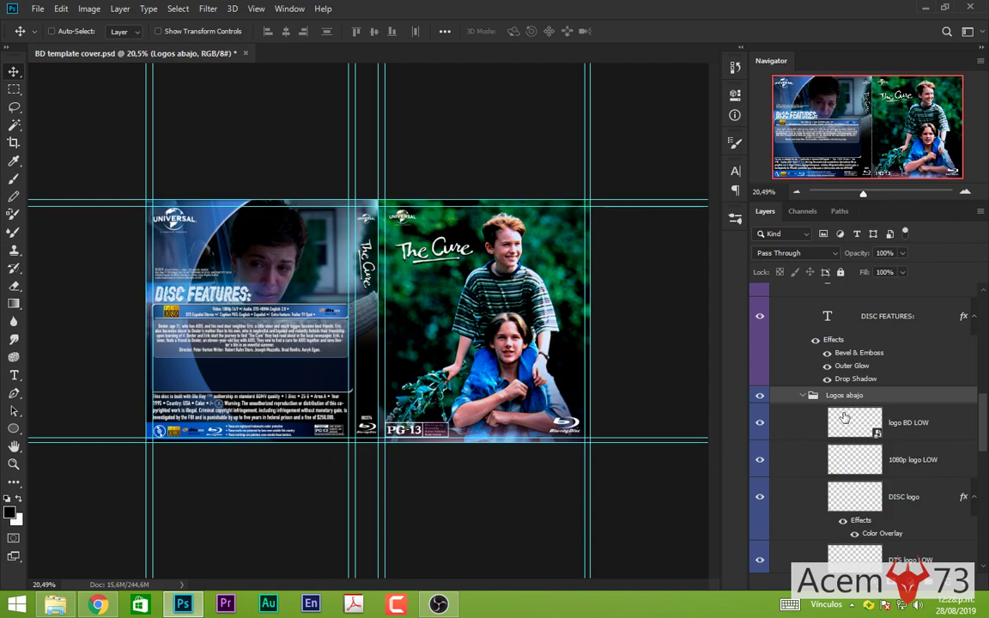
Collapse the Logos abajo group and scroll the layer list back to the top groups.
left_click(803, 396)
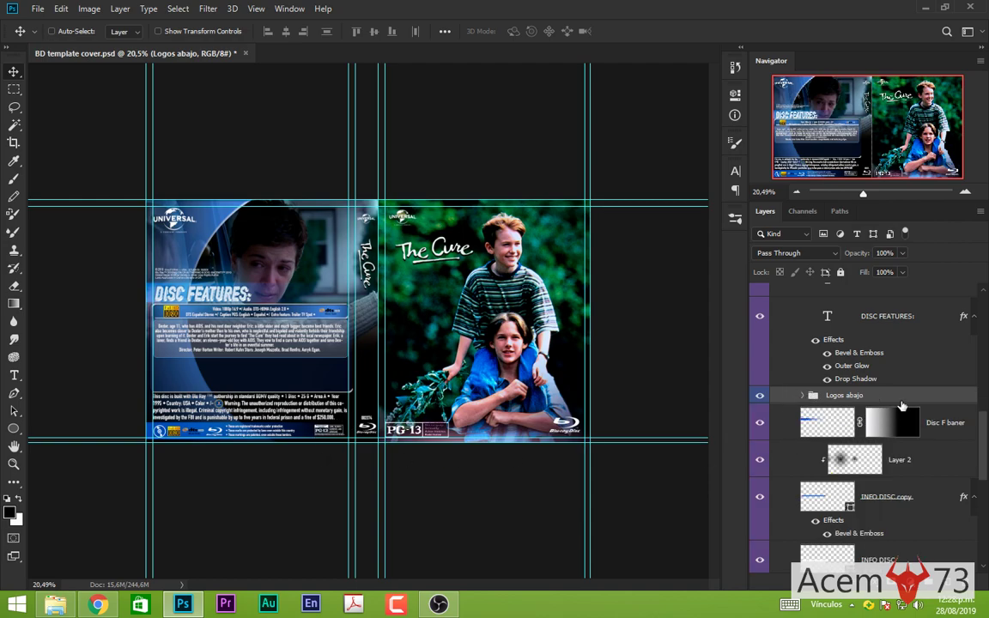
scroll(901, 405, "down", 2)
scroll(902, 405, "down", 1)
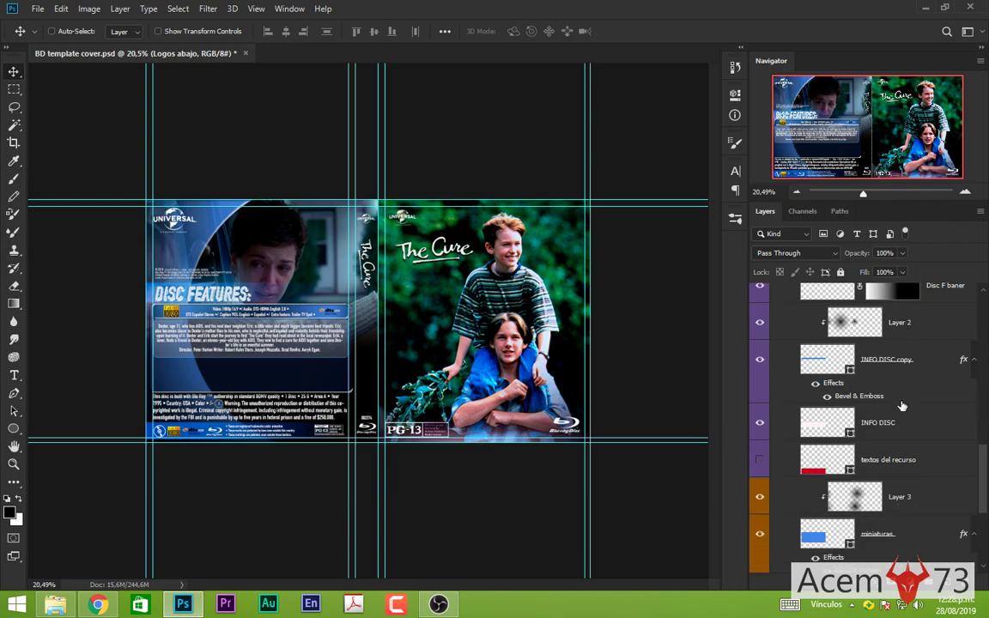
scroll(902, 405, "down", 1)
scroll(901, 405, "down", 2)
scroll(902, 405, "down", 2)
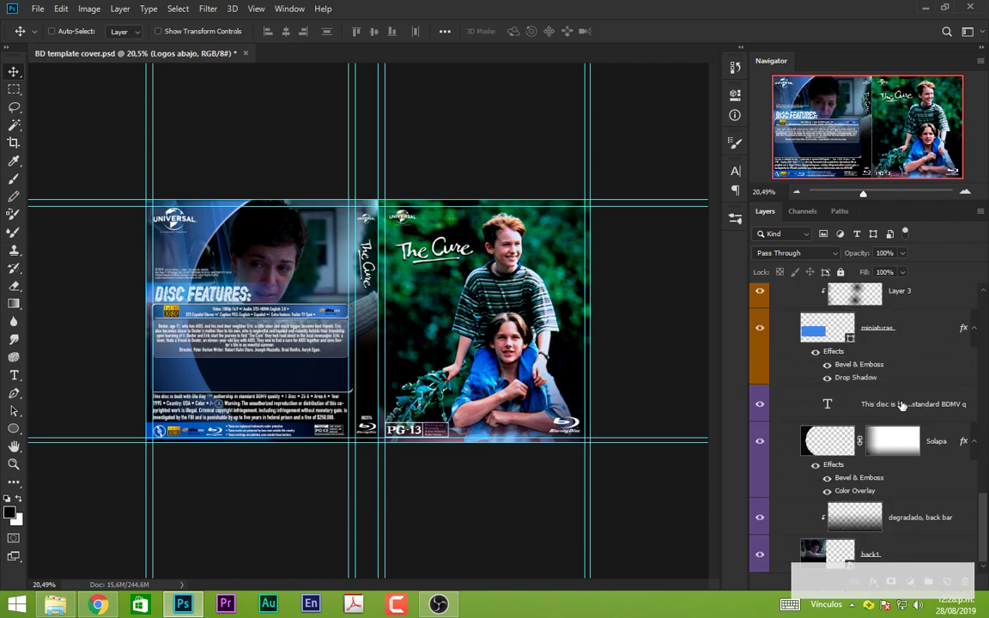
scroll(901, 405, "up", 1)
scroll(901, 406, "up", 2)
scroll(901, 406, "up", 2)
scroll(902, 406, "up", 1)
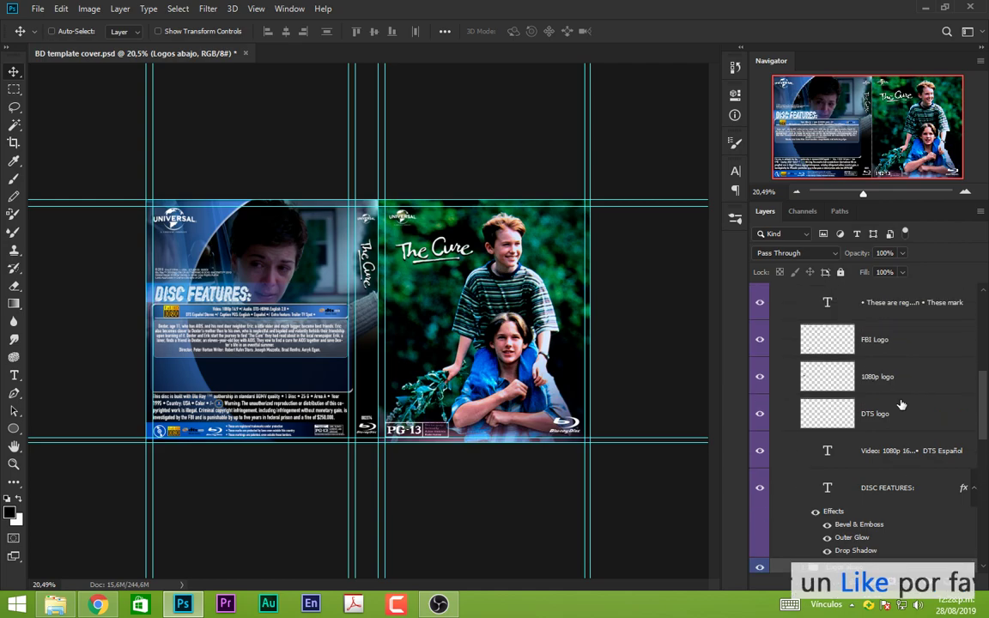
scroll(902, 405, "up", 2)
scroll(902, 405, "up", 2)
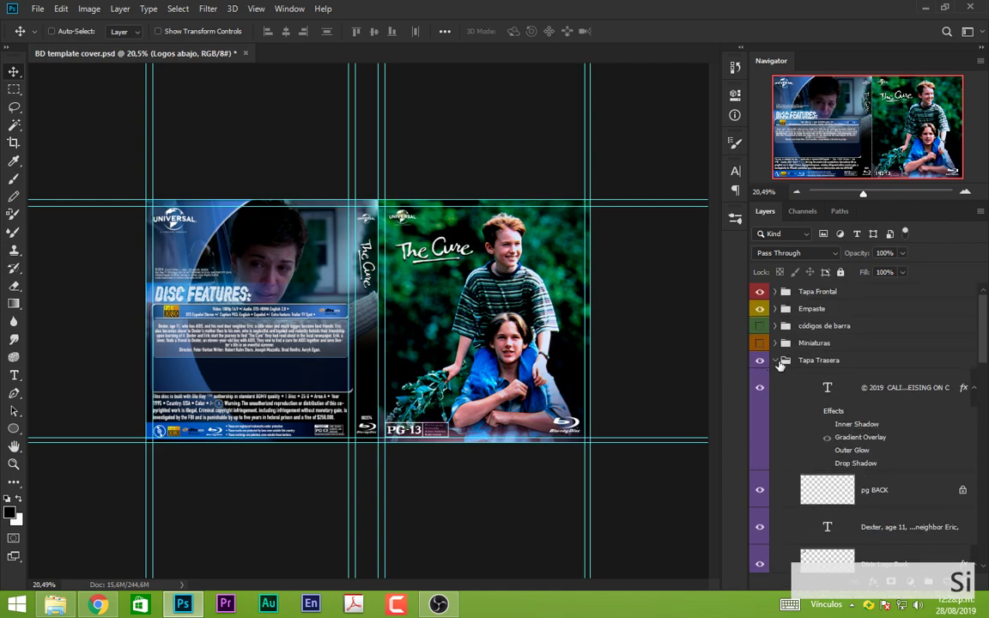
Collapse Tapa Trasera and make the Miniaturas thumbnails and códigos de barra barcode groups visible.
left_click(777, 362)
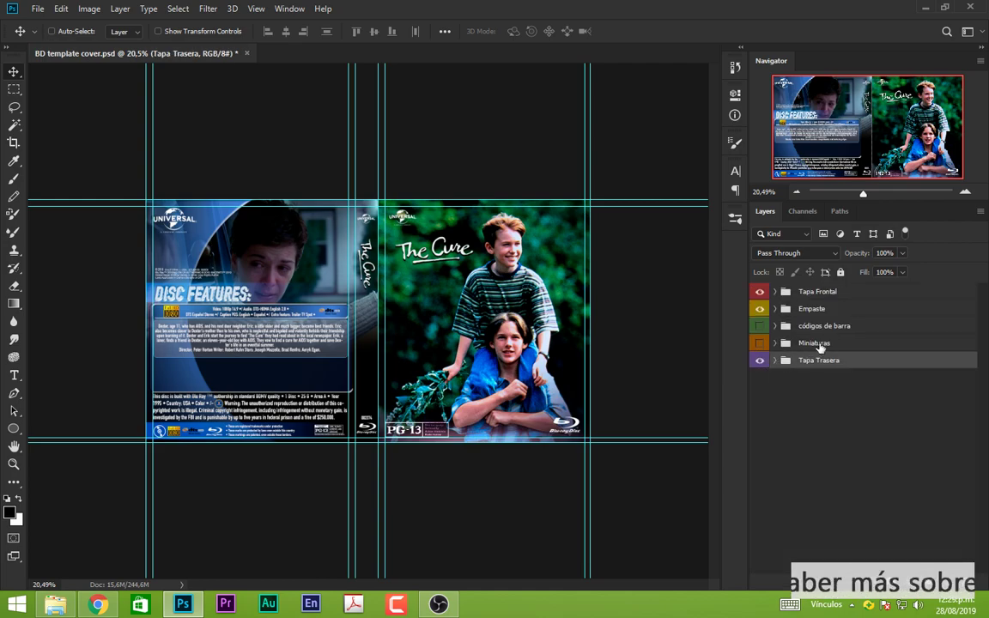
left_click(761, 343)
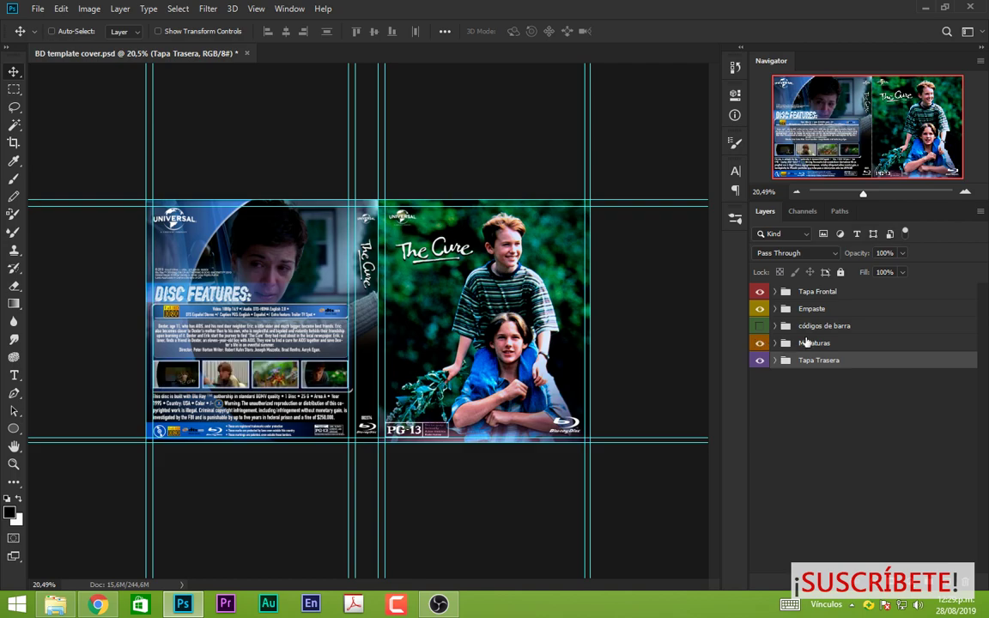
left_click(761, 326)
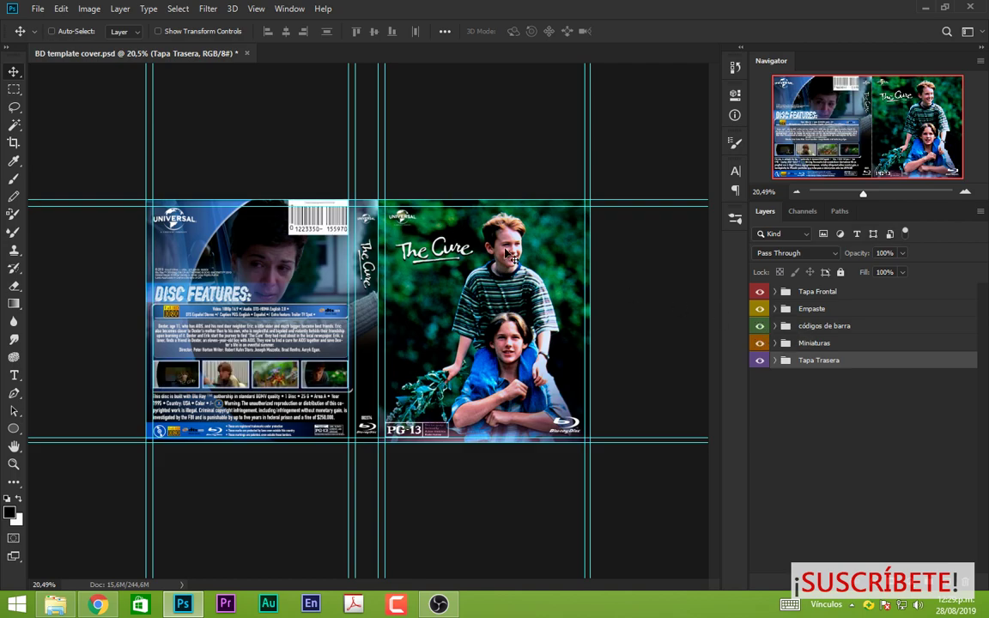
scroll(335, 273, "up", 1)
scroll(335, 273, "up", 1)
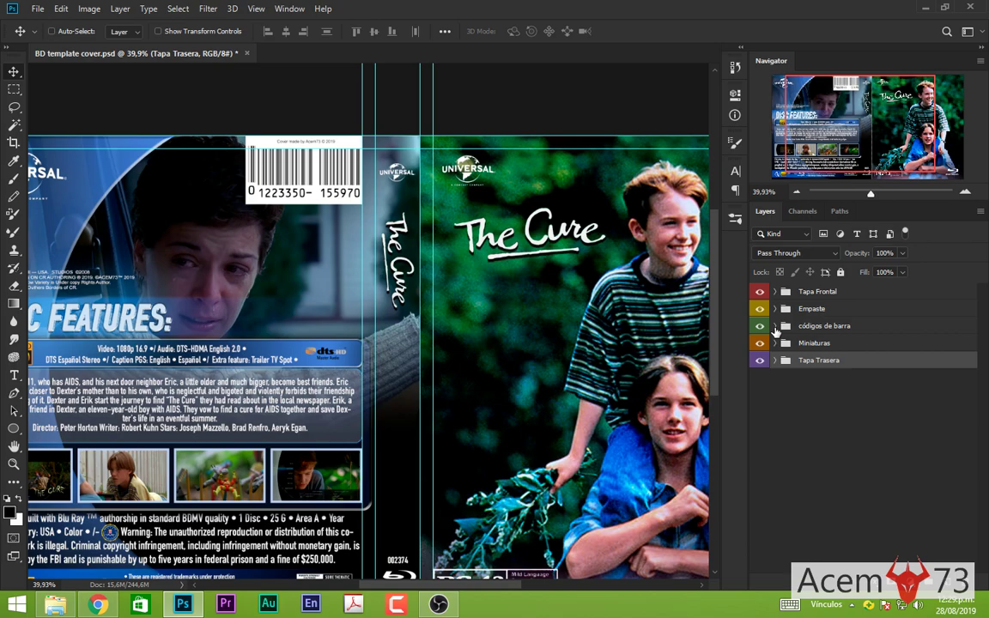
Inspect the barcode layers, refold códigos de barra, and expand Miniaturas to list thumbnails 4–1.
left_click(775, 326)
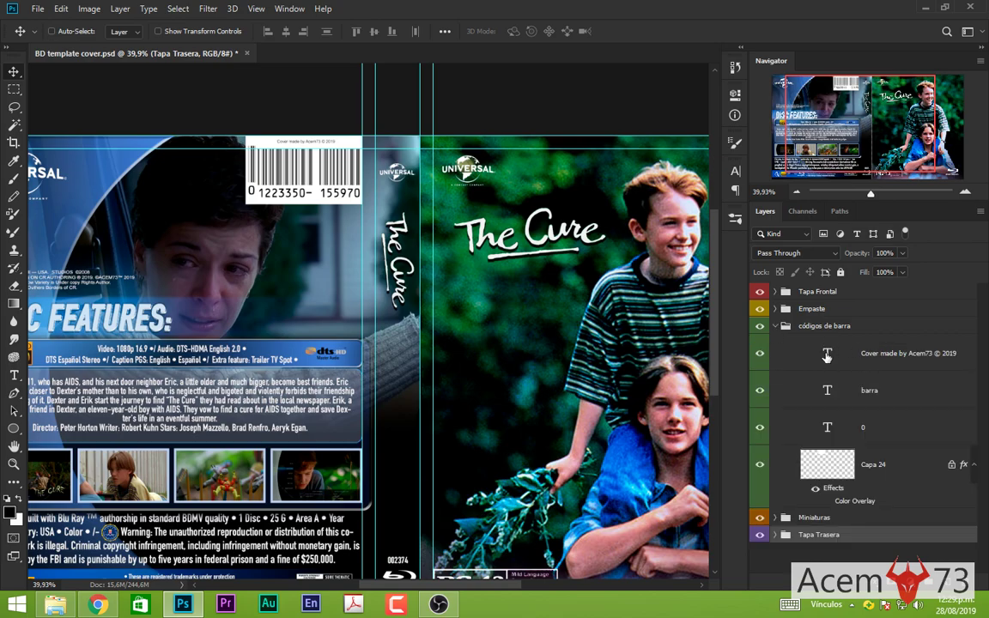
scroll(294, 127, "up", 4)
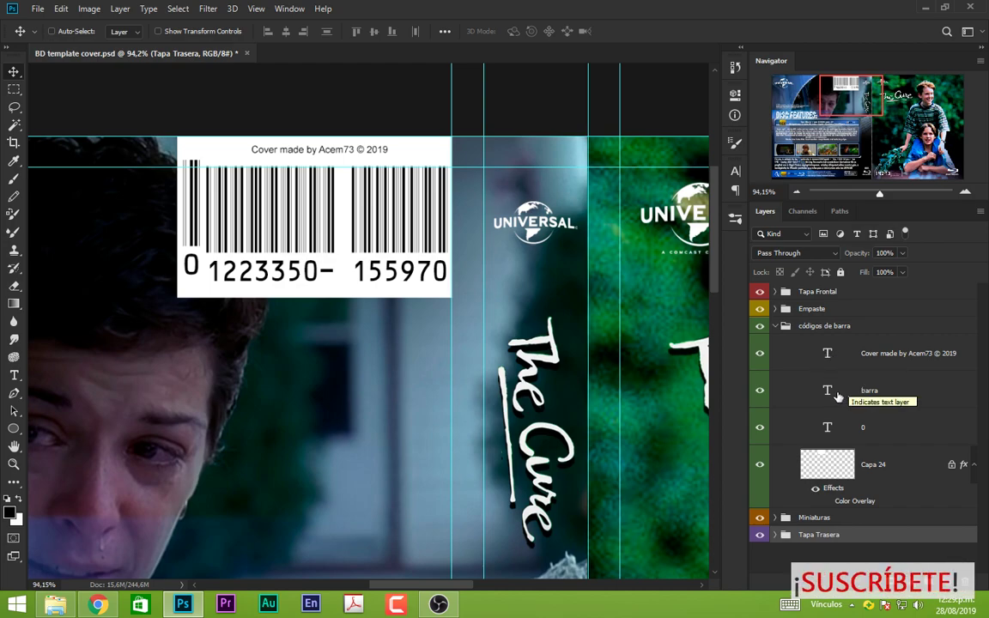
left_click(776, 326)
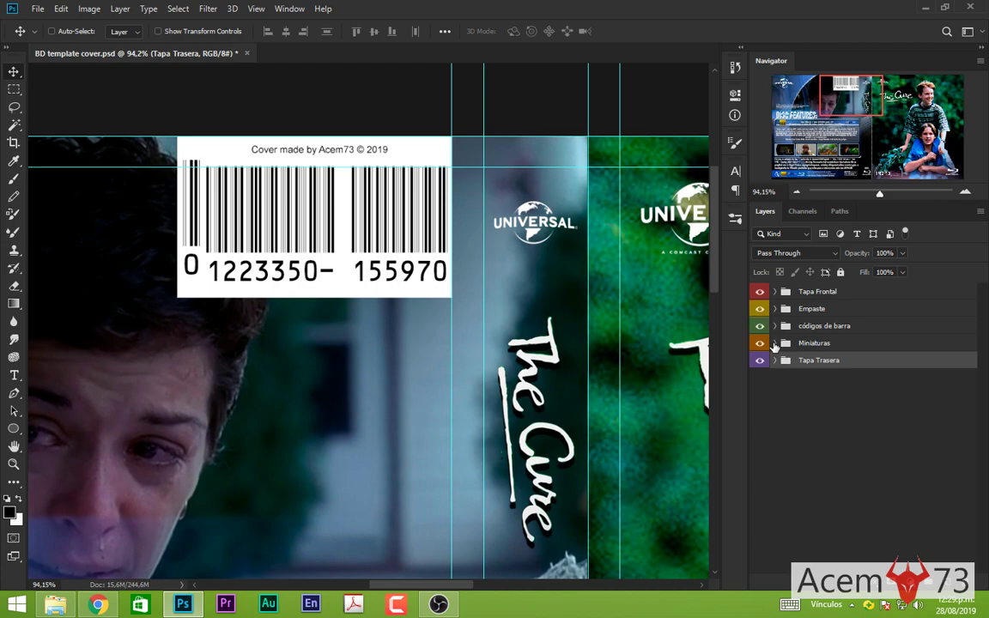
left_click(775, 344)
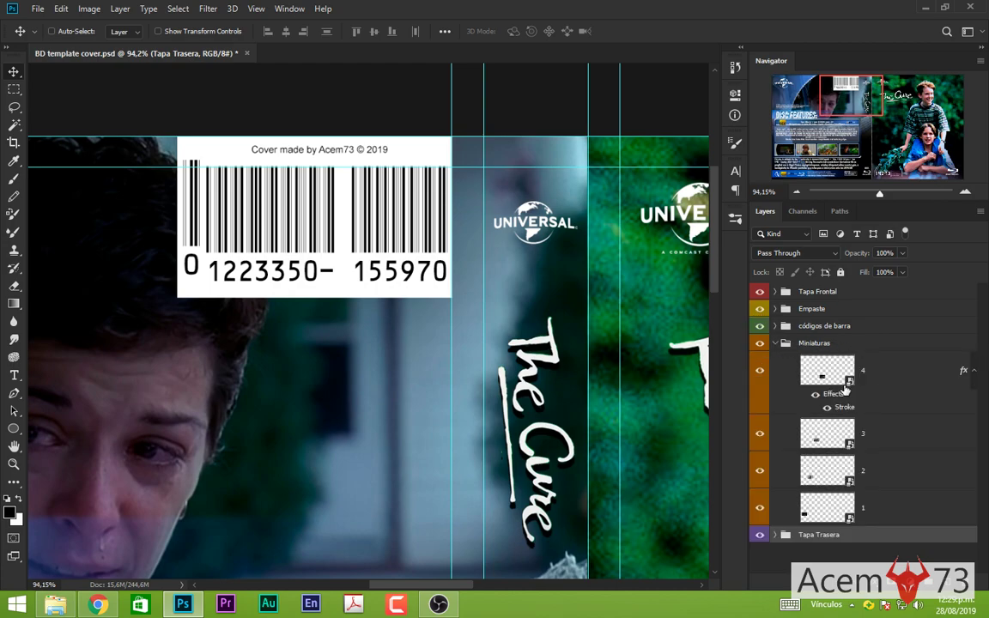
scroll(292, 369, "down", 3)
scroll(258, 368, "down", 3)
scroll(236, 365, "down", 2)
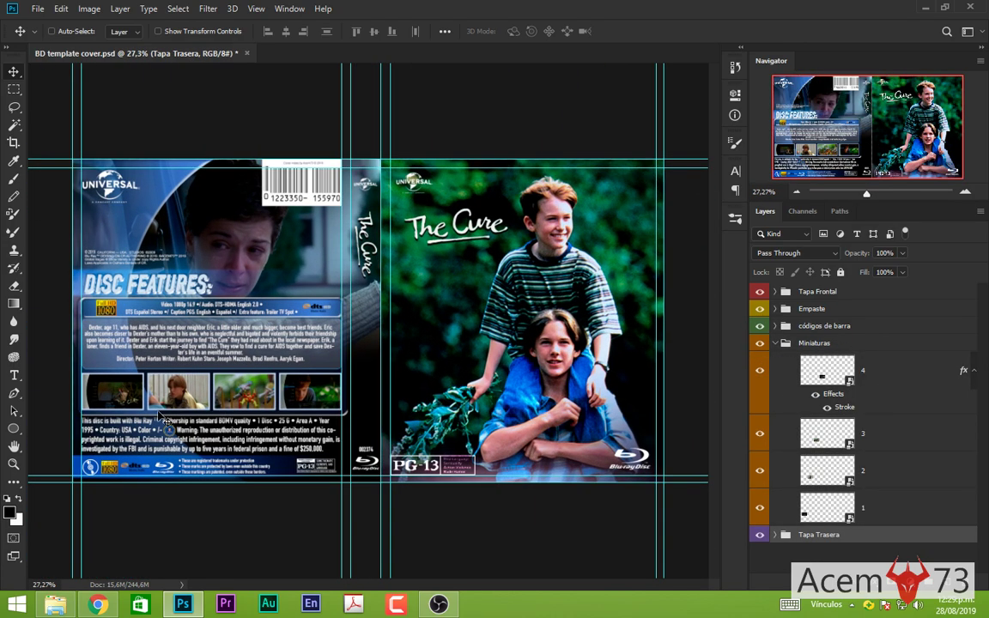
scroll(159, 416, "up", 2)
scroll(138, 408, "down", 2)
scroll(124, 403, "up", 2)
scroll(112, 400, "up", 1)
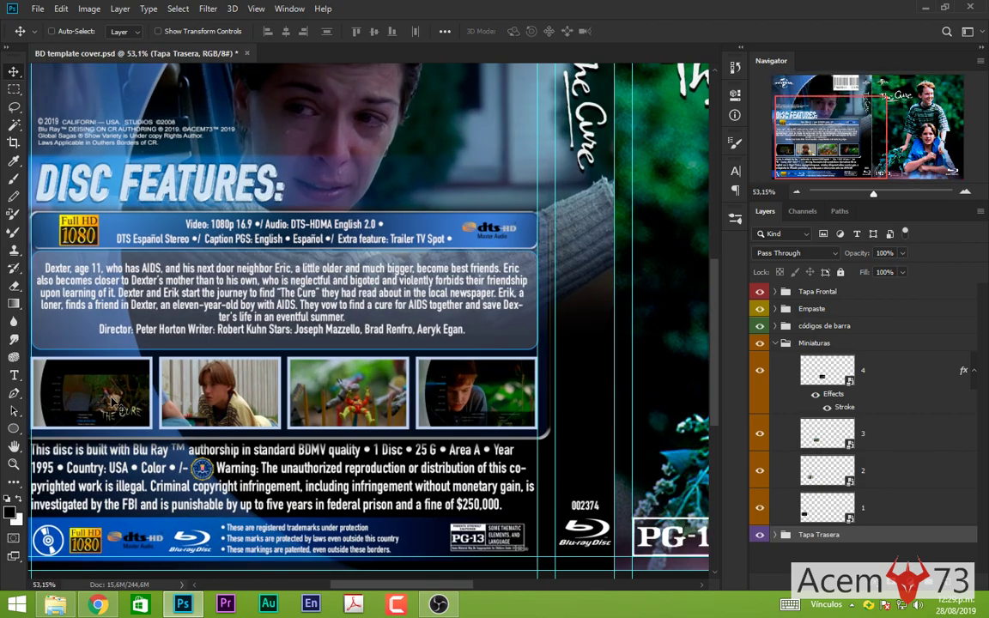
scroll(120, 405, "down", 1)
scroll(137, 410, "down", 1)
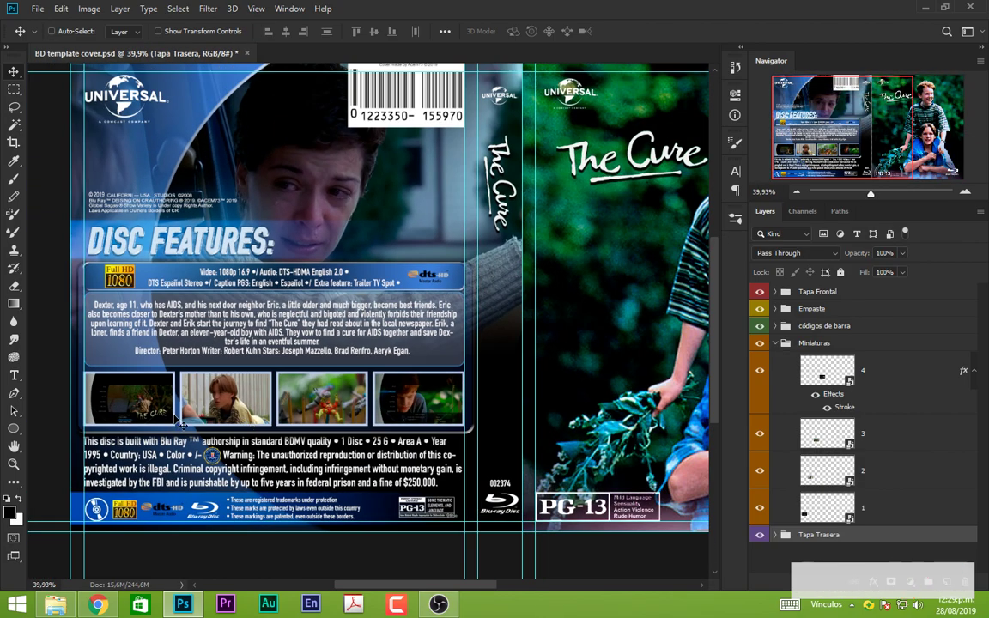
scroll(176, 420, "up", 2)
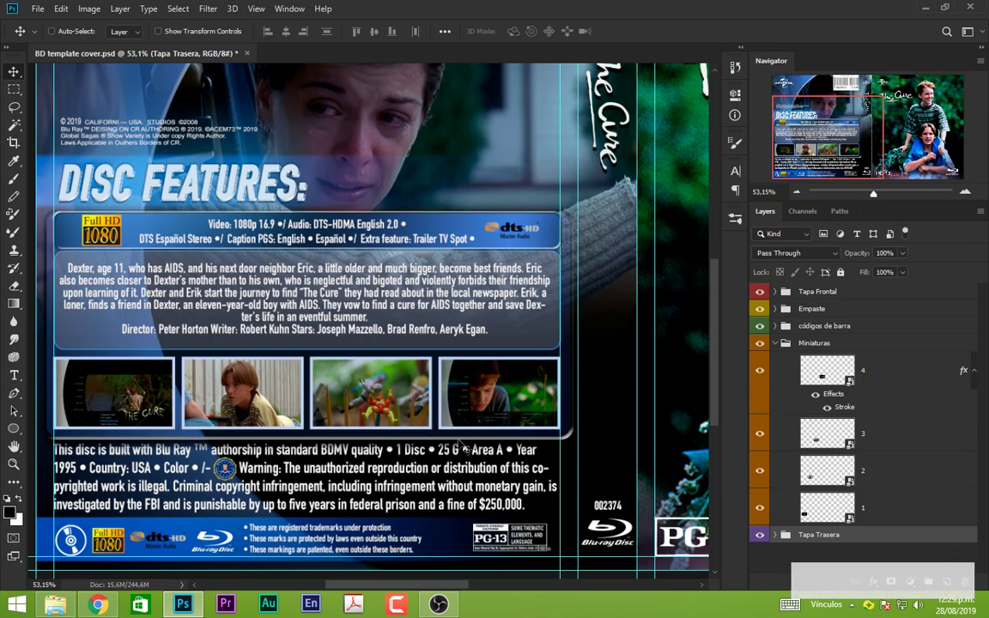
scroll(181, 436, "up", 1)
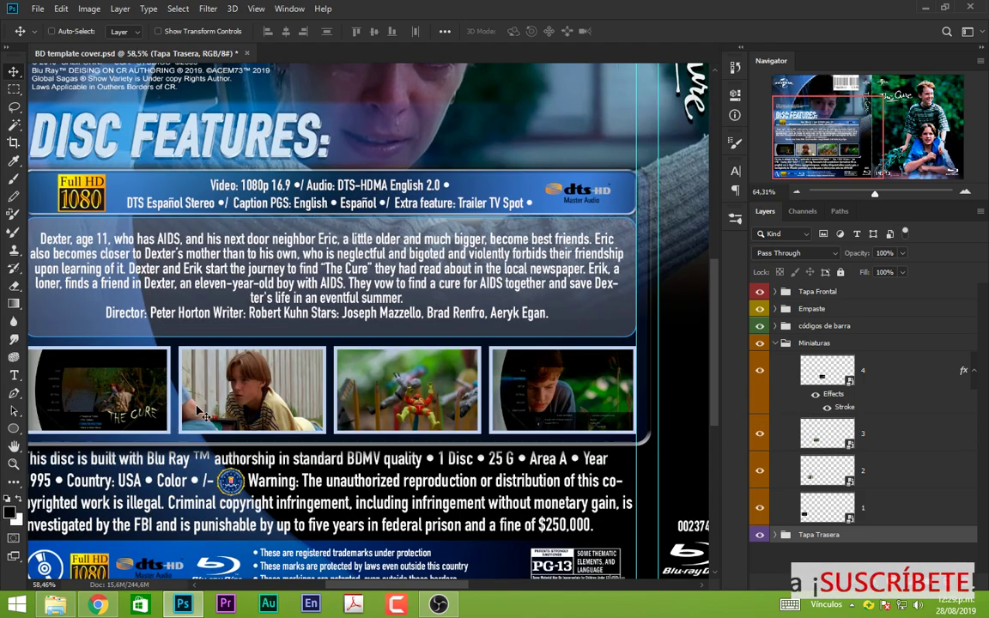
scroll(176, 439, "up", 1)
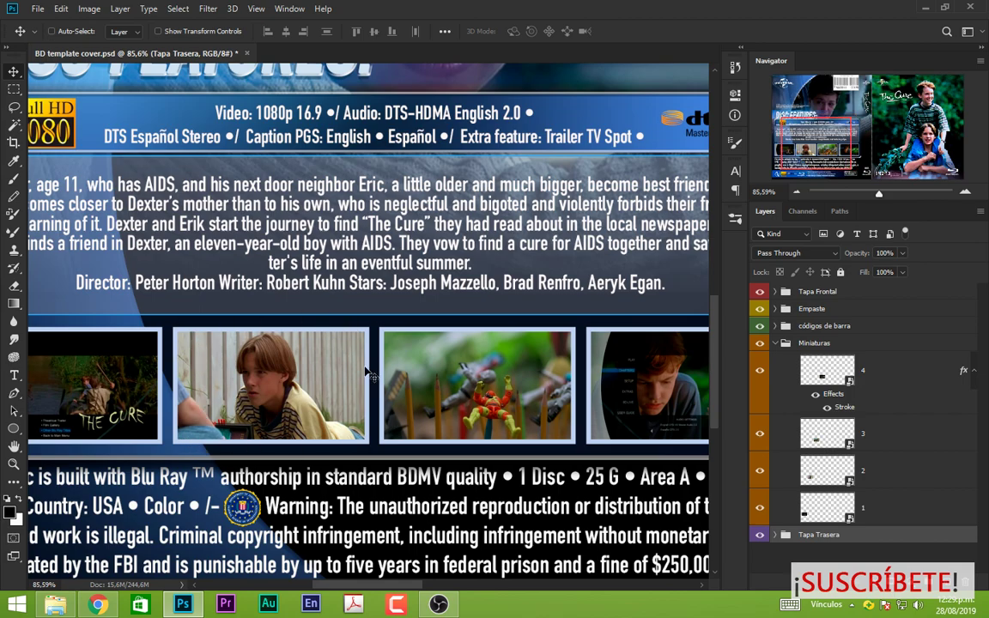
scroll(318, 324, "down", 1)
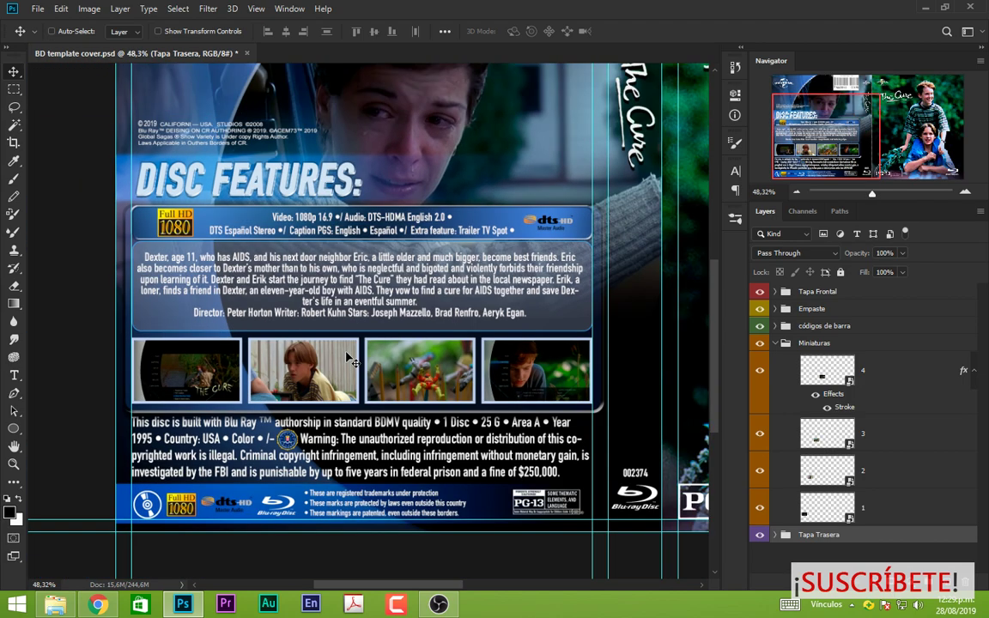
scroll(318, 324, "down", 1)
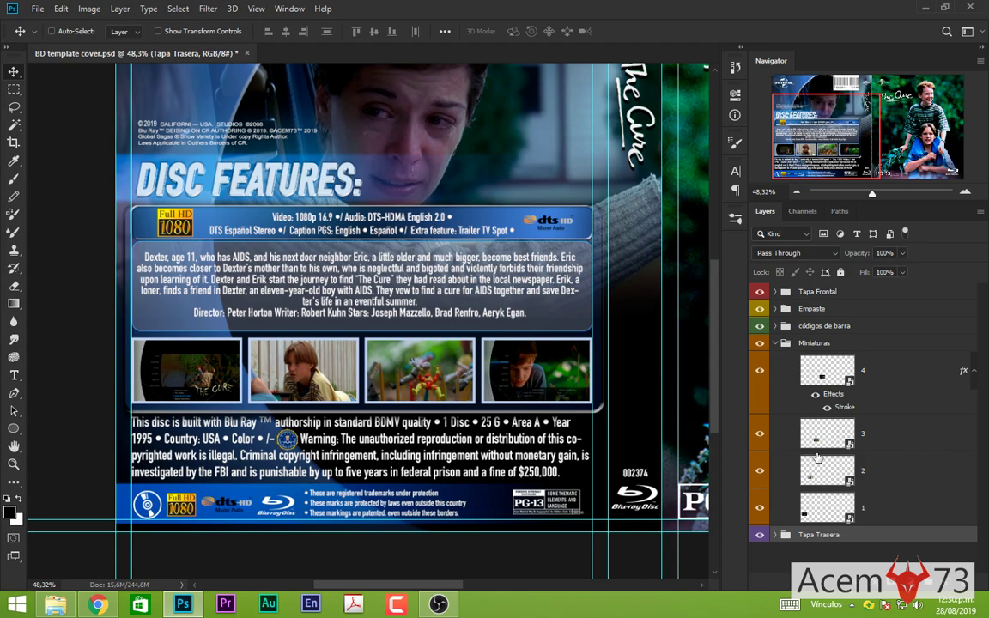
Open thumbnail 1's embedded image as 1.psb without colour management and commit a transform.
double_click(850, 516)
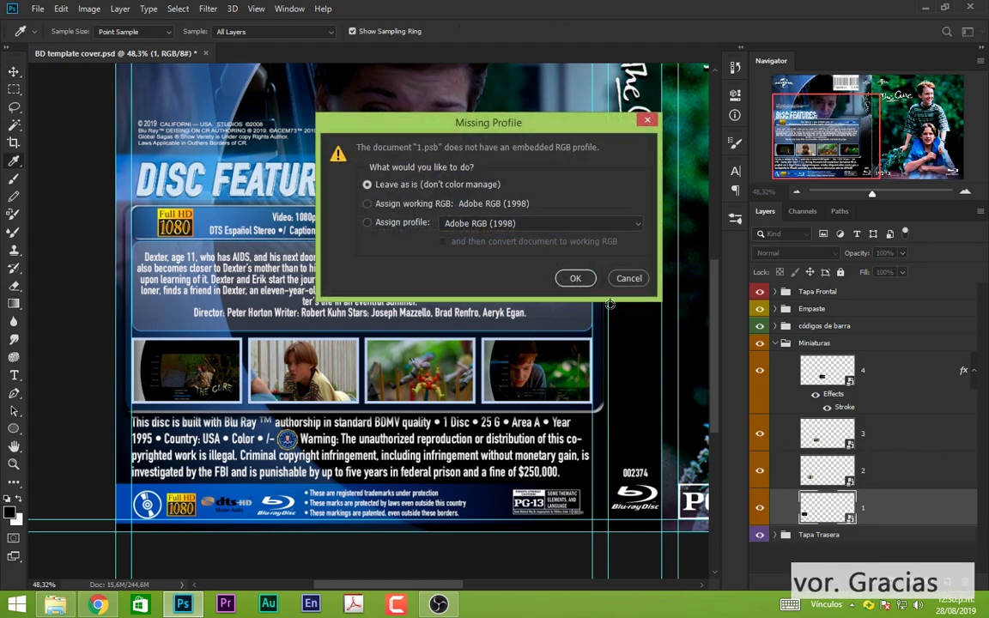
left_click(577, 279)
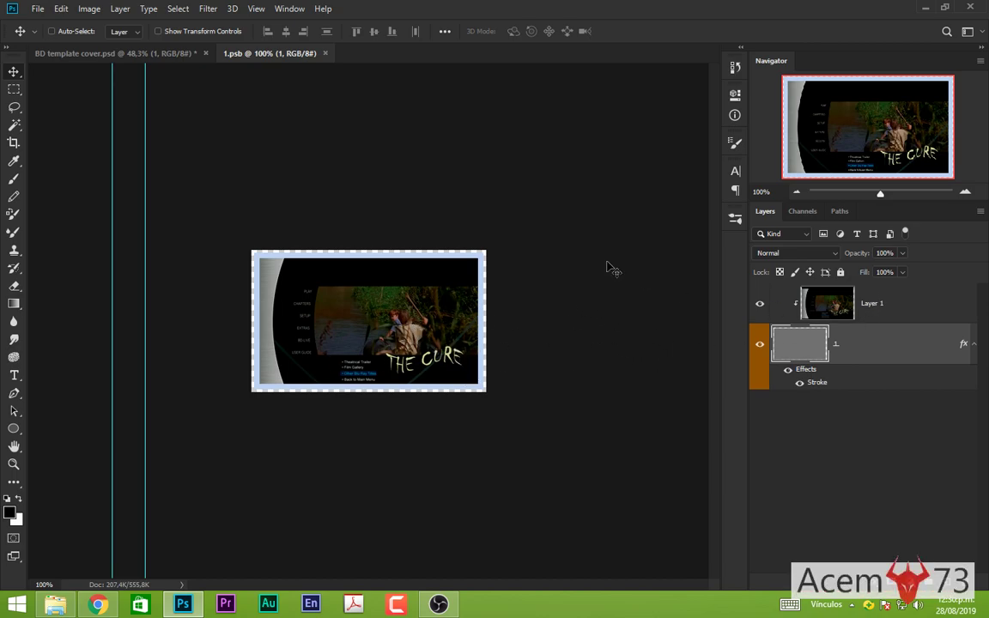
key("ctrl+t")
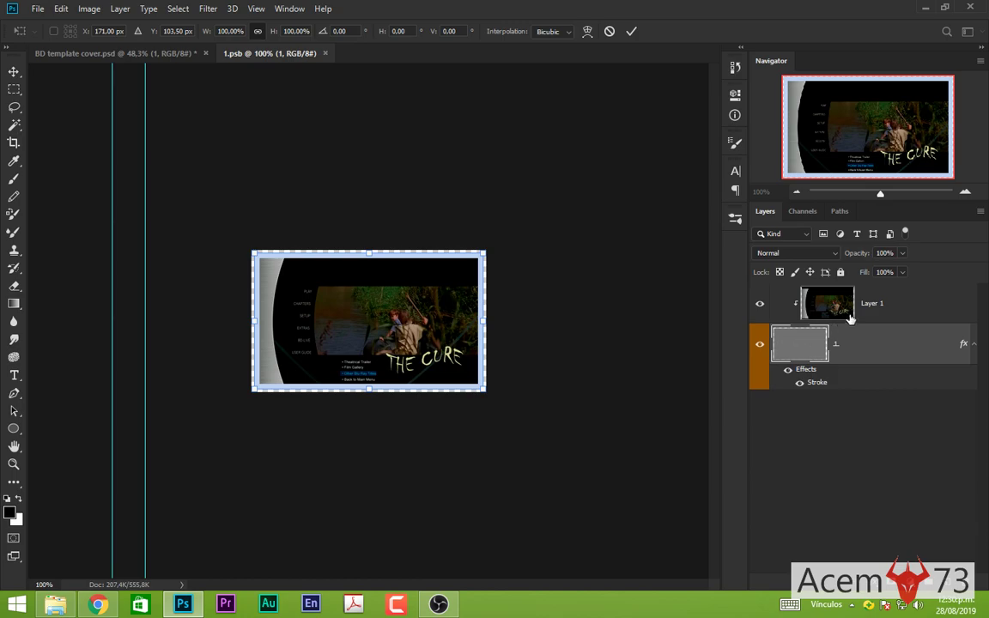
key("Return")
Keep Layer 1 clipped into the frame and toggle the frame's Stroke effect off and on.
left_click(890, 308)
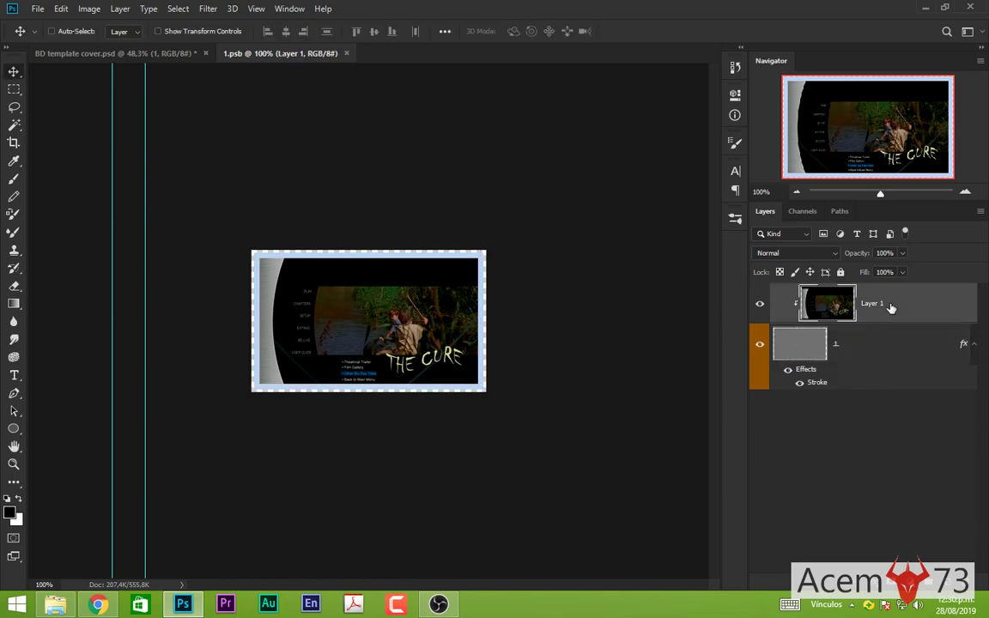
right_click(890, 306)
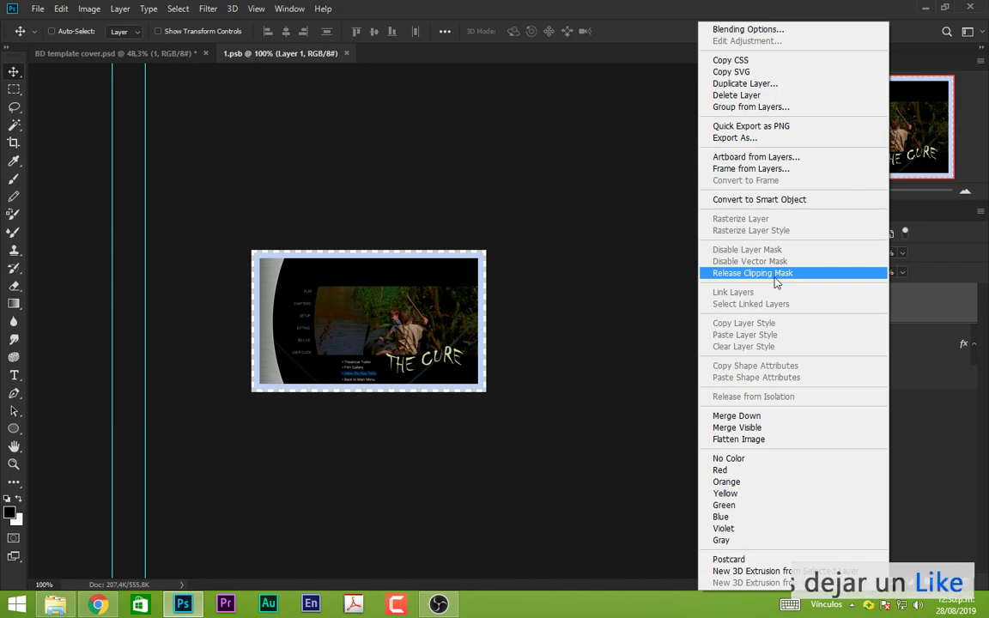
left_click(616, 280)
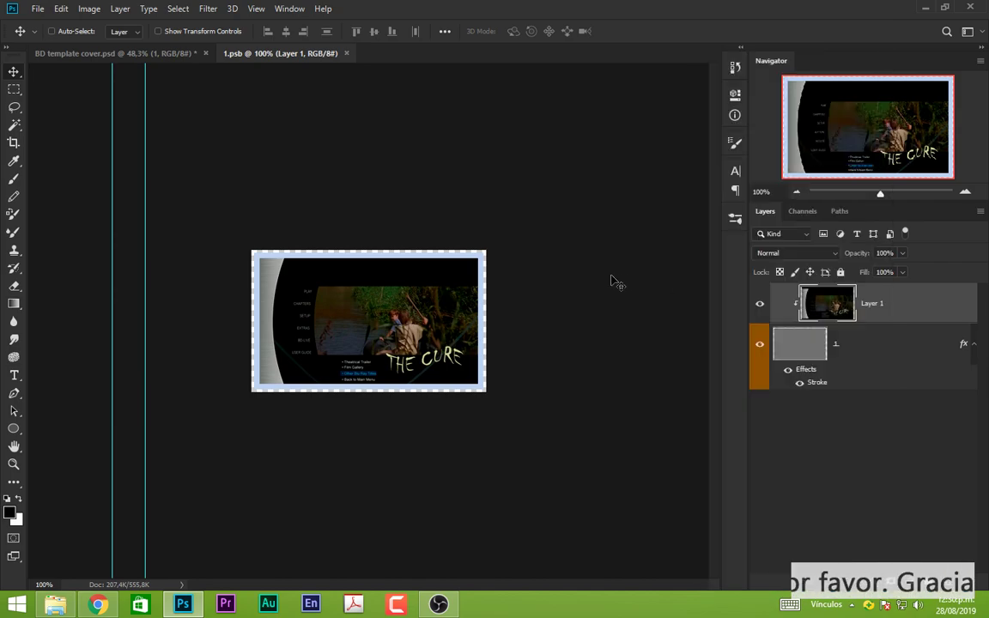
right_click(894, 305)
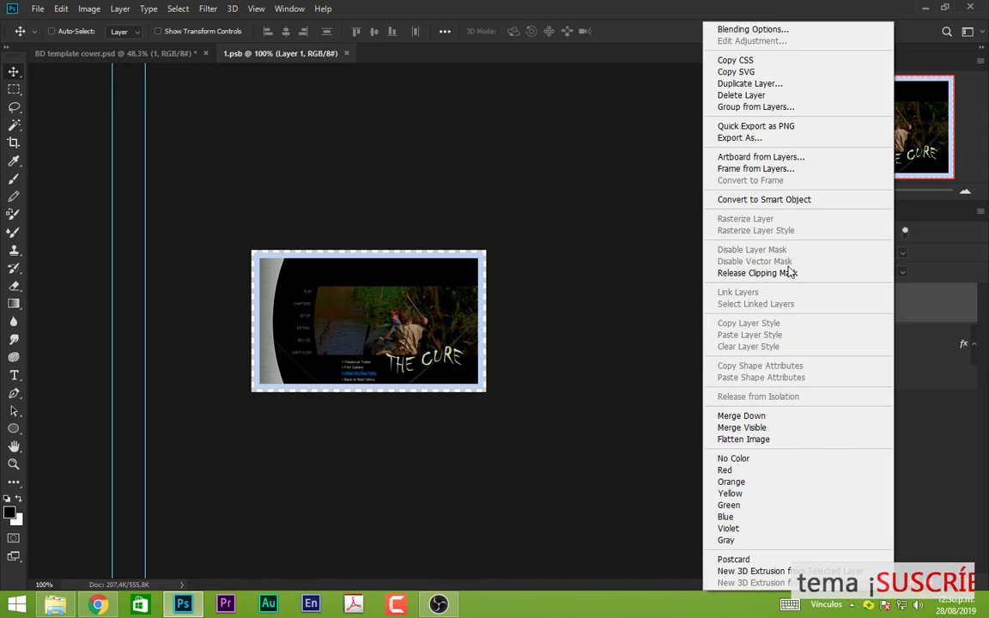
left_click(927, 306)
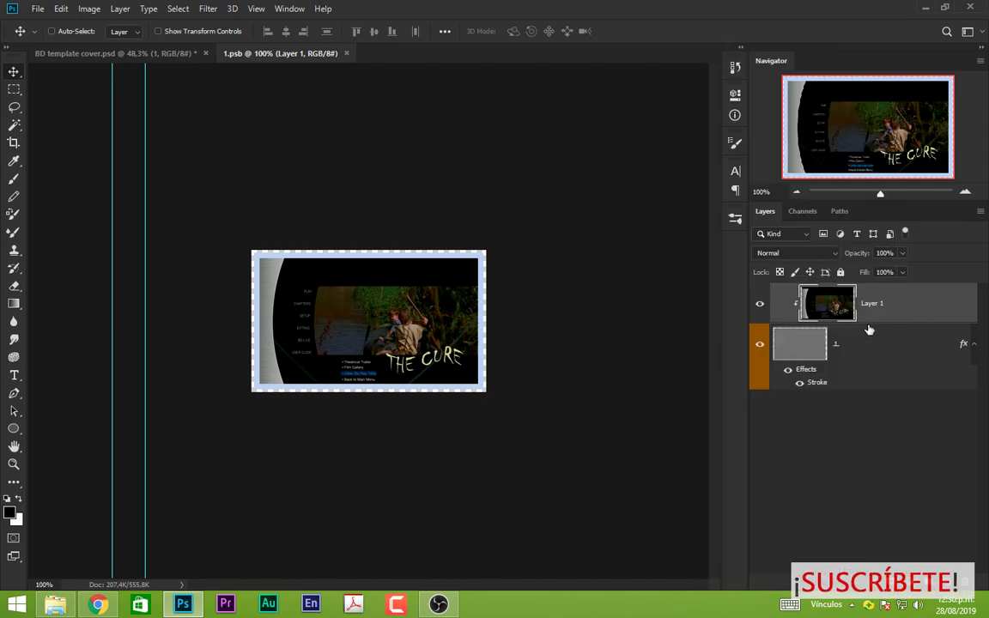
left_click(801, 384)
left_click(800, 384)
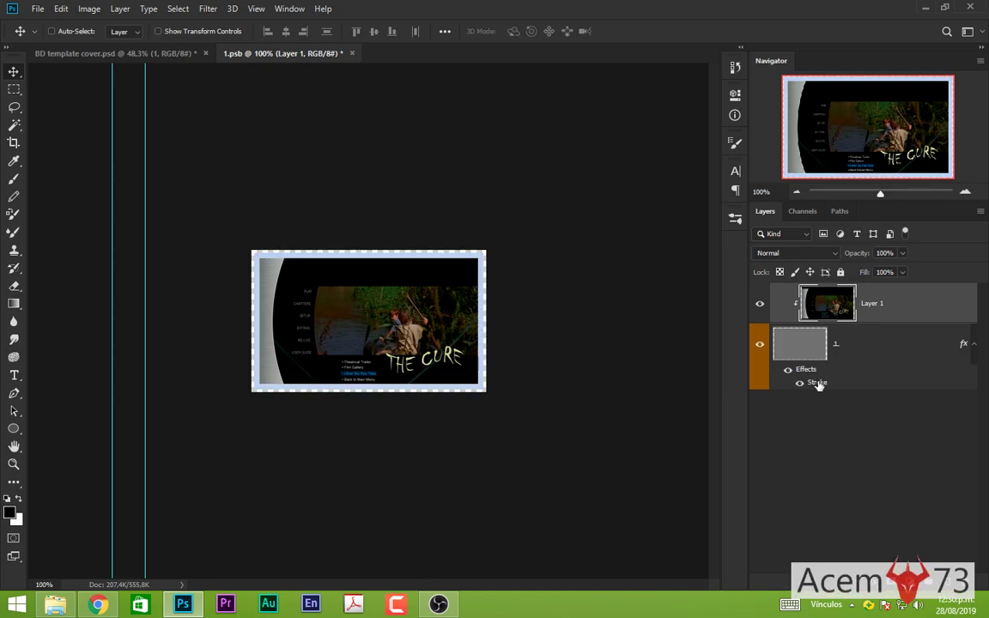
Set the thumbnail frame's stroke colour to pale blue ccccff, then close 1.psb.
double_click(817, 383)
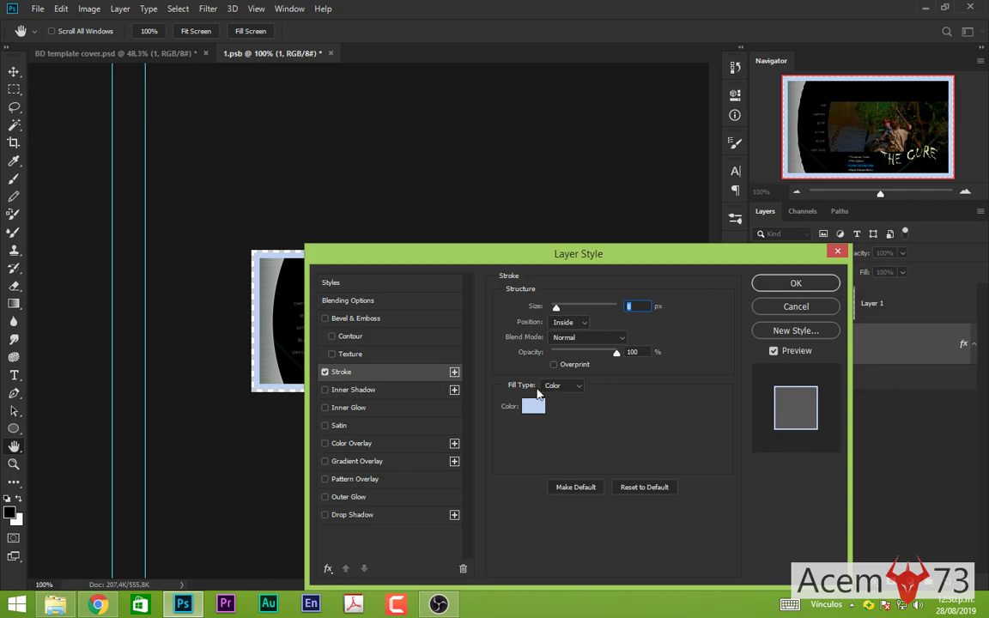
left_click(531, 409)
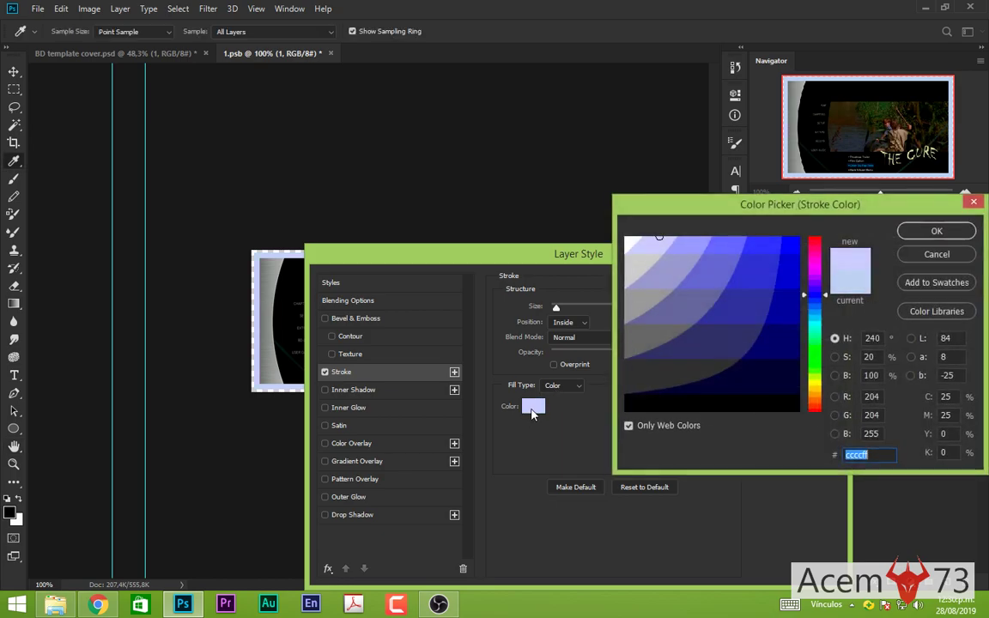
left_click(629, 426)
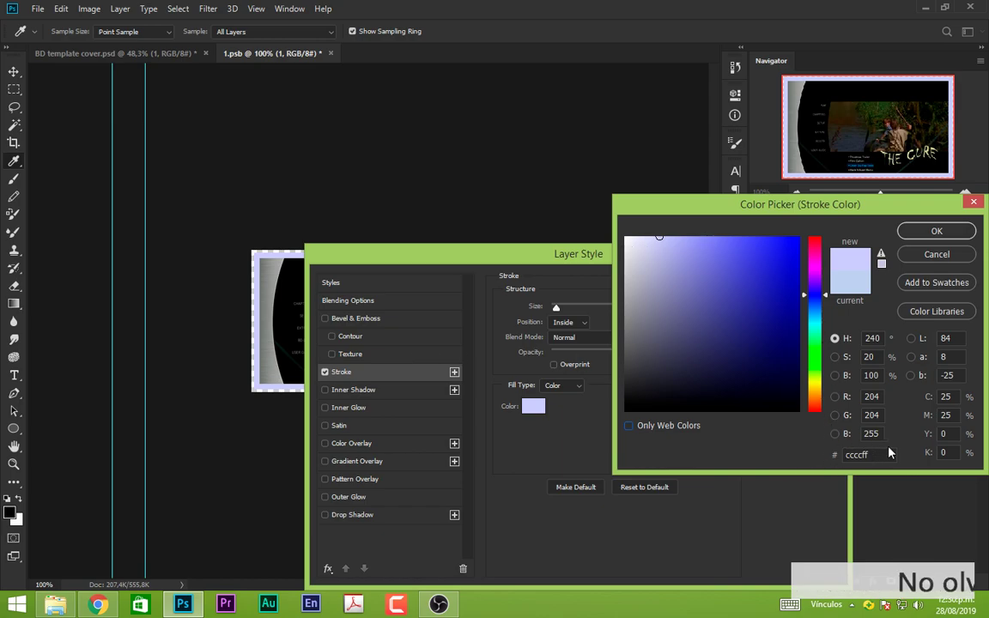
left_click(937, 230)
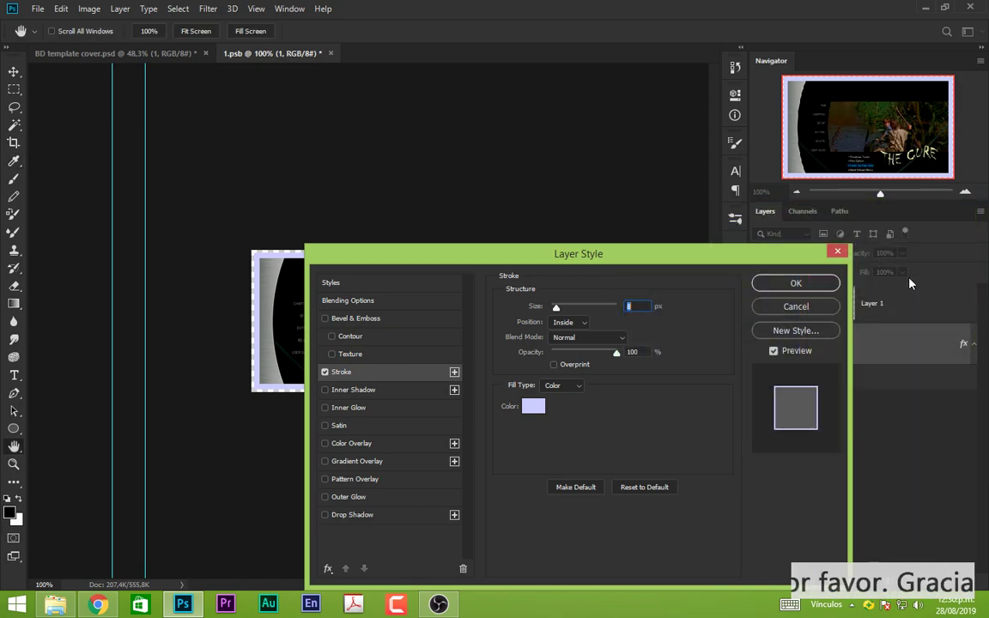
left_click(796, 283)
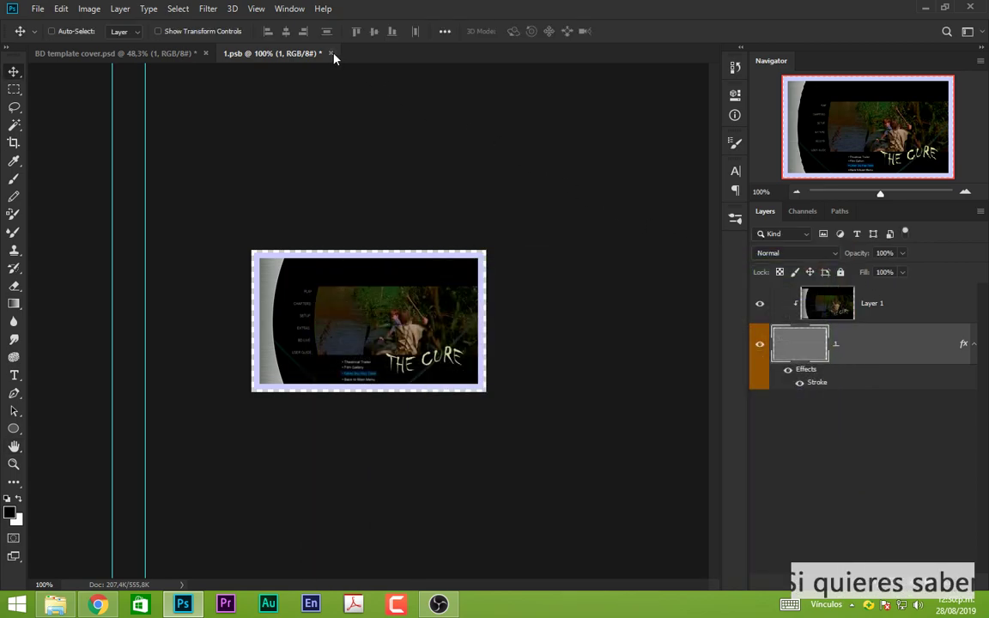
left_click(330, 53)
left_click(489, 229)
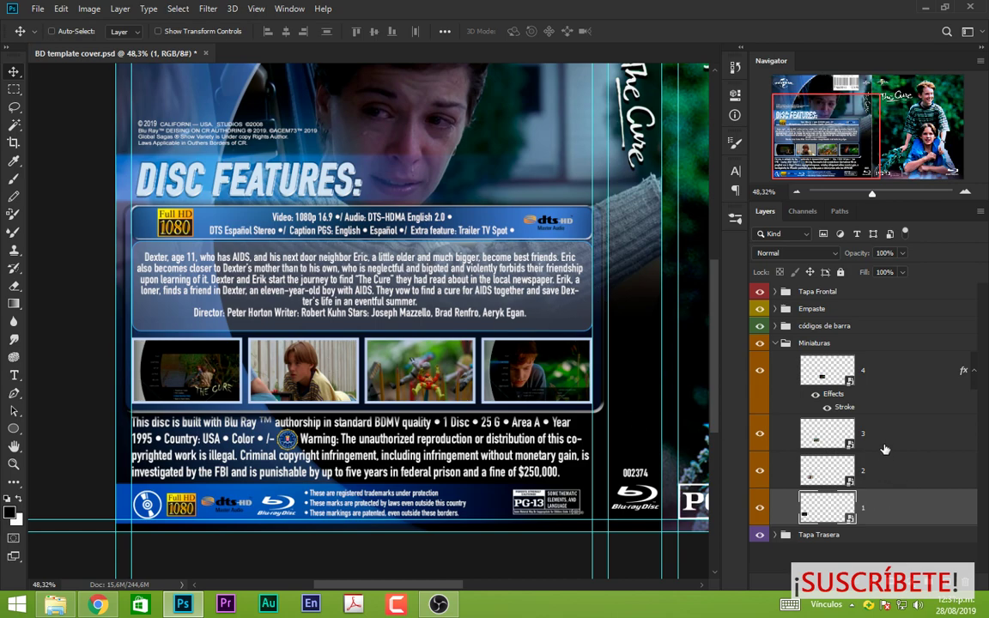
left_click(864, 385)
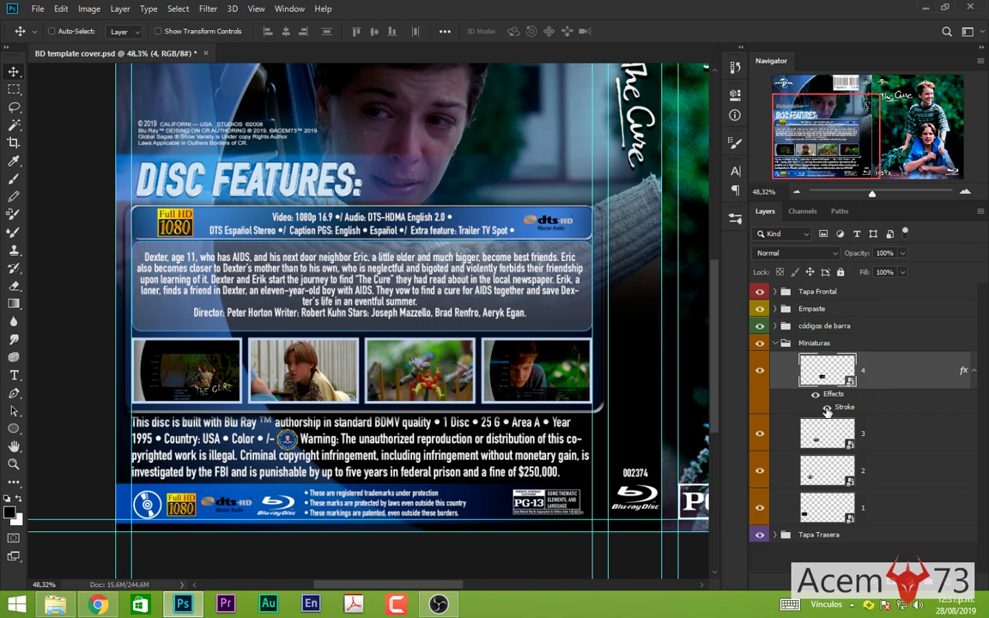
scroll(582, 399, "up", 5)
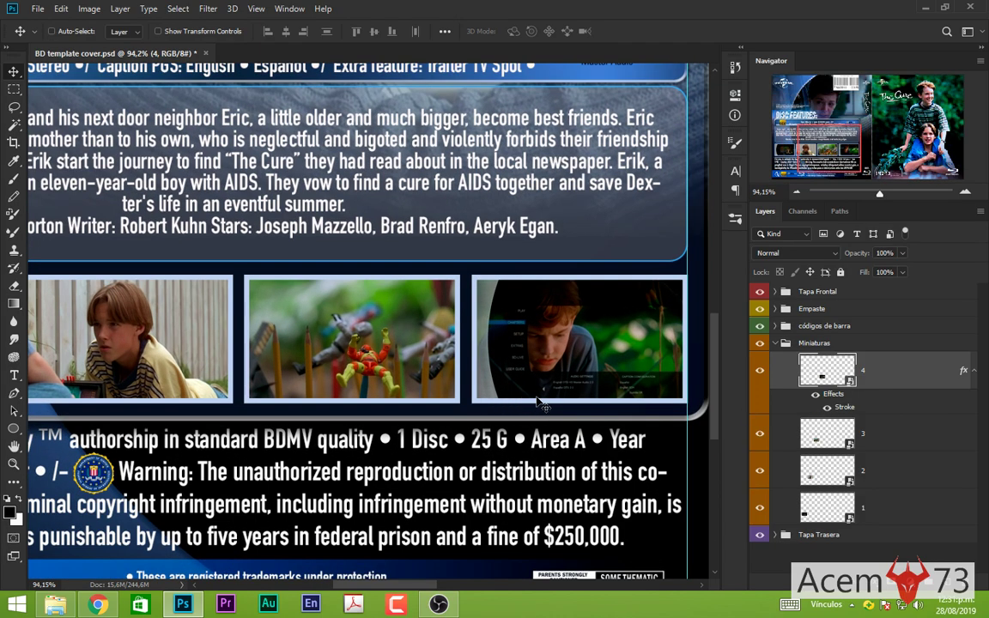
left_click(827, 408)
left_click(827, 410)
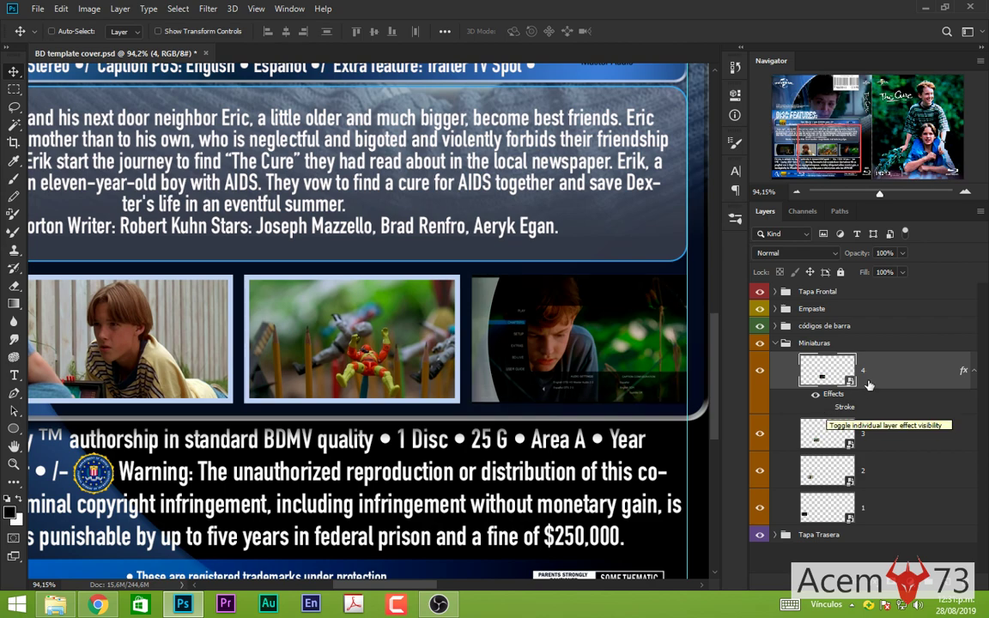
left_click(827, 410)
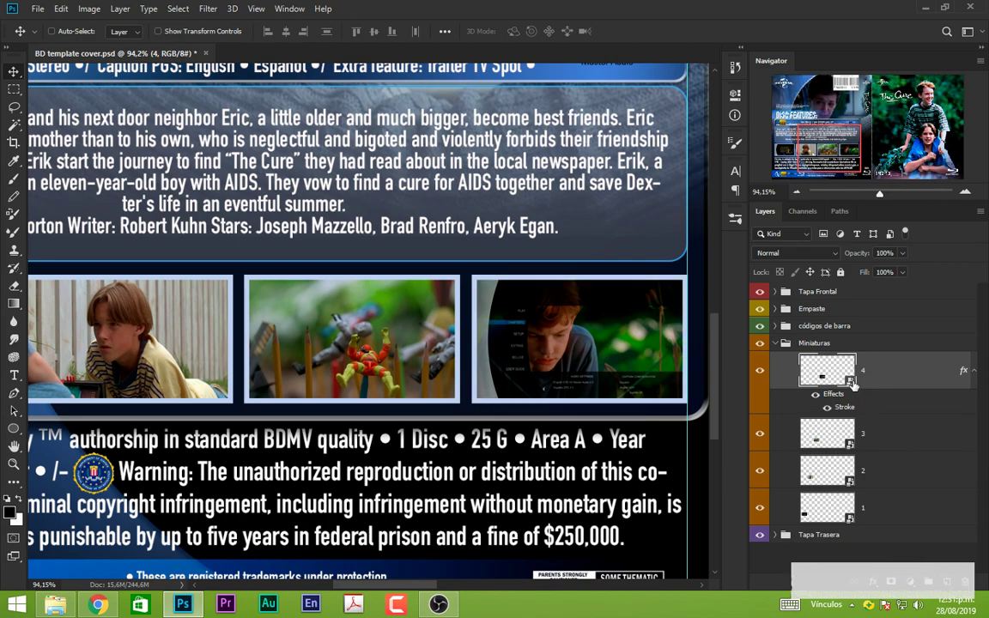
double_click(853, 387)
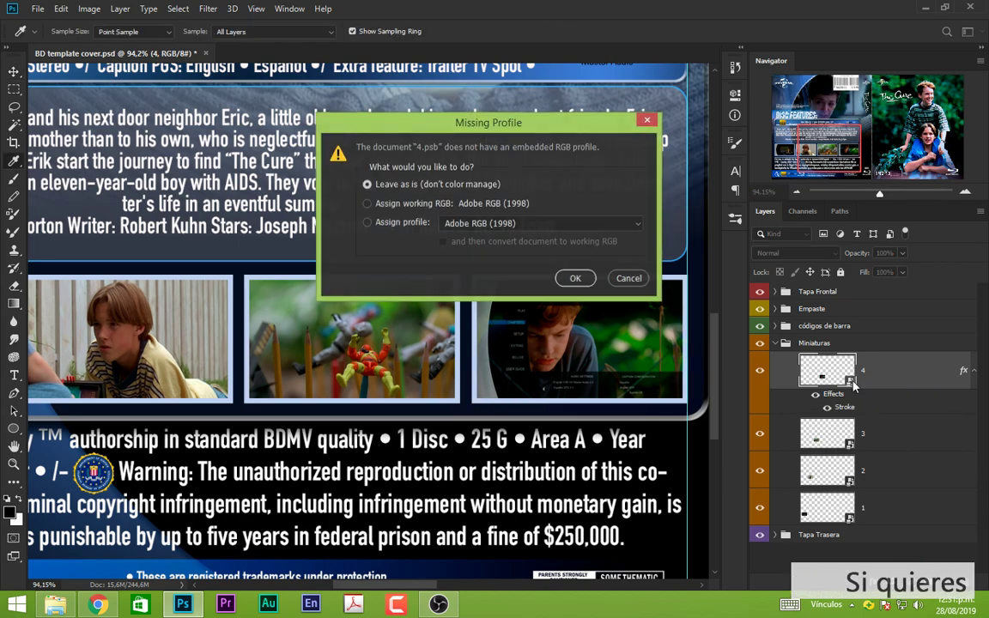
left_click(576, 278)
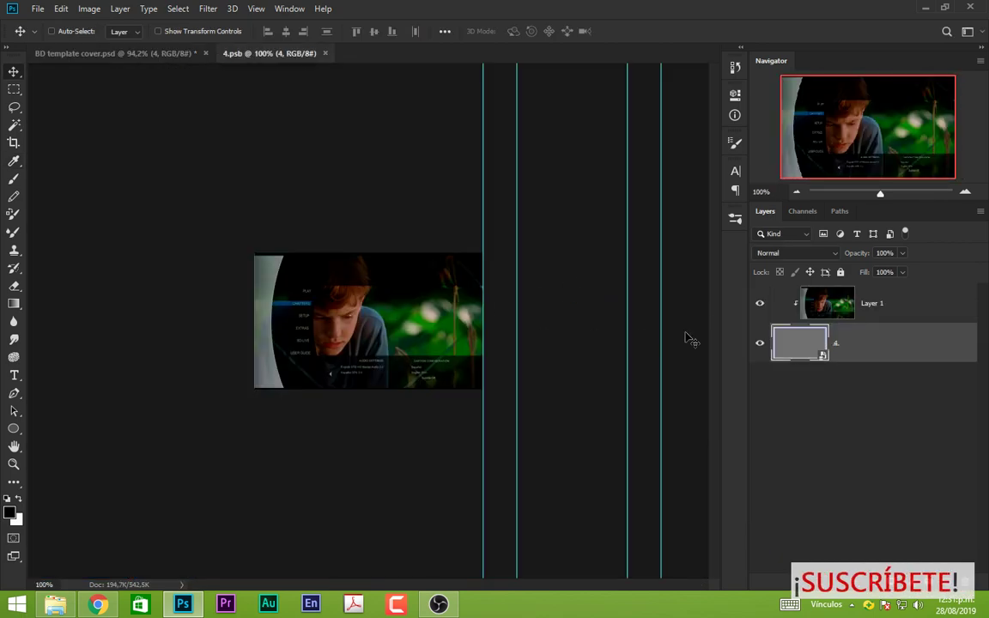
left_click(756, 346)
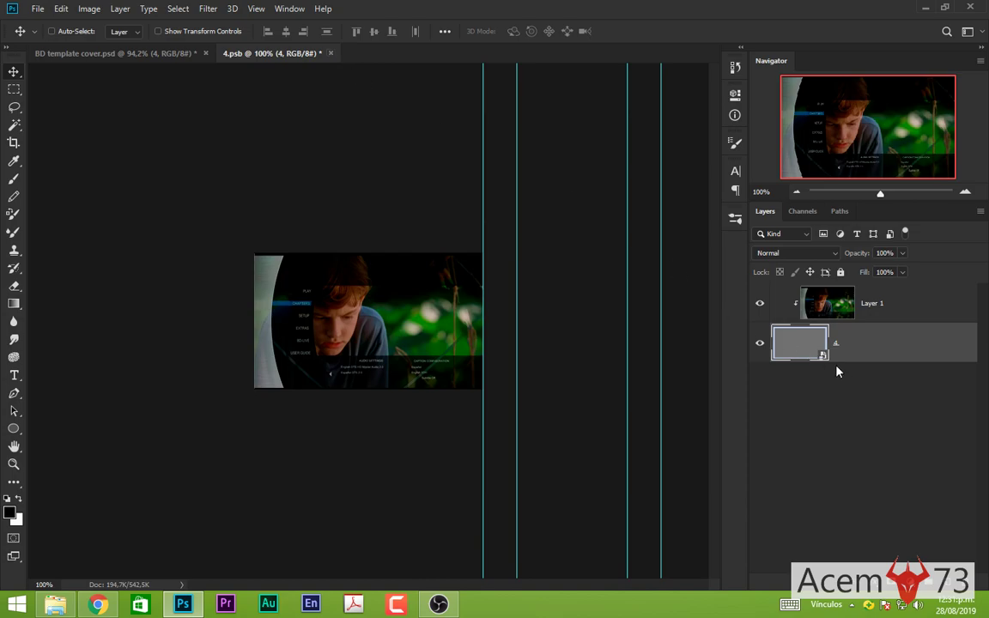
double_click(823, 356)
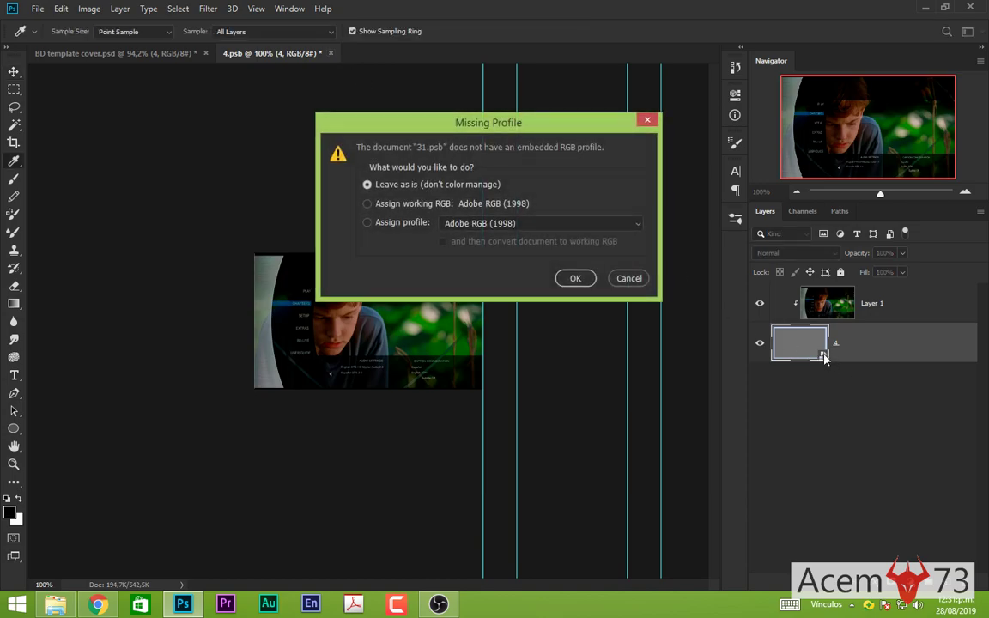
left_click(582, 282)
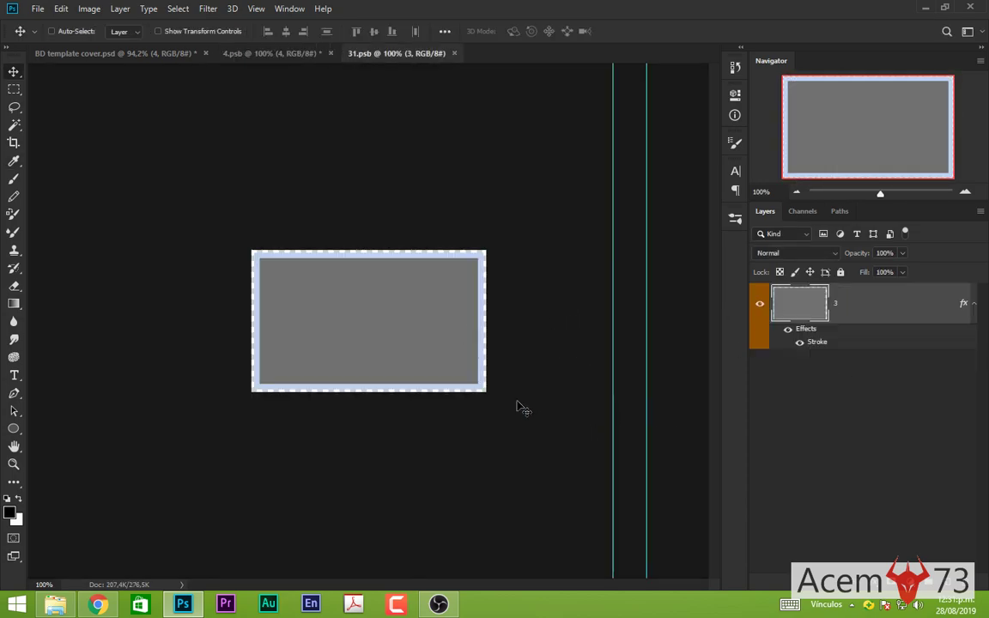
left_click(455, 54)
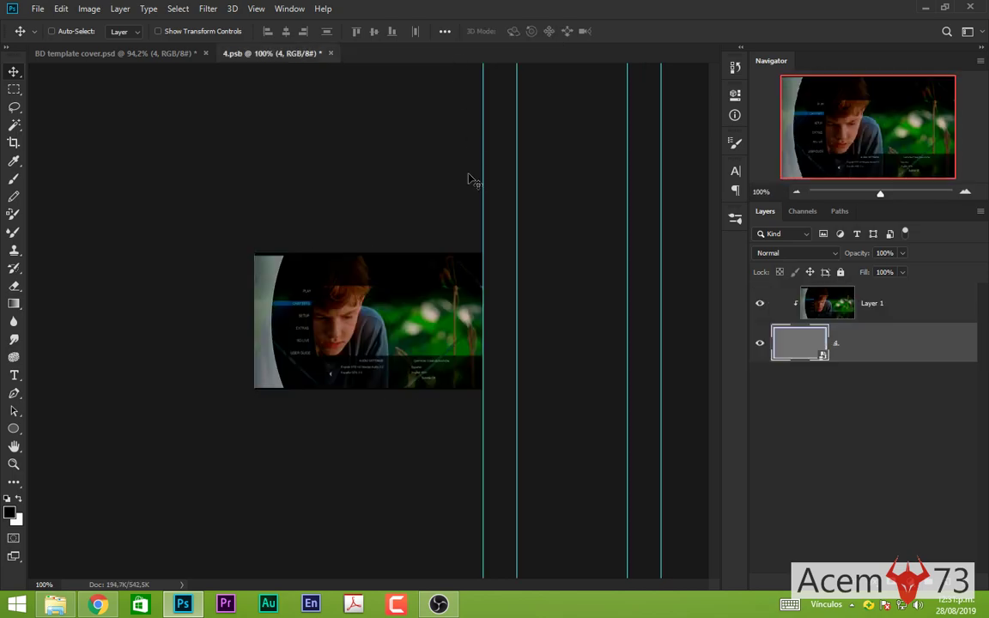
left_click(330, 53)
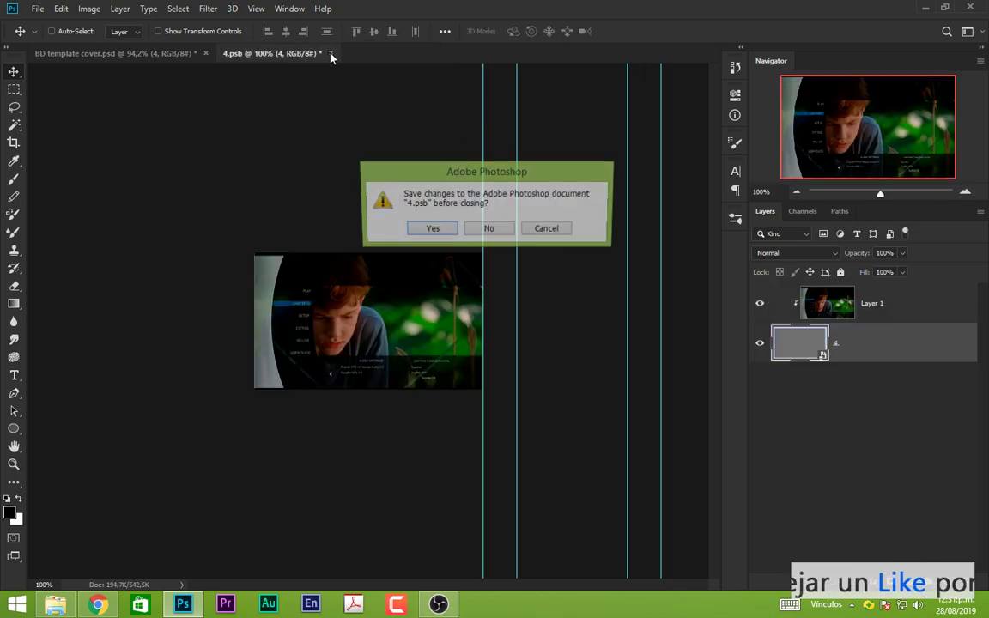
left_click(489, 229)
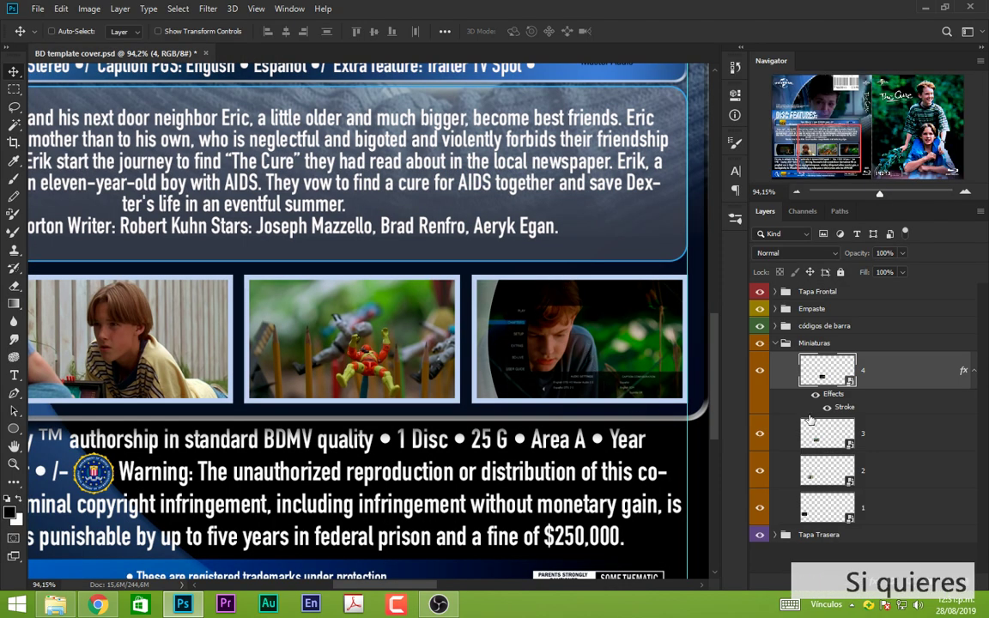
Toggle thumbnail 4's stroke frame, zoom out to the whole cover, and fold the Miniaturas group.
left_click(828, 408)
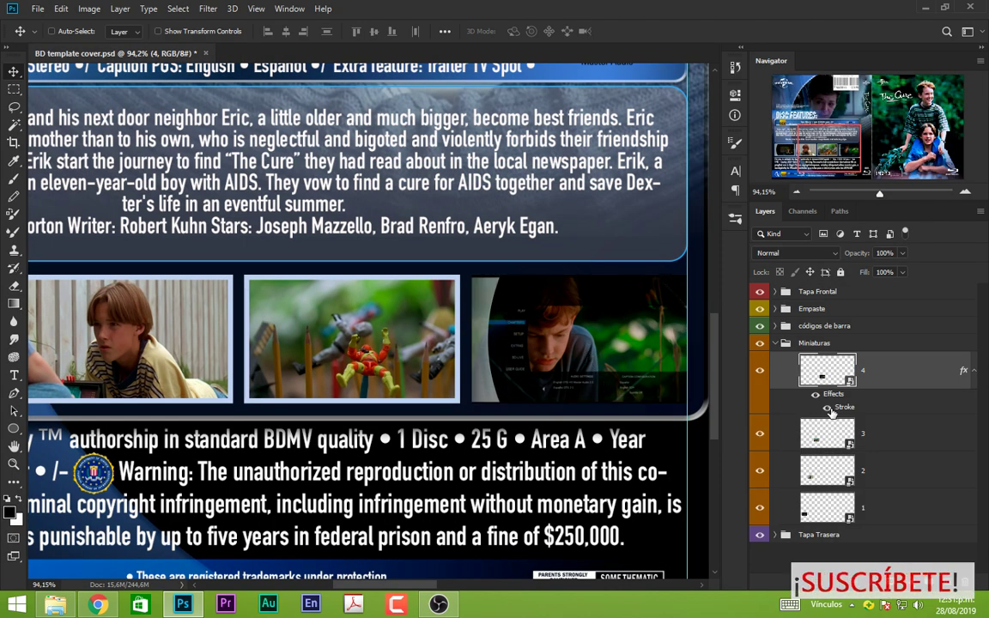
left_click(827, 408)
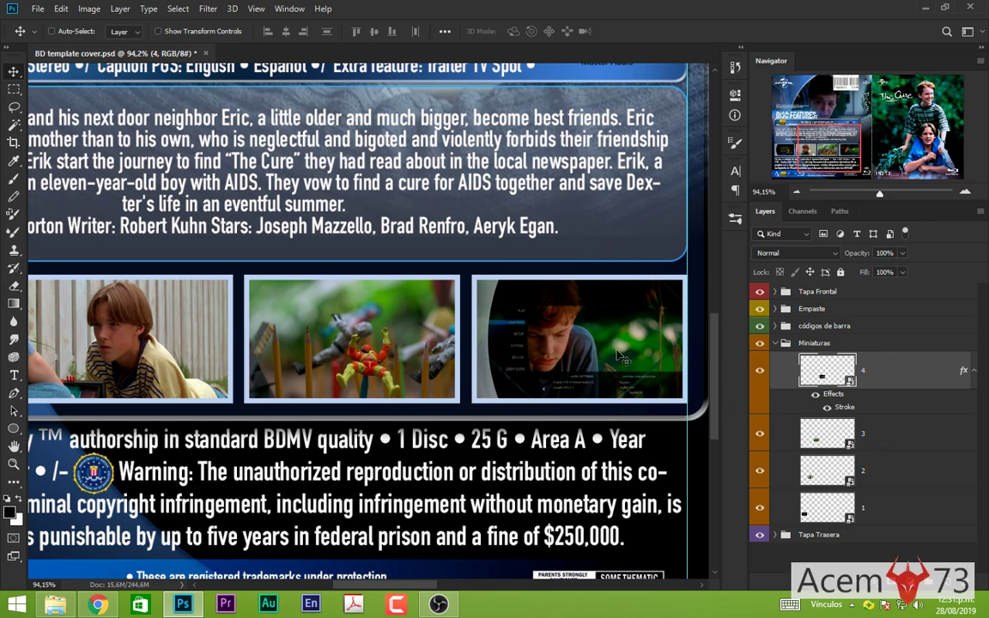
scroll(617, 354, "down", 3)
scroll(541, 369, "down", 2)
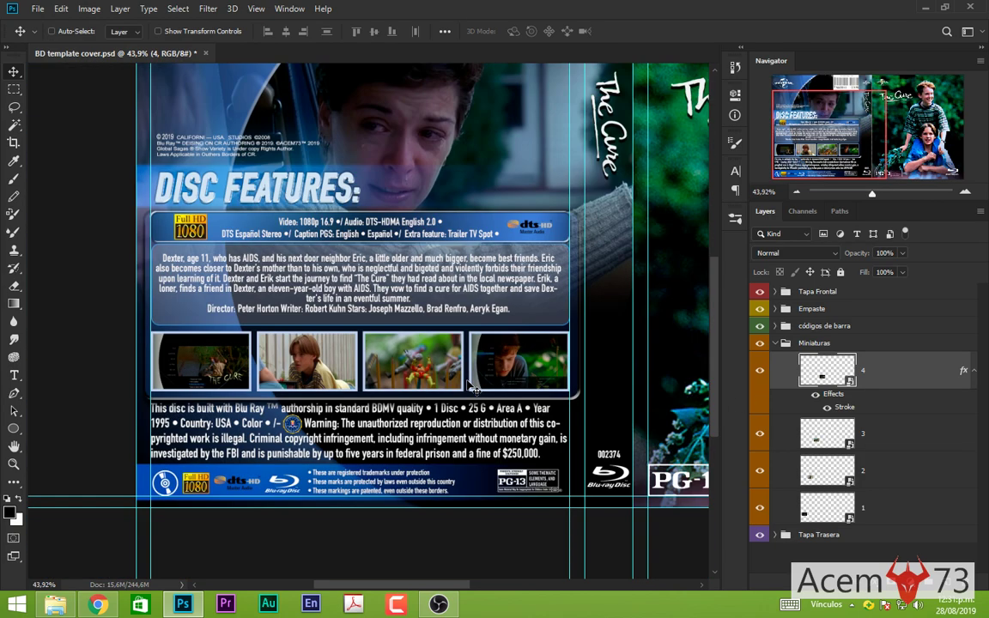
scroll(468, 386, "down", 2)
scroll(290, 369, "down", 1)
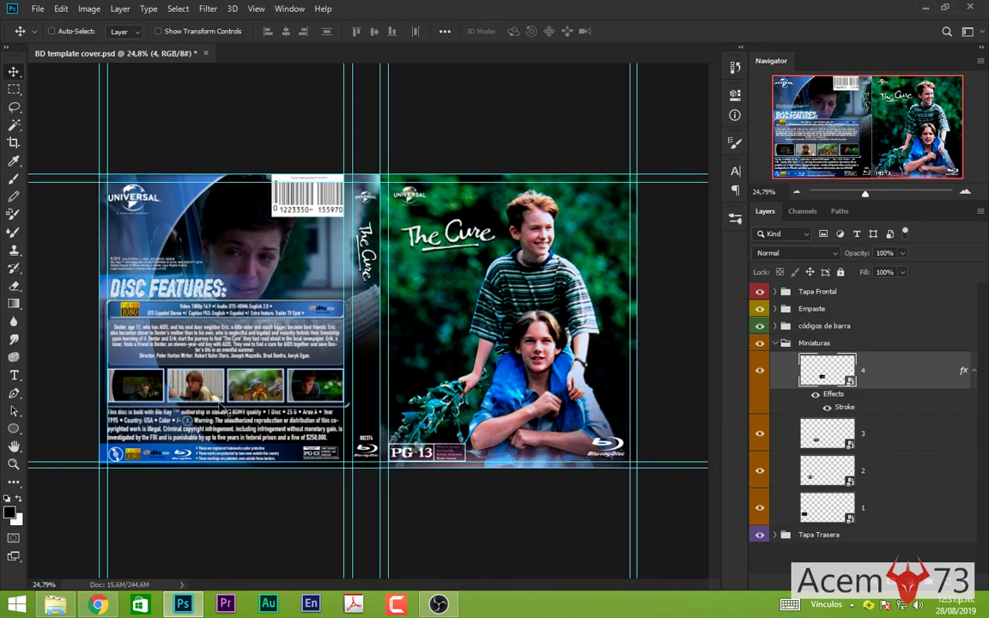
scroll(204, 369, "up", 2)
scroll(225, 407, "down", 1)
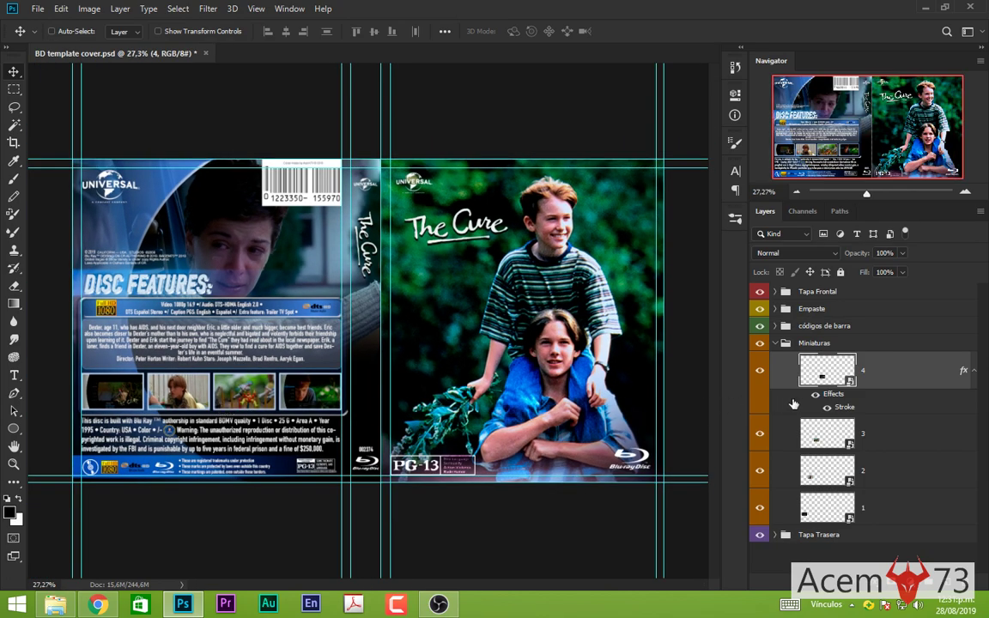
left_click(776, 343)
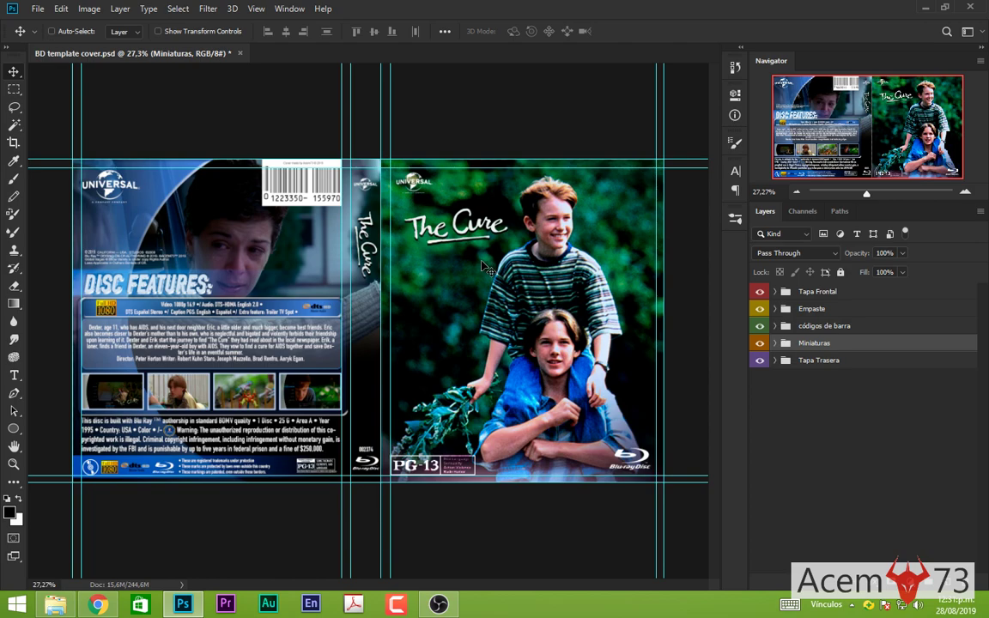